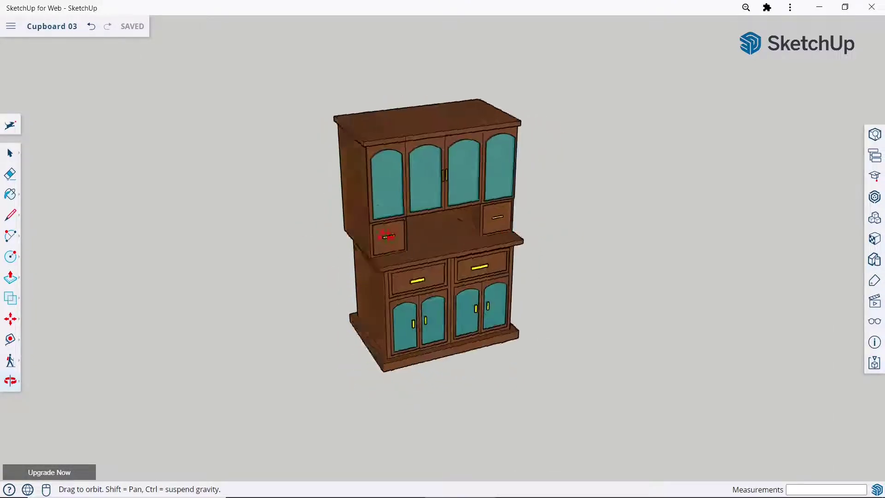
Zoom in on the finished Cupboard 03 model.
{"action": "scroll", "coordinate": [435, 218], "scroll_direction": "up", "scroll_amount": 2}
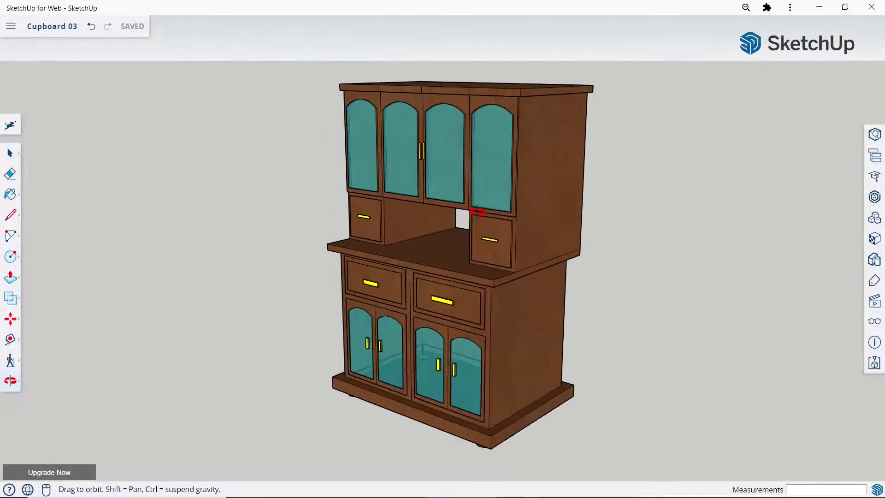
{"action": "scroll", "coordinate": [471, 204], "scroll_direction": "up", "scroll_amount": 2}
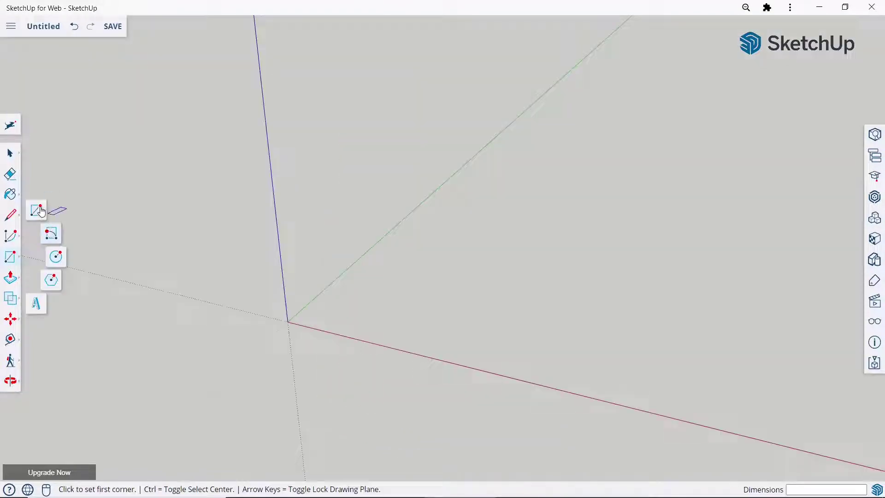
Draw a rectangle from the origin using typed dimensions.
{"action": "left_click", "coordinate": [41, 211]}
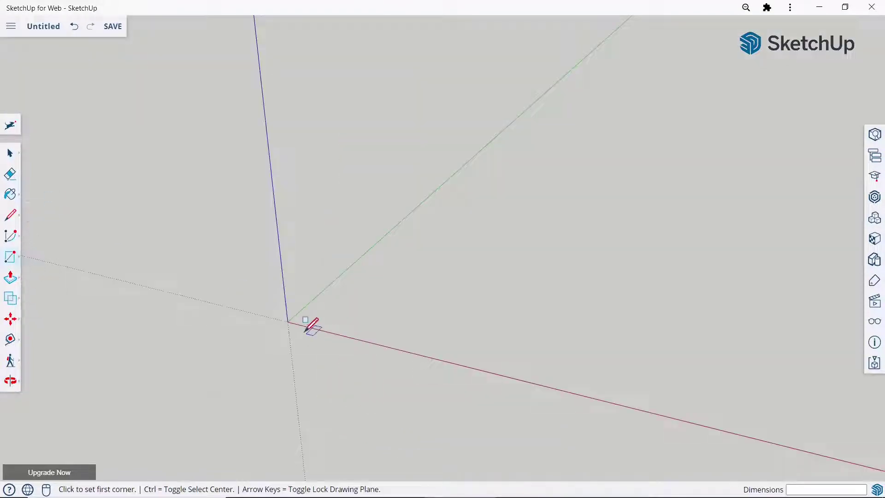
{"action": "left_click", "coordinate": [288, 321]}
{"action": "type", "text": "1500,1000"}
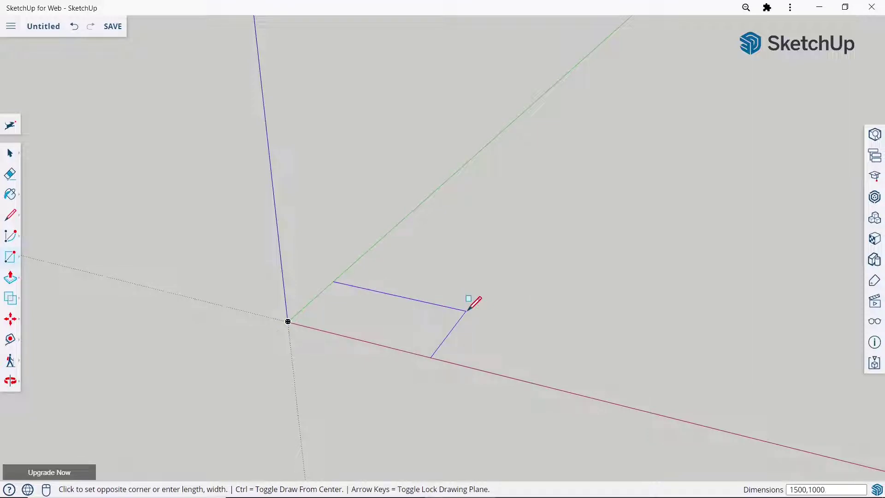
{"action": "key", "text": "Return"}
Push the rectangle up 1100 mm into a box.
{"action": "left_click", "coordinate": [10, 277]}
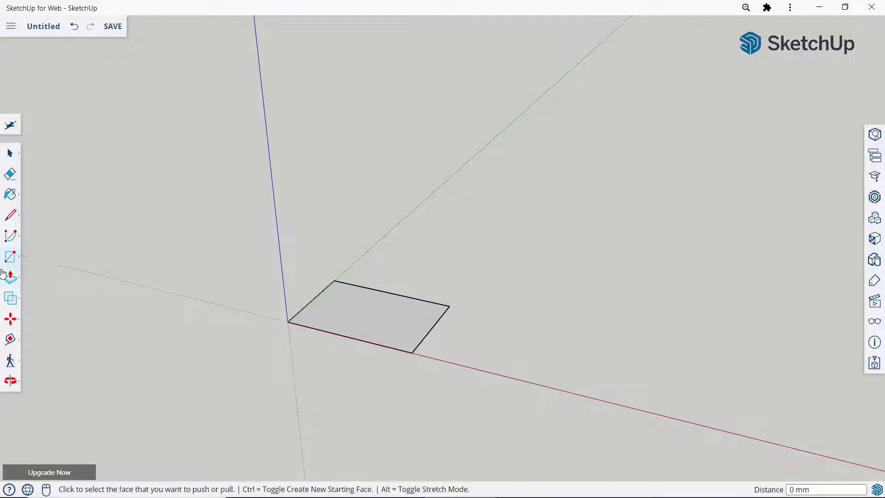
{"action": "left_click", "coordinate": [436, 322]}
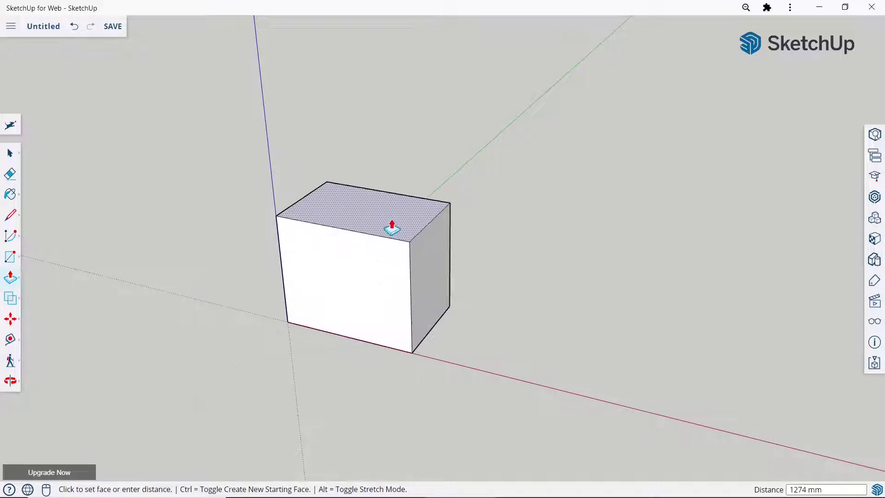
{"action": "type", "text": "1100"}
{"action": "key", "text": "Return"}
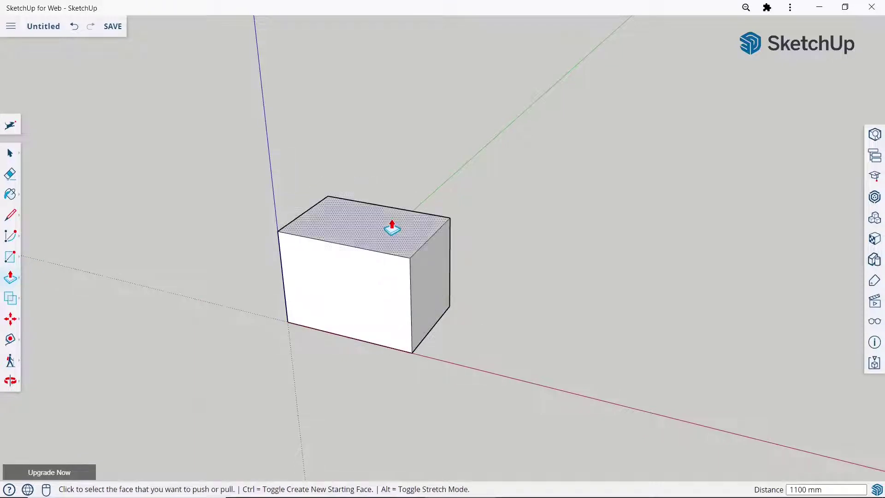
{"action": "middle_click_drag", "start_coordinate": [427, 339], "coordinate": [421, 286]}
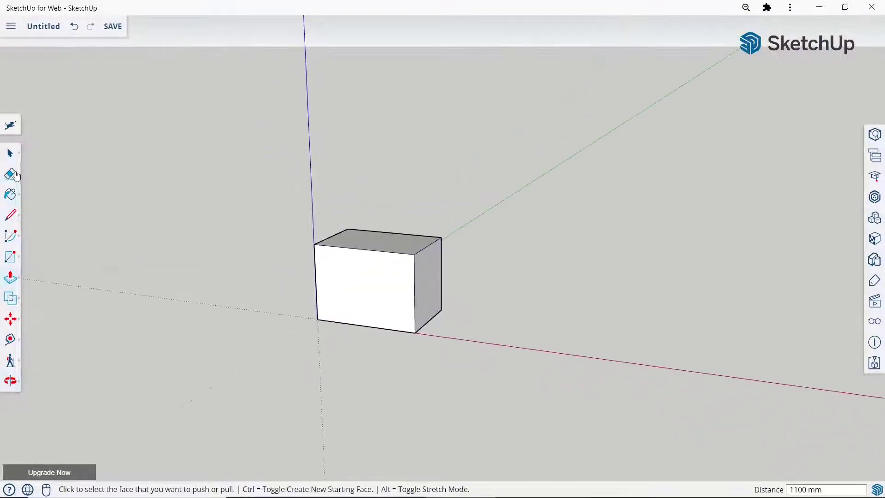
{"action": "left_click", "coordinate": [10, 153]}
{"action": "scroll", "coordinate": [420, 291], "scroll_direction": "up", "scroll_amount": 3}
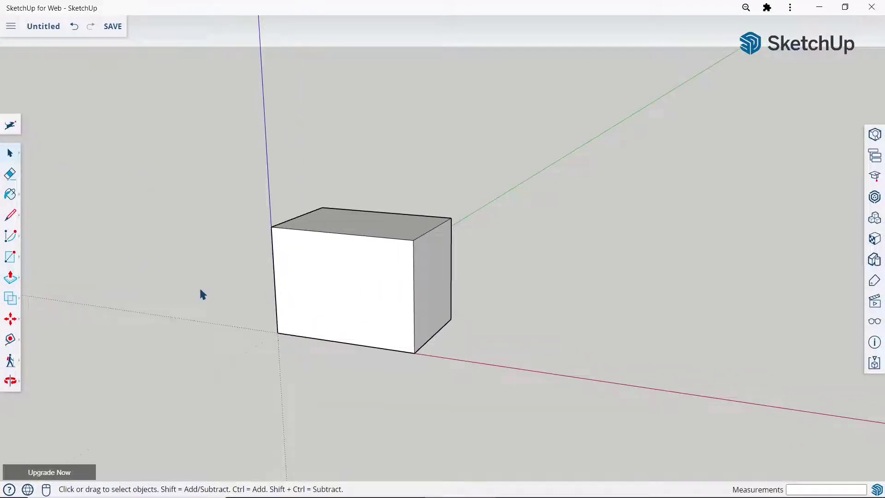
Offset the box's top outline outward to form an overhanging rim.
{"action": "left_click", "coordinate": [11, 280]}
{"action": "left_click", "coordinate": [37, 308]}
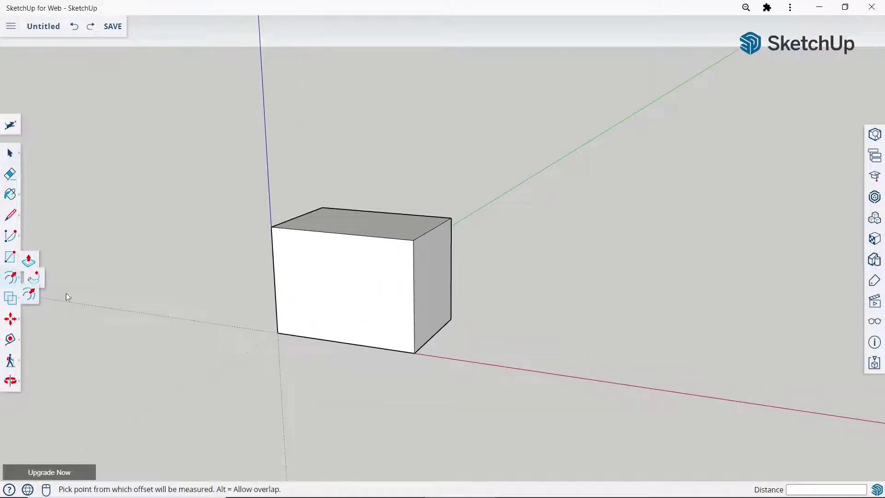
{"action": "middle_click_drag", "start_coordinate": [65, 309], "coordinate": [575, 294]}
{"action": "left_click", "coordinate": [298, 218]}
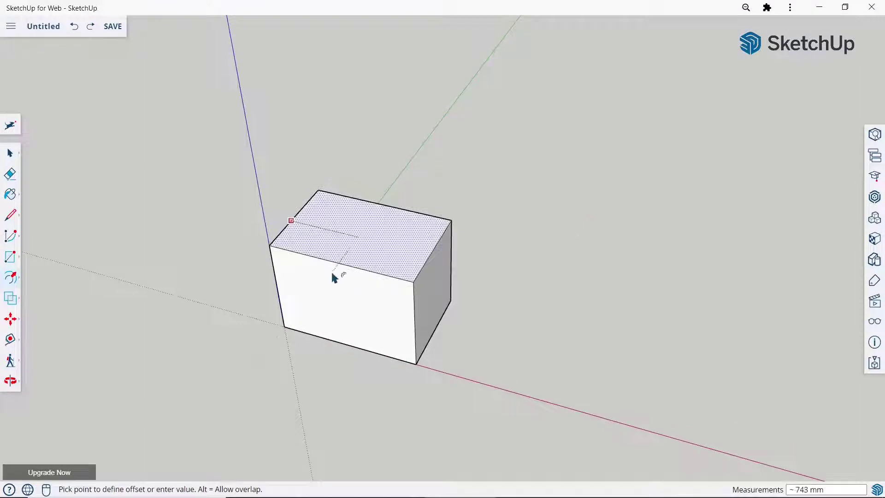
{"action": "left_click", "coordinate": [277, 273]}
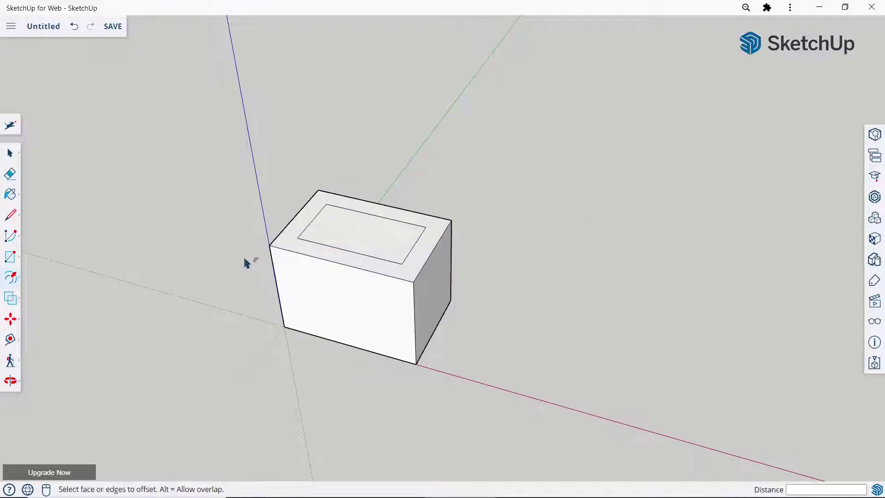
{"action": "key", "text": "ctrl+z"}
{"action": "left_click", "coordinate": [372, 201]}
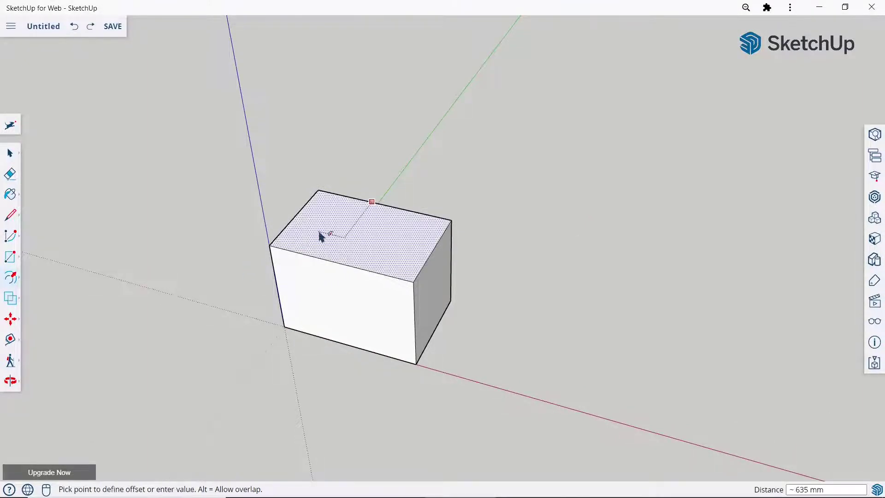
{"action": "left_click", "coordinate": [298, 187]}
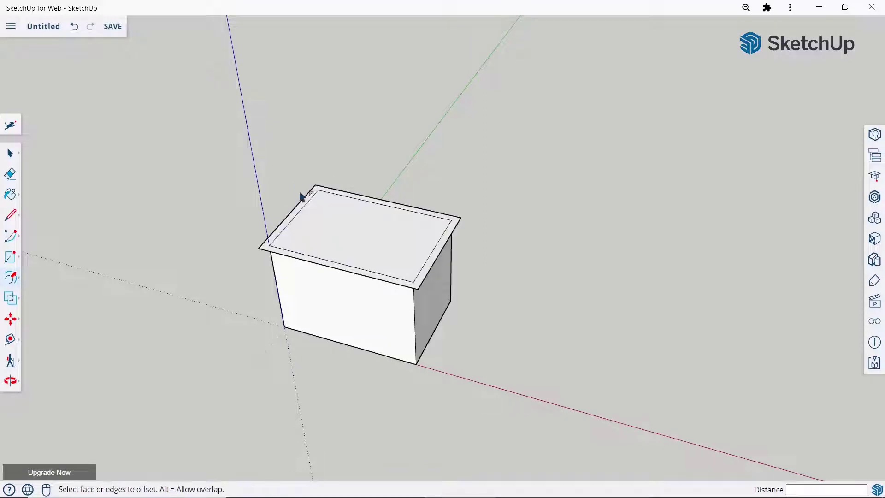
{"action": "left_click", "coordinate": [369, 306]}
{"action": "middle_click_drag", "start_coordinate": [369, 307], "coordinate": [375, 213]}
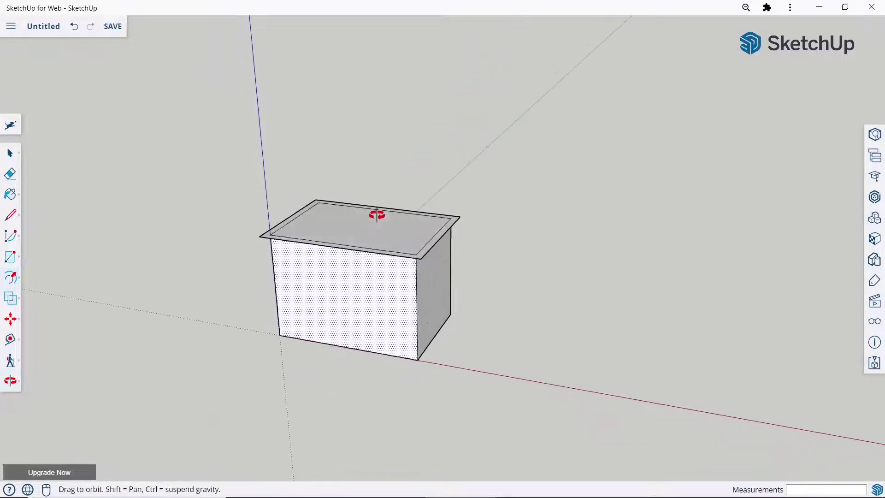
Raise the top face and its overhanging rim 50 mm into a slab.
{"action": "left_click", "coordinate": [11, 278]}
{"action": "left_click", "coordinate": [39, 252]}
{"action": "scroll", "coordinate": [367, 227], "scroll_direction": "up", "scroll_amount": 2}
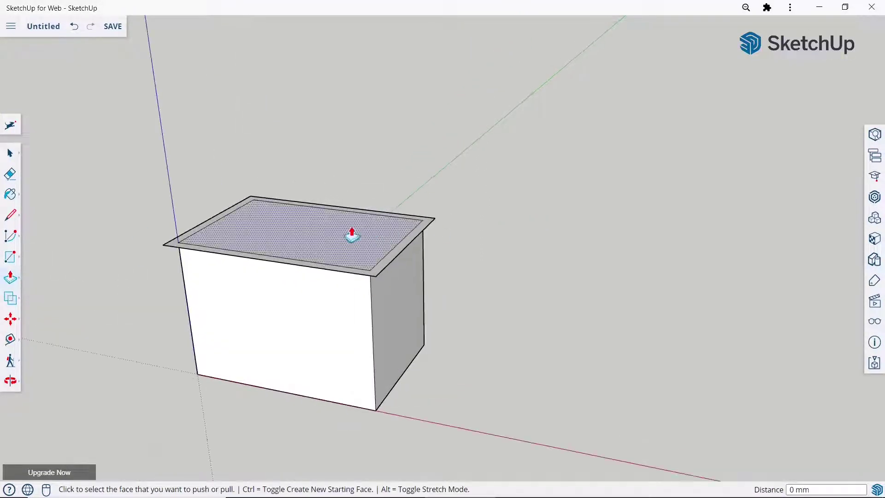
{"action": "scroll", "coordinate": [322, 250], "scroll_direction": "up", "scroll_amount": 2}
{"action": "left_click", "coordinate": [322, 251]}
{"action": "type", "text": "0"}
{"action": "key", "text": "Return"}
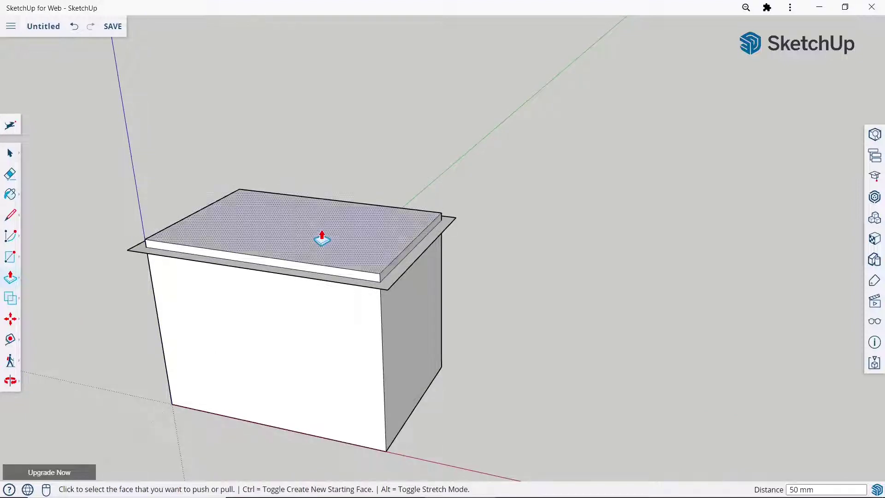
{"action": "left_click", "coordinate": [325, 269]}
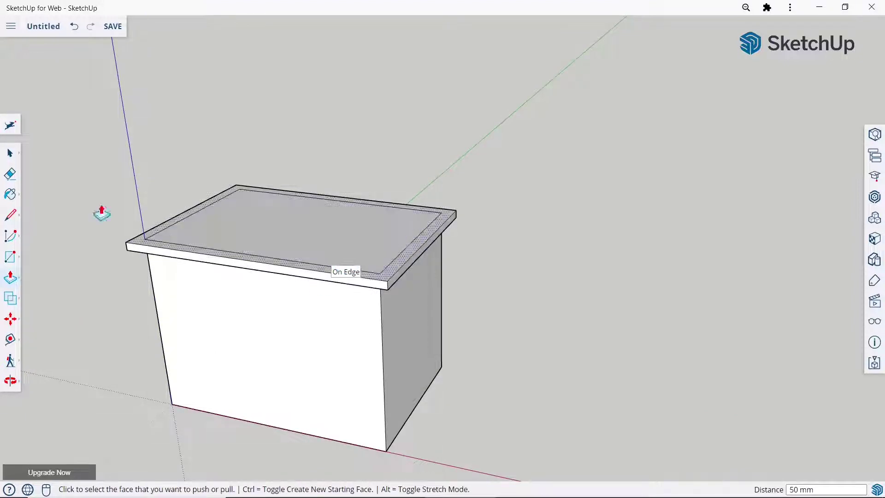
{"action": "scroll", "coordinate": [378, 185], "scroll_direction": "down", "scroll_amount": 3}
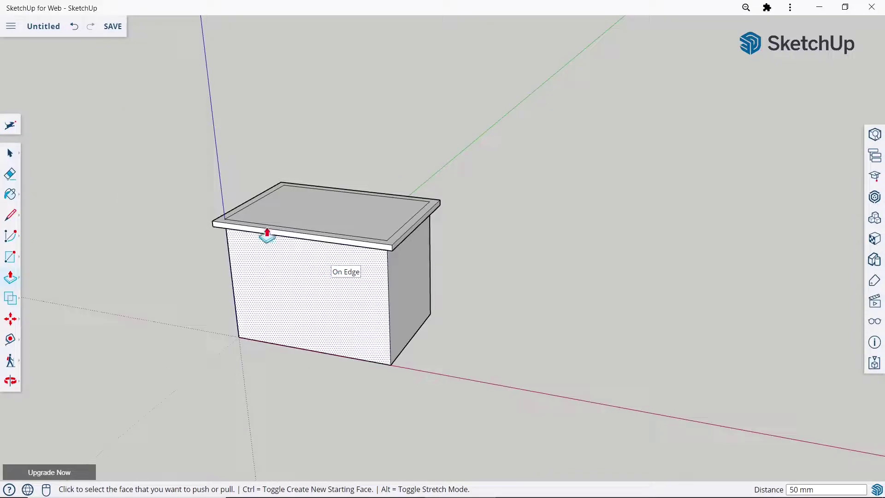
Delete the leftover inner front, back and right edges on the top slab.
{"action": "left_click", "coordinate": [10, 152]}
{"action": "scroll", "coordinate": [309, 233], "scroll_direction": "up", "scroll_amount": 3}
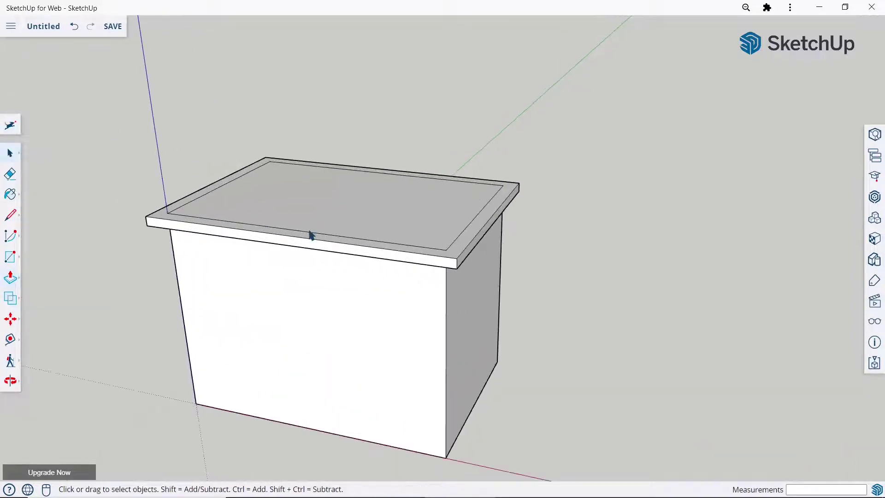
{"action": "left_click", "coordinate": [311, 235]}
{"action": "left_click", "coordinate": [311, 237]}
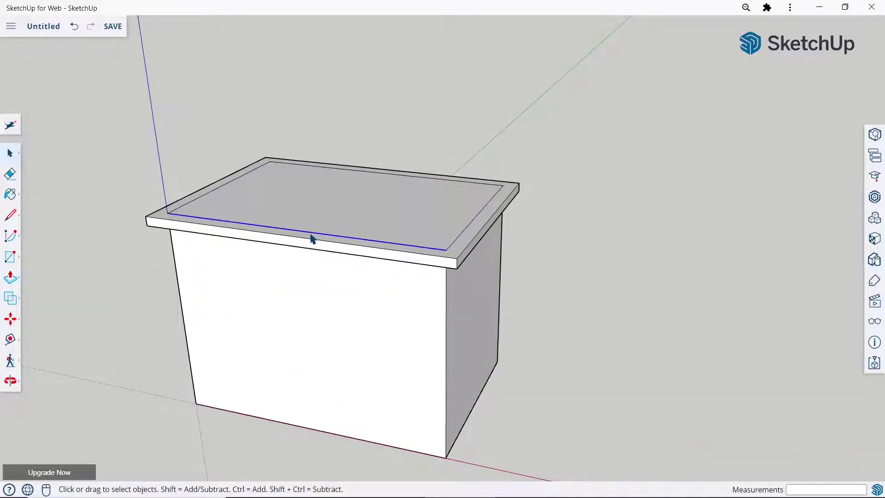
{"action": "key", "text": "Delete"}
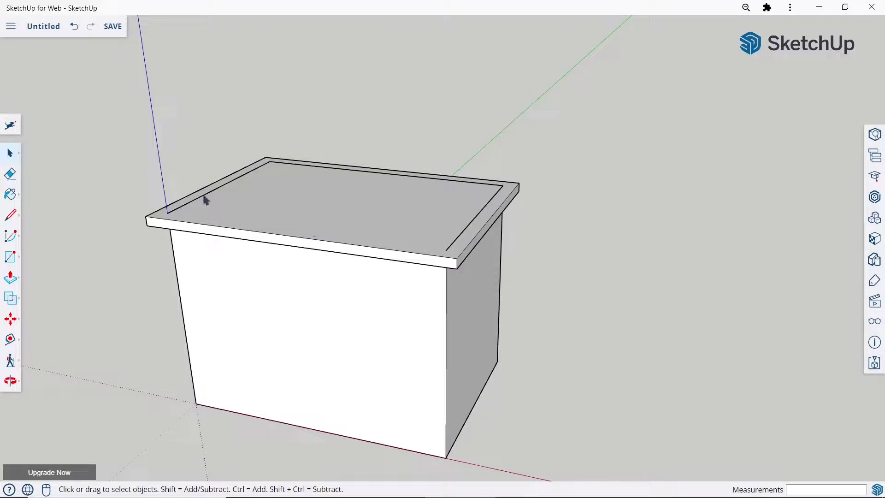
{"action": "key", "text": "Delete"}
{"action": "left_click", "coordinate": [468, 238]}
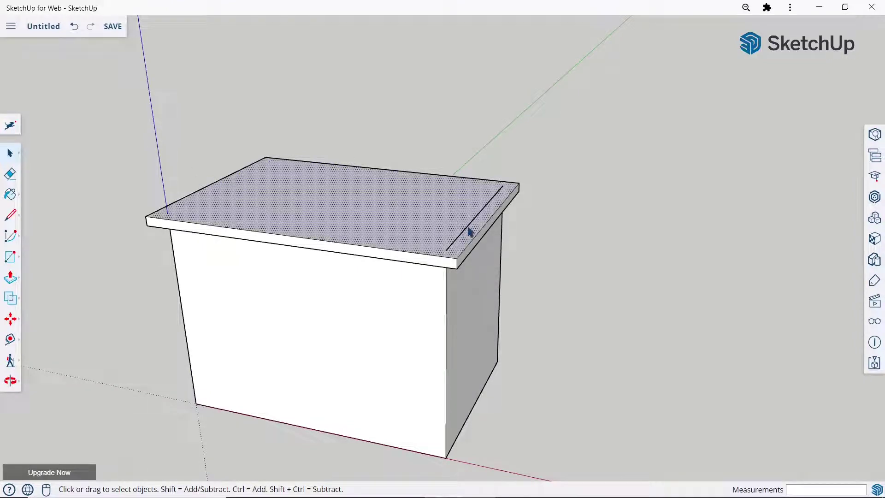
{"action": "key", "text": "Delete"}
{"action": "scroll", "coordinate": [419, 166], "scroll_direction": "down", "scroll_amount": 2}
{"action": "middle_click_drag", "start_coordinate": [419, 167], "coordinate": [404, 199]}
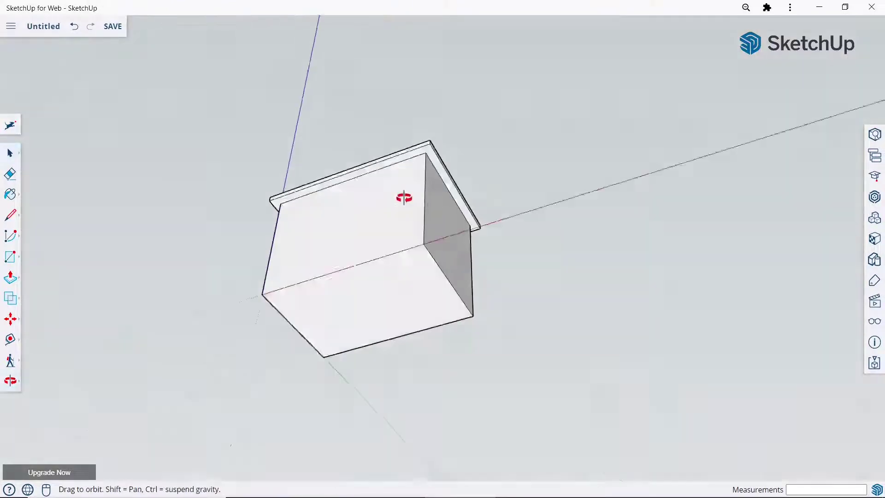
Offset the bottom face's outline outward into a rim.
{"action": "left_click", "coordinate": [10, 276]}
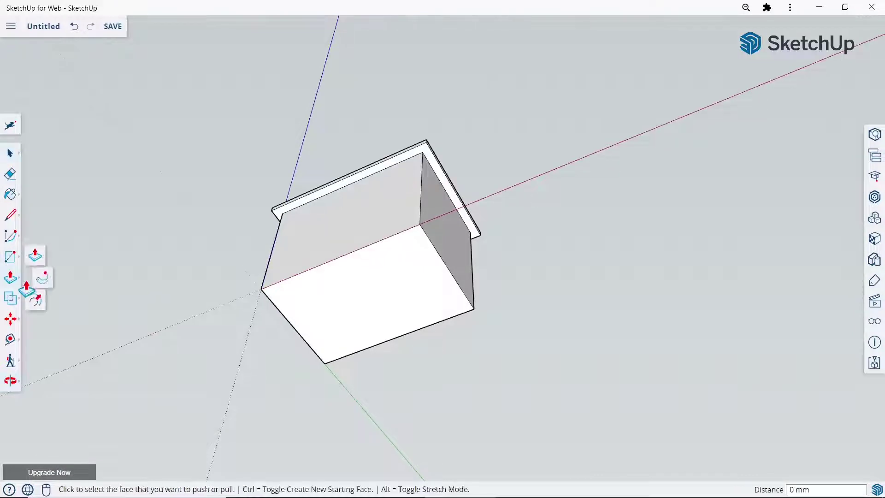
{"action": "left_click", "coordinate": [35, 300]}
{"action": "left_click", "coordinate": [391, 293]}
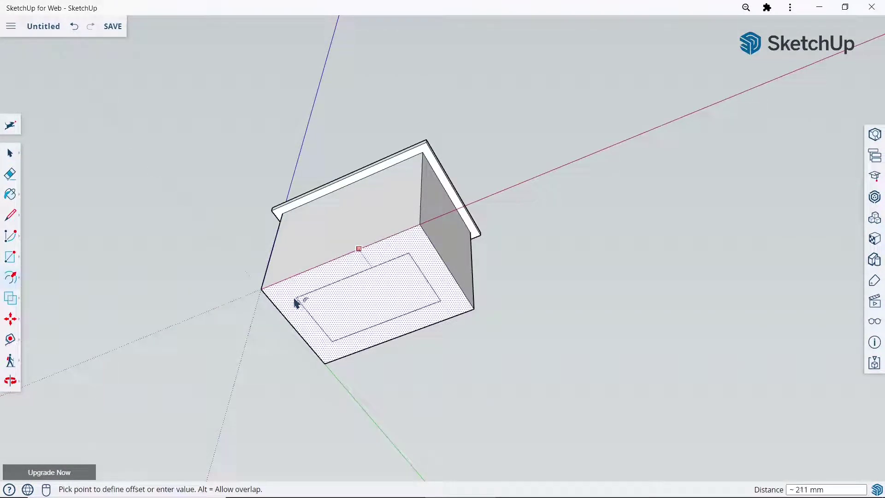
{"action": "left_click", "coordinate": [246, 292]}
{"action": "key", "text": "Escape"}
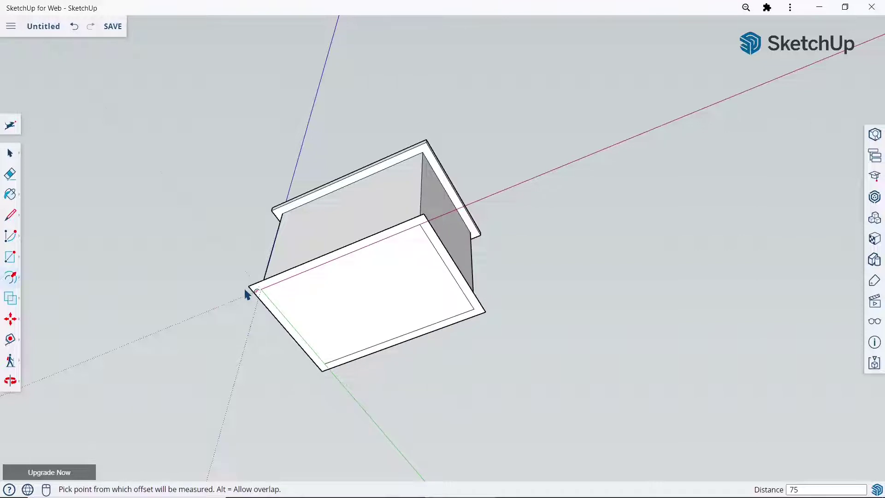
Extend the bottom panel's edge 100 mm outward as a base.
{"action": "left_click", "coordinate": [8, 279]}
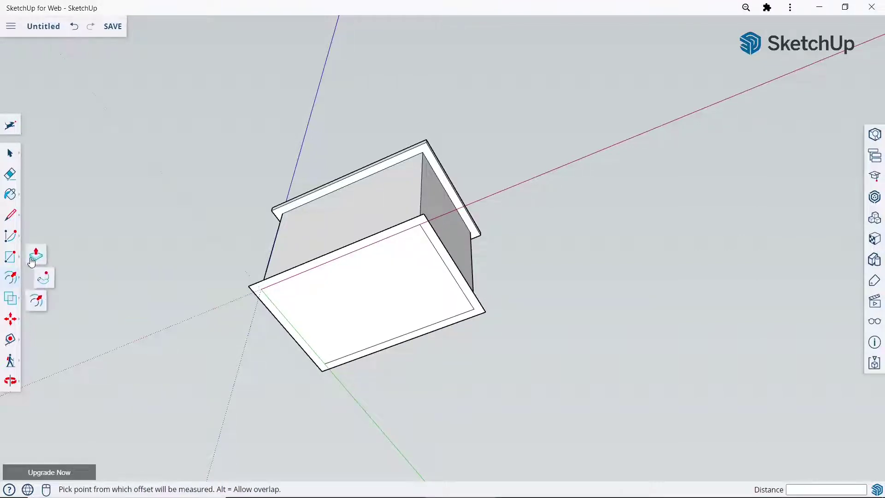
{"action": "left_click", "coordinate": [37, 254]}
{"action": "left_click", "coordinate": [395, 317]}
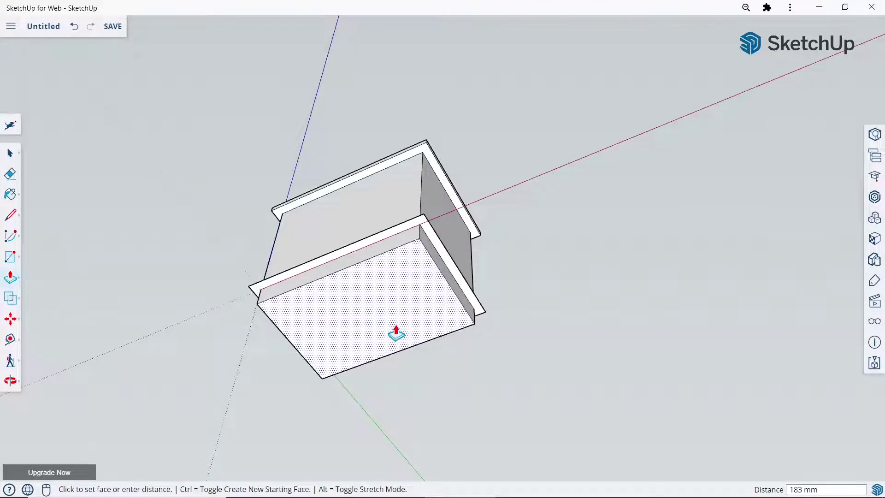
{"action": "key", "text": "Return"}
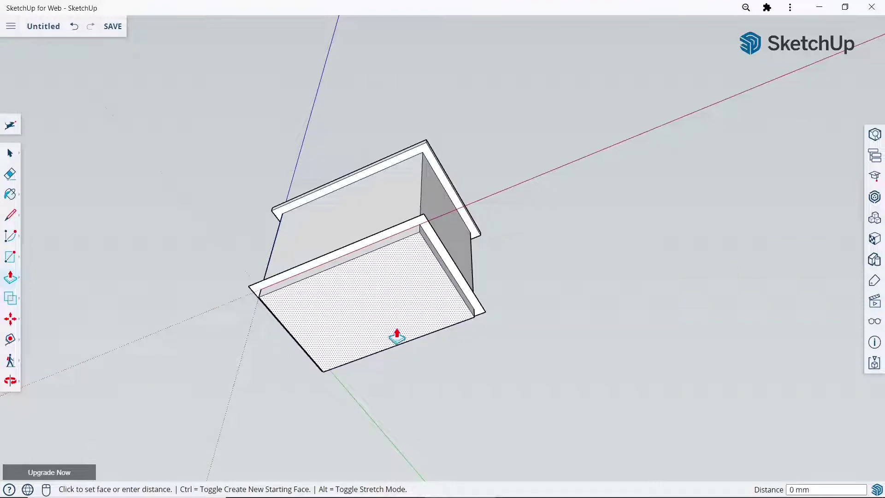
{"action": "key", "text": "Escape"}
{"action": "scroll", "coordinate": [362, 260], "scroll_direction": "up", "scroll_amount": 3}
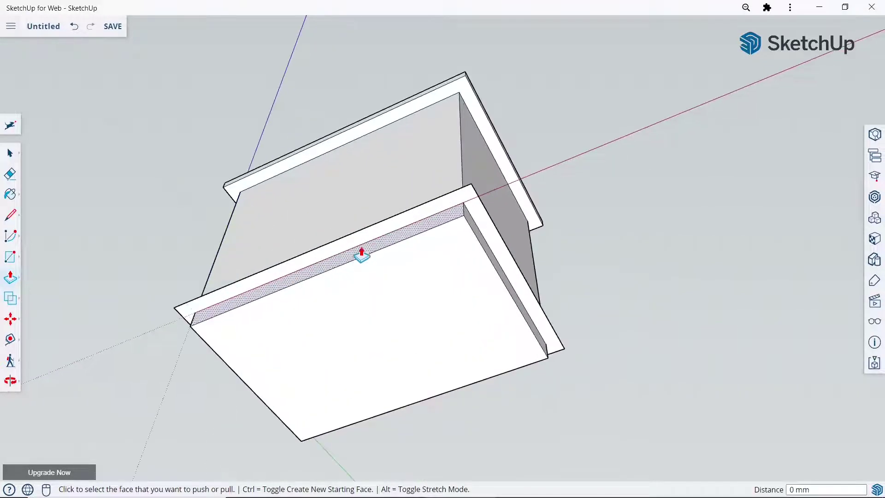
{"action": "left_click", "coordinate": [362, 256]}
{"action": "left_click", "coordinate": [363, 275]}
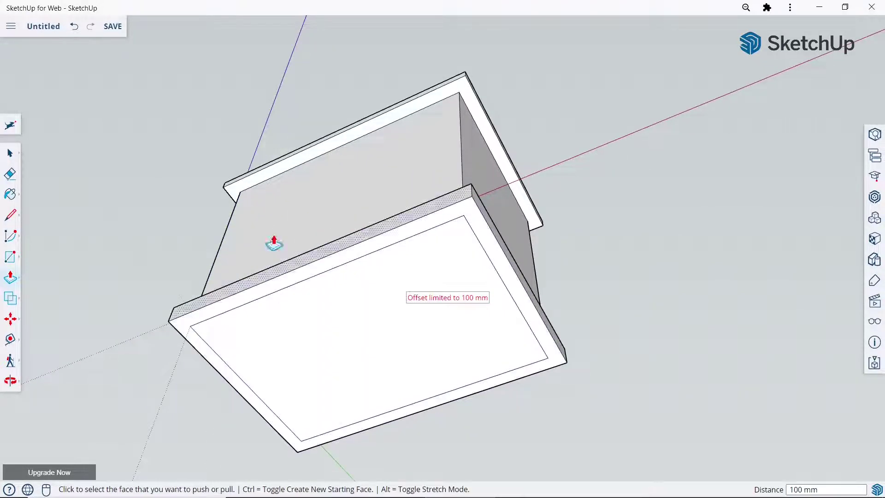
Delete the leftover inner top, right and bottom edges of the base.
{"action": "left_click", "coordinate": [9, 153]}
{"action": "left_click", "coordinate": [287, 287]}
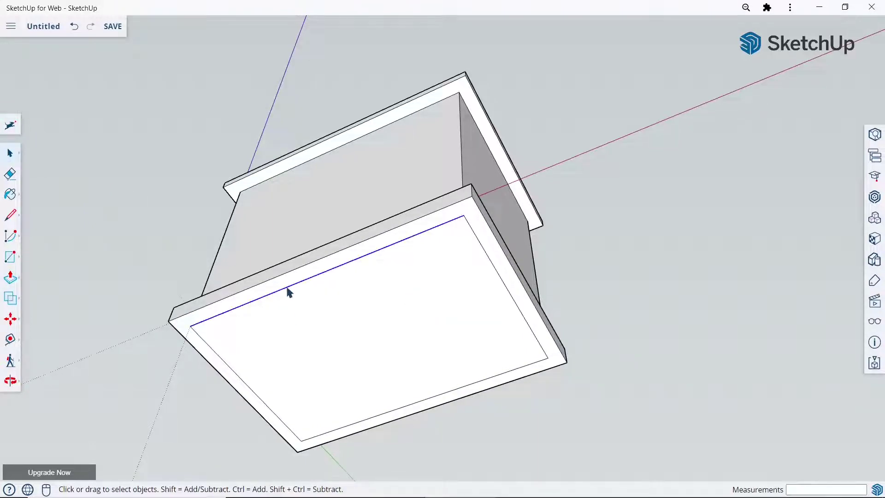
{"action": "key", "text": "Delete"}
{"action": "left_click", "coordinate": [487, 262]}
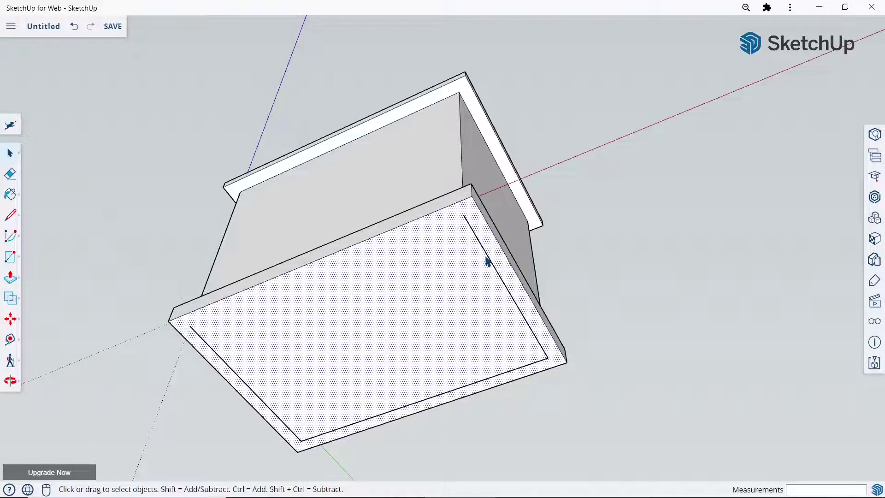
{"action": "left_click", "coordinate": [488, 261]}
{"action": "key", "text": "Delete"}
{"action": "left_click", "coordinate": [513, 373]}
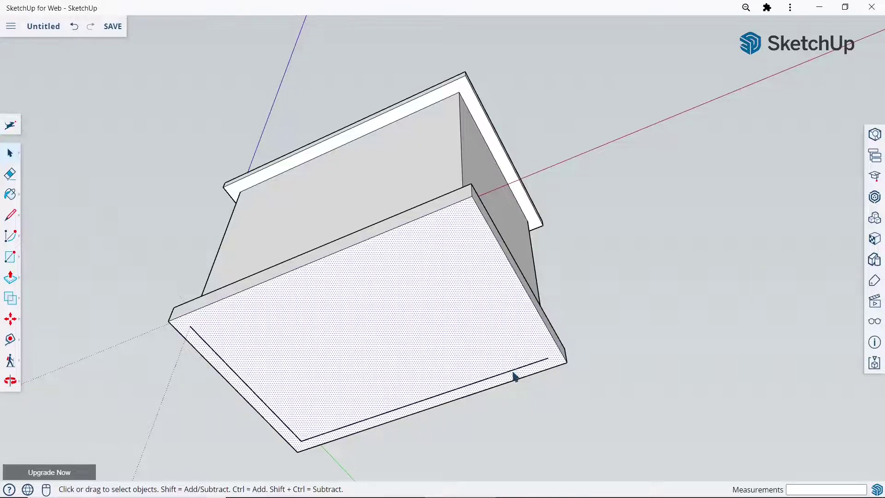
{"action": "key", "text": "Delete"}
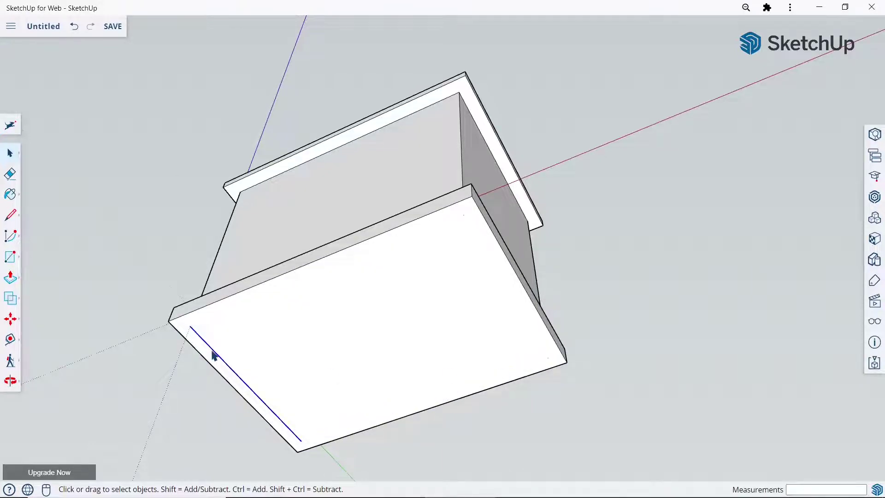
{"action": "mouse_move", "coordinate": [214, 355]}
{"action": "middle_mouse_down"}
{"action": "mouse_move", "coordinate": [327, 191]}
{"action": "mouse_move", "coordinate": [410, 281]}
{"action": "mouse_move", "coordinate": [393, 374]}
{"action": "middle_mouse_up"}
{"action": "middle_click_drag", "start_coordinate": [399, 333], "coordinate": [395, 357]}
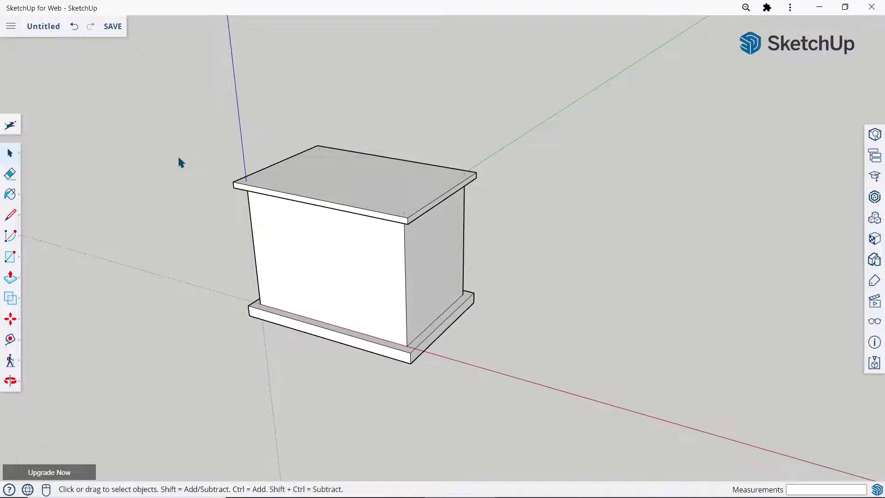
Draw a vertical line from the front top edge's midpoint to the base edge's midpoint.
{"action": "mouse_move", "coordinate": [297, 272]}
{"action": "middle_mouse_down"}
{"action": "mouse_move", "coordinate": [387, 194]}
{"action": "mouse_move", "coordinate": [300, 255]}
{"action": "mouse_move", "coordinate": [338, 202]}
{"action": "mouse_move", "coordinate": [287, 202]}
{"action": "mouse_move", "coordinate": [297, 172]}
{"action": "middle_mouse_up"}
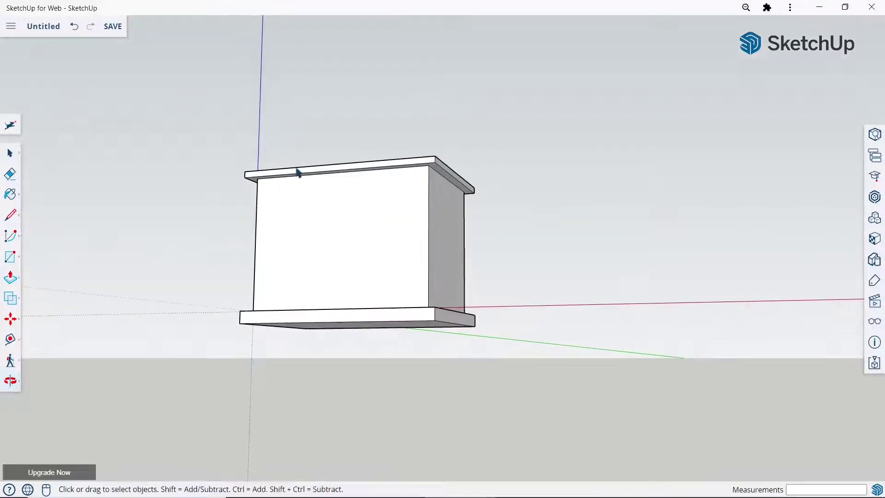
{"action": "left_click", "coordinate": [9, 219]}
{"action": "scroll", "coordinate": [349, 163], "scroll_direction": "up", "scroll_amount": 2}
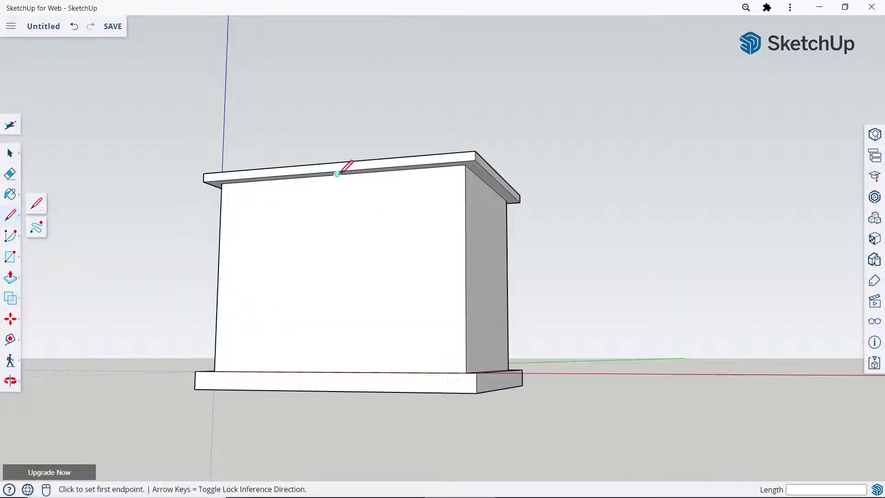
{"action": "left_click", "coordinate": [338, 174]}
{"action": "mouse_move", "coordinate": [344, 168]}
{"action": "middle_mouse_down"}
{"action": "mouse_move", "coordinate": [307, 332]}
{"action": "mouse_move", "coordinate": [318, 323]}
{"action": "middle_mouse_up"}
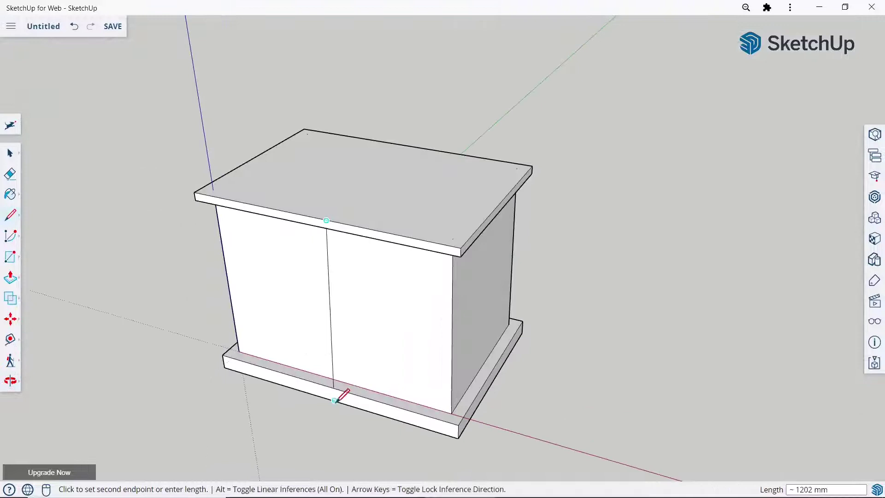
{"action": "left_click", "coordinate": [339, 377]}
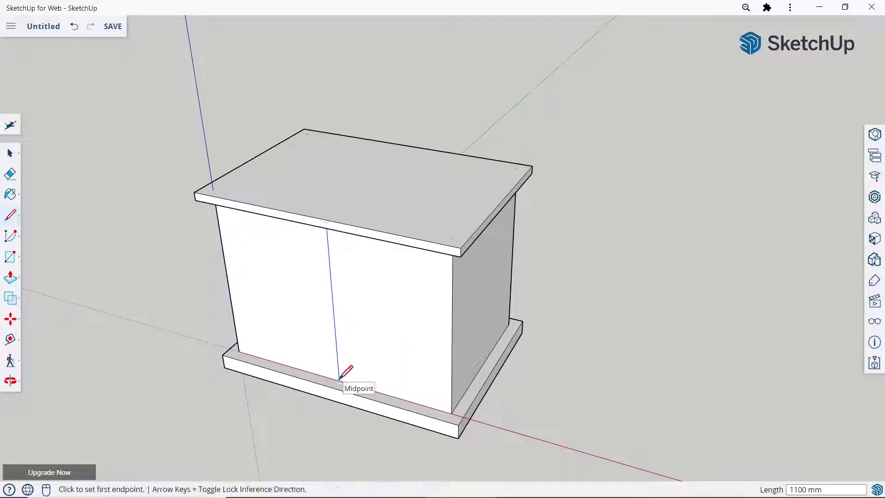
{"action": "middle_click_drag", "start_coordinate": [370, 172], "coordinate": [410, 119]}
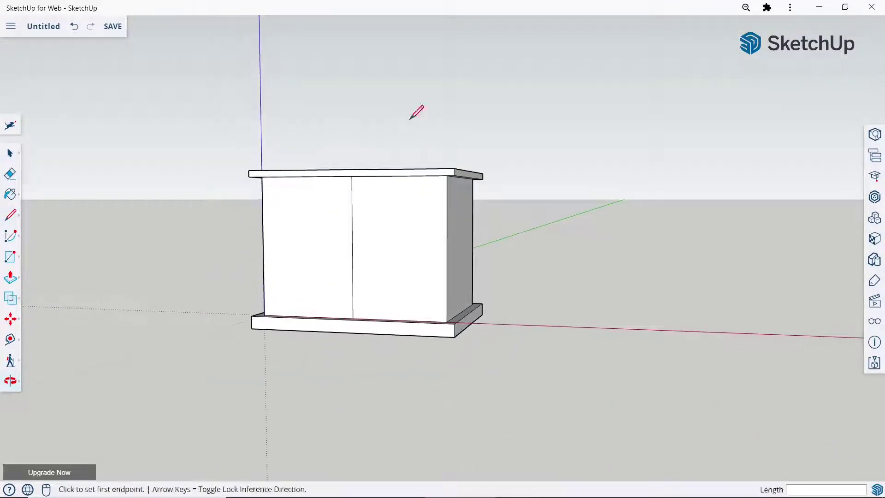
{"action": "mouse_move", "coordinate": [414, 250]}
{"action": "middle_mouse_down"}
{"action": "mouse_move", "coordinate": [396, 245]}
{"action": "mouse_move", "coordinate": [417, 249]}
{"action": "middle_mouse_up"}
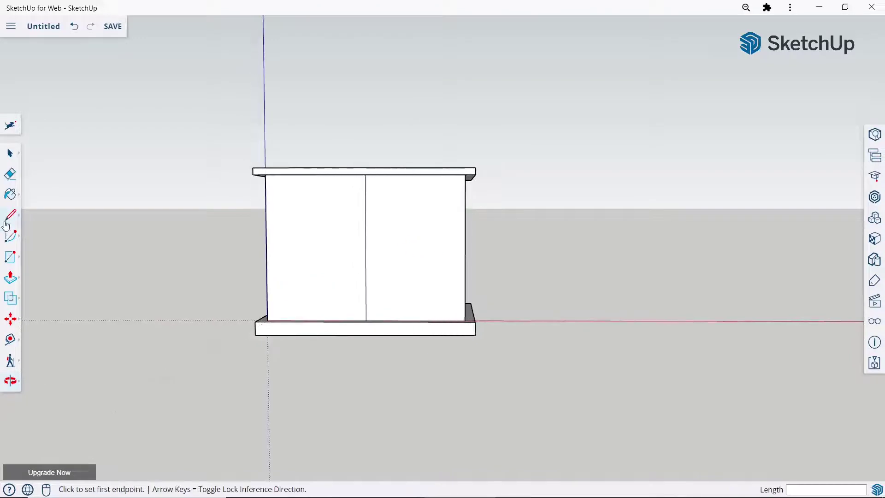
Outline the upper-left drawer-front rectangle near the front's top-left corner.
{"action": "left_click", "coordinate": [9, 261]}
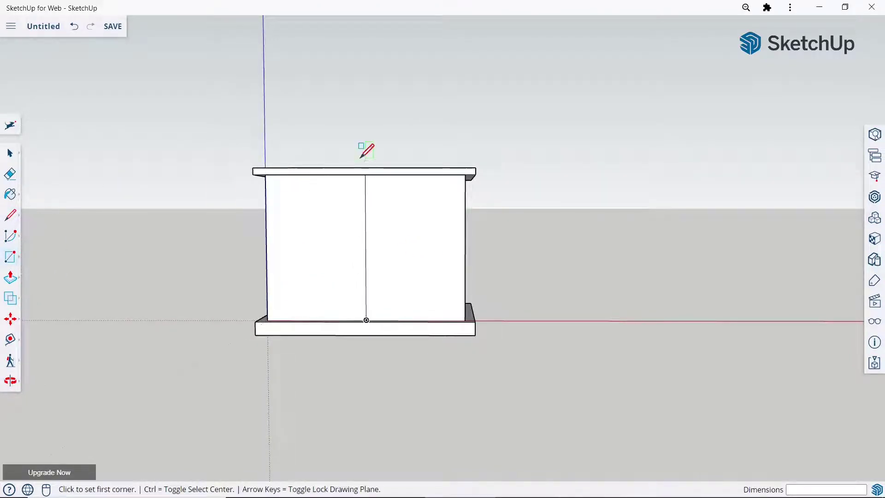
{"action": "scroll", "coordinate": [366, 150], "scroll_direction": "up", "scroll_amount": 2}
{"action": "scroll", "coordinate": [368, 152], "scroll_direction": "up", "scroll_amount": 2}
{"action": "scroll", "coordinate": [362, 193], "scroll_direction": "up", "scroll_amount": 2}
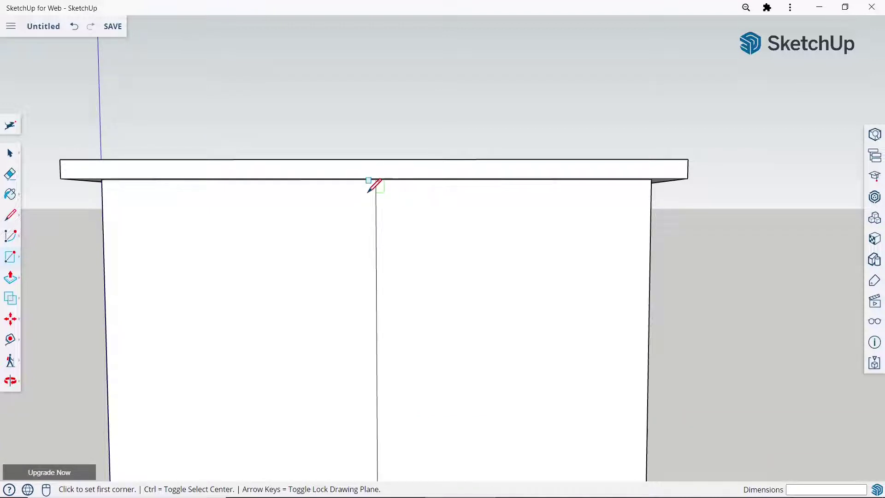
{"action": "left_click", "coordinate": [376, 193]}
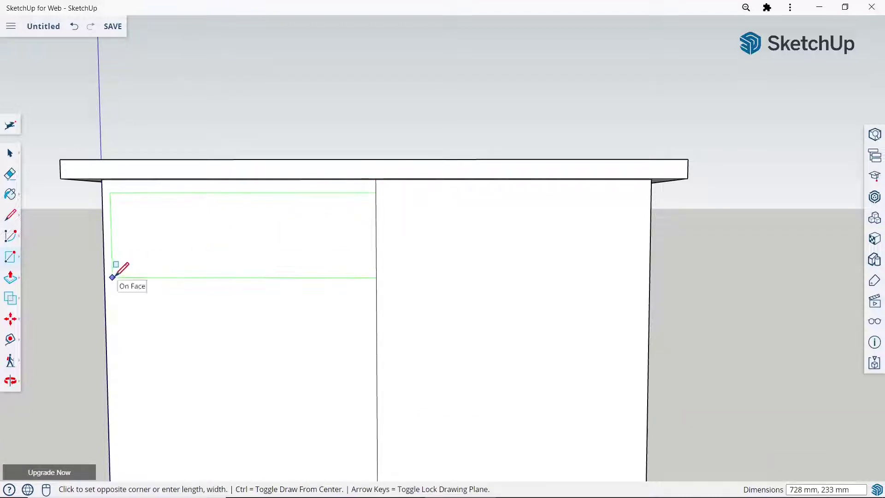
{"action": "key", "text": "Escape"}
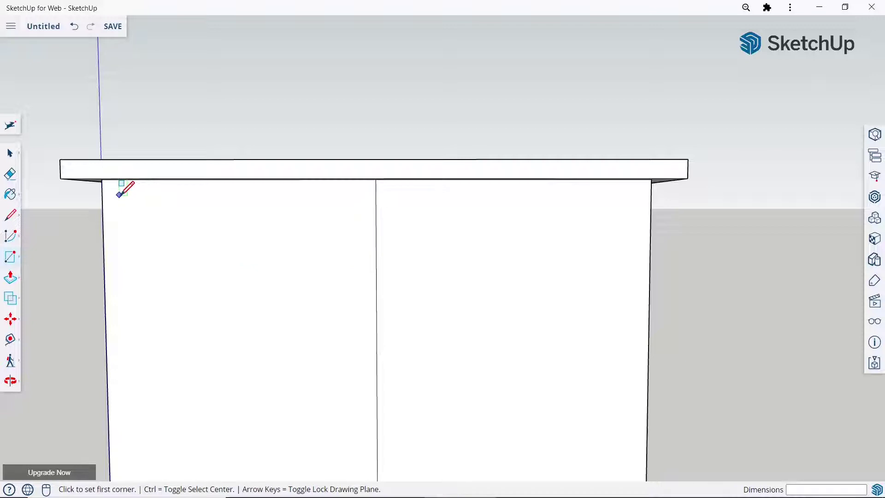
{"action": "left_click", "coordinate": [118, 195]}
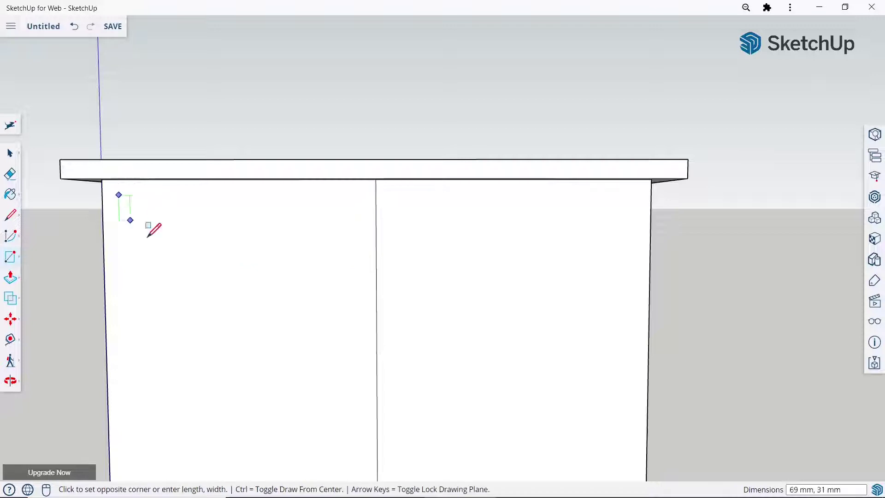
{"action": "left_click", "coordinate": [364, 306]}
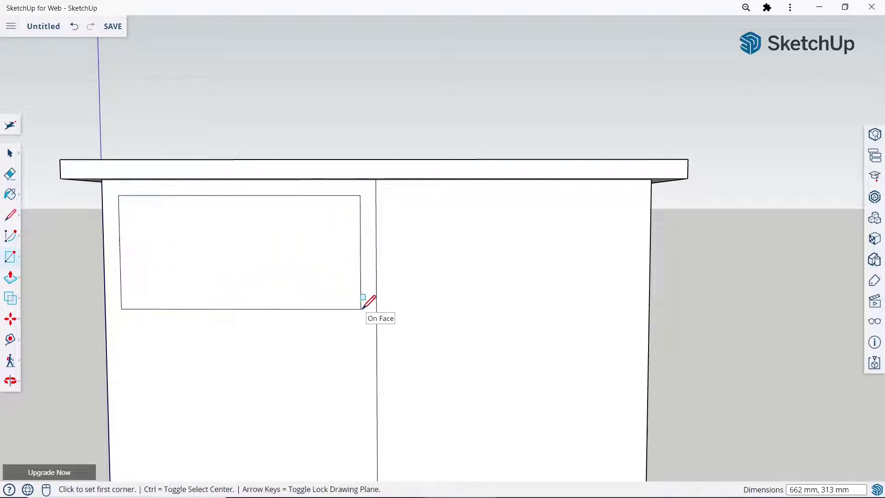
Outline the matching upper-right drawer-front rectangle near the top-right corner.
{"action": "scroll", "coordinate": [345, 205], "scroll_direction": "down", "scroll_amount": 3}
{"action": "scroll", "coordinate": [632, 276], "scroll_direction": "up", "scroll_amount": 3}
{"action": "scroll", "coordinate": [508, 229], "scroll_direction": "down", "scroll_amount": 3}
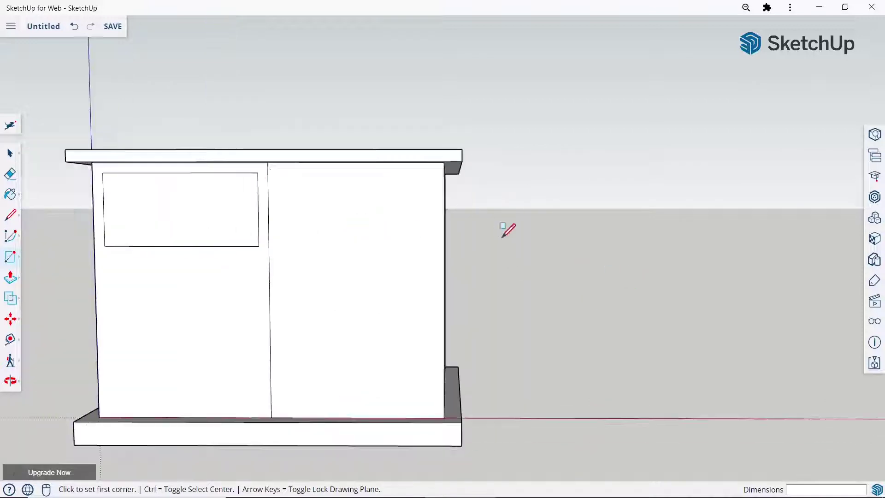
{"action": "scroll", "coordinate": [211, 172], "scroll_direction": "up", "scroll_amount": 3}
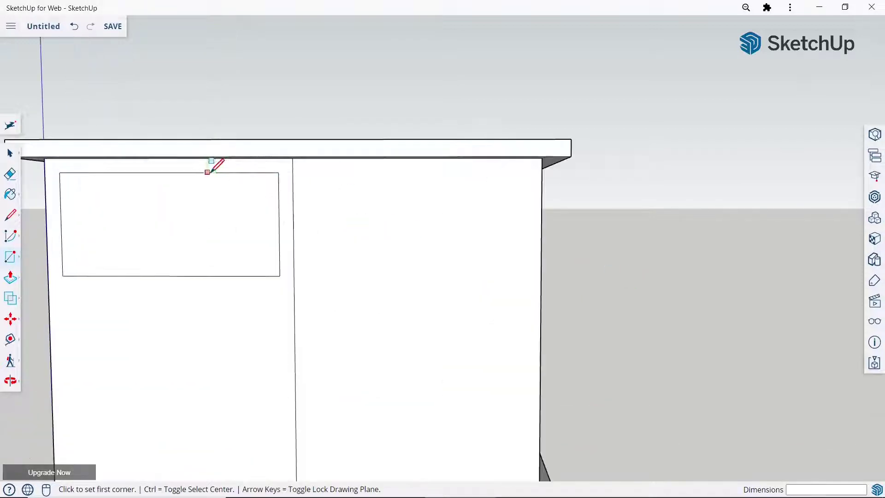
{"action": "left_click", "coordinate": [526, 175]}
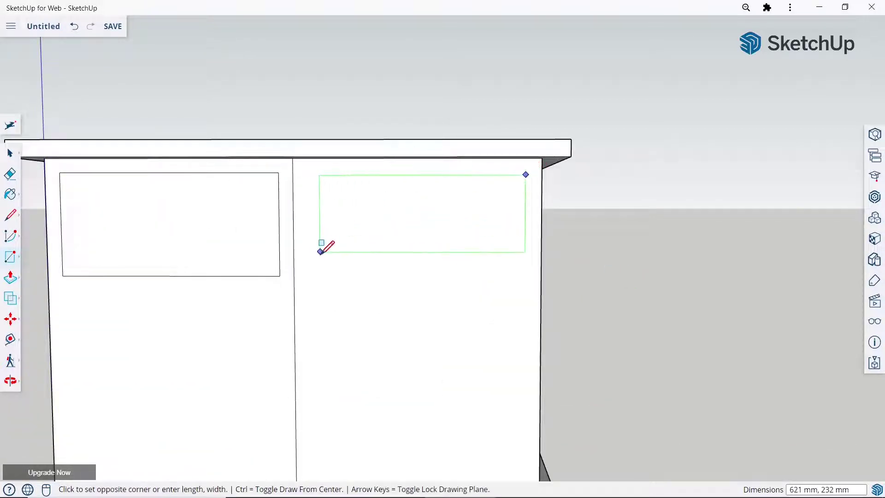
{"action": "left_click", "coordinate": [307, 274]}
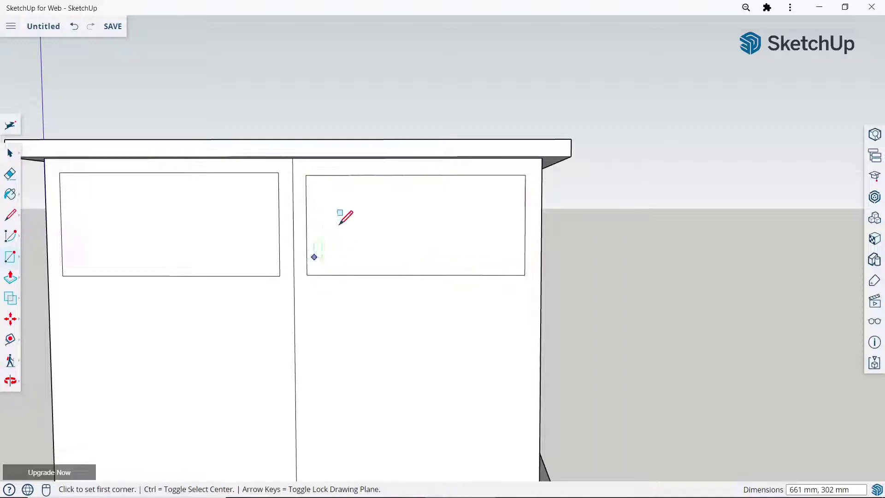
{"action": "scroll", "coordinate": [341, 212], "scroll_direction": "down", "scroll_amount": 2}
{"action": "scroll", "coordinate": [376, 186], "scroll_direction": "down", "scroll_amount": 1}
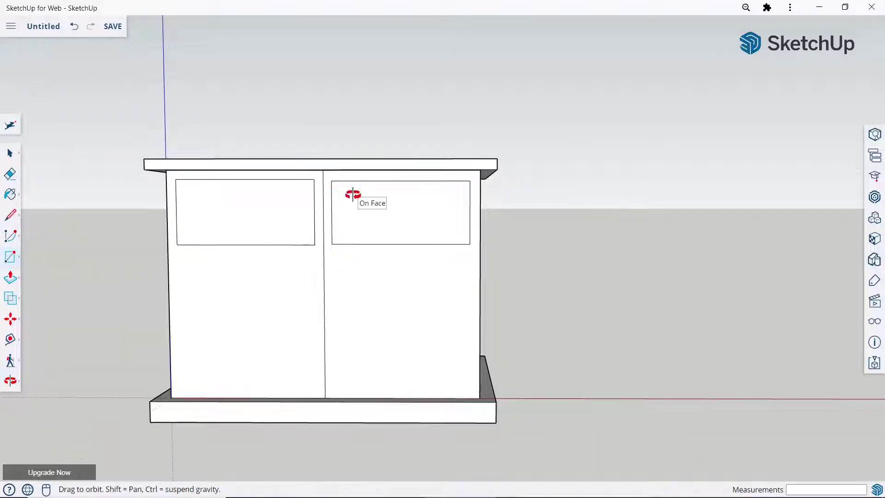
{"action": "middle_click_drag", "start_coordinate": [347, 203], "coordinate": [300, 240]}
{"action": "mouse_move", "coordinate": [250, 317]}
{"action": "middle_mouse_down"}
{"action": "mouse_move", "coordinate": [209, 253]}
{"action": "mouse_move", "coordinate": [167, 252]}
{"action": "middle_mouse_up"}
{"action": "scroll", "coordinate": [168, 252], "scroll_direction": "up", "scroll_amount": 1}
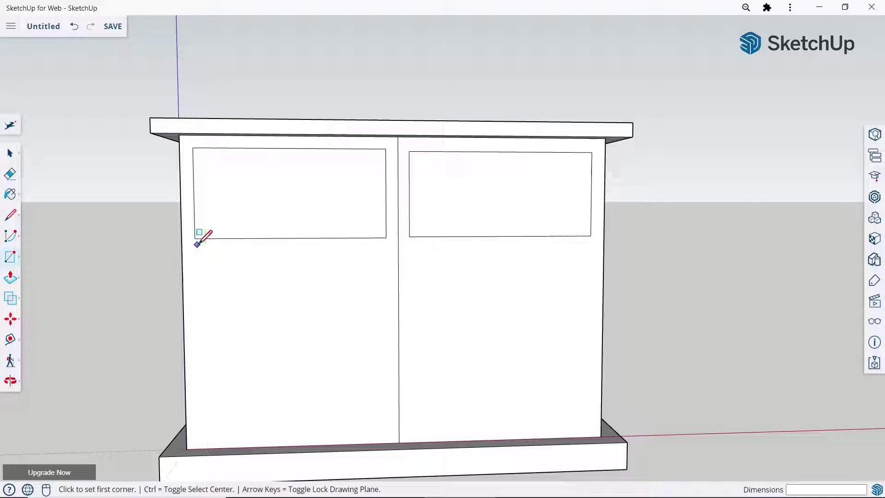
Draw tall lower-left and lower-right door rectangles below the two drawer rectangles.
{"action": "left_click", "coordinate": [196, 250]}
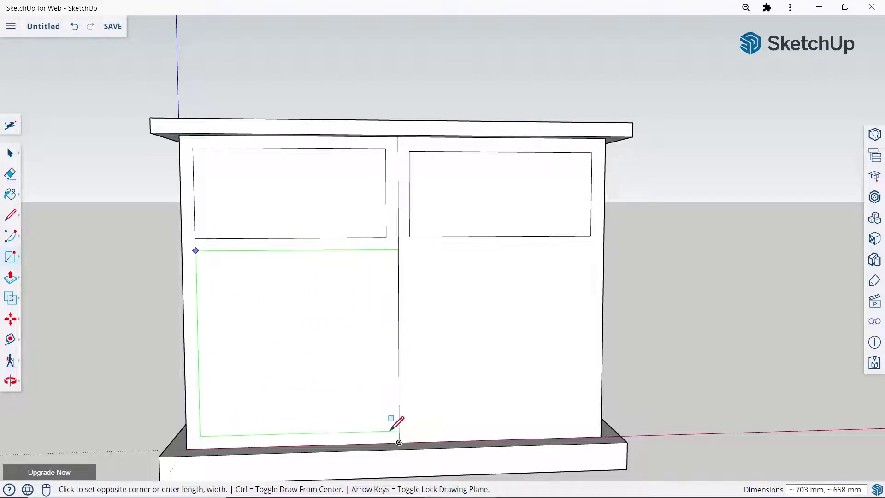
{"action": "scroll", "coordinate": [396, 423], "scroll_direction": "up", "scroll_amount": 3}
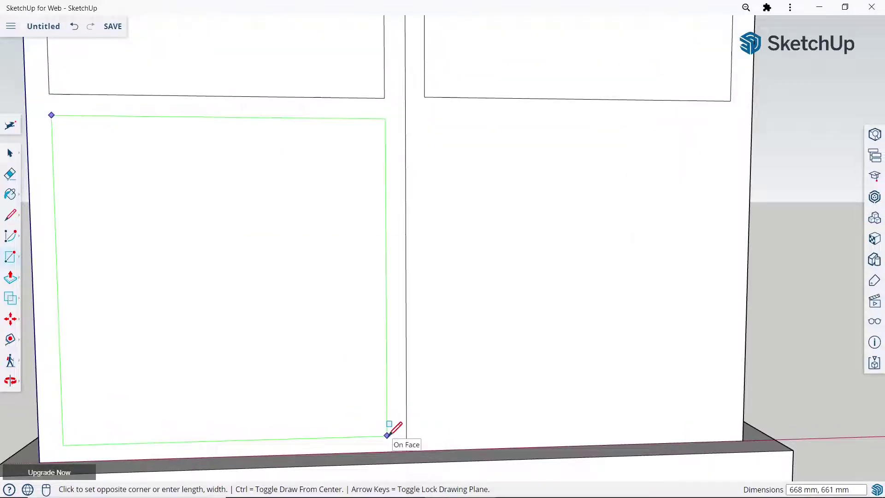
{"action": "left_click", "coordinate": [386, 435]}
{"action": "scroll", "coordinate": [300, 263], "scroll_direction": "down", "scroll_amount": 3}
{"action": "scroll", "coordinate": [387, 170], "scroll_direction": "down", "scroll_amount": 1}
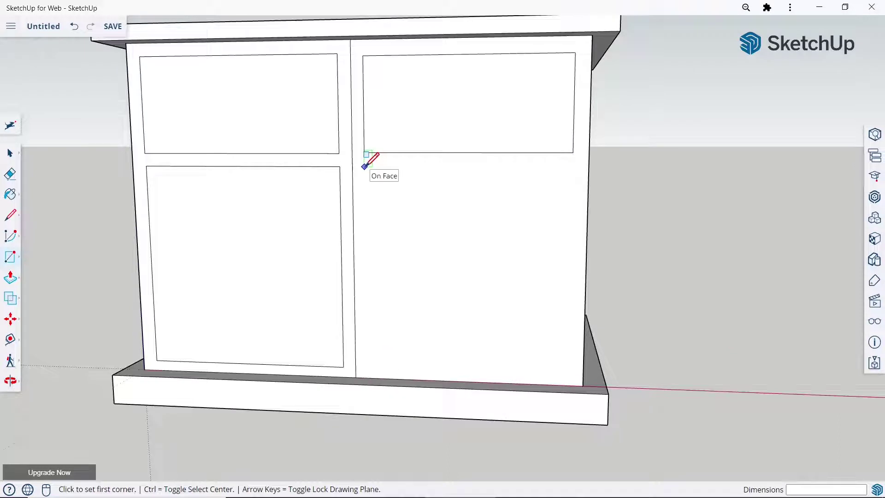
{"action": "left_click", "coordinate": [364, 166]}
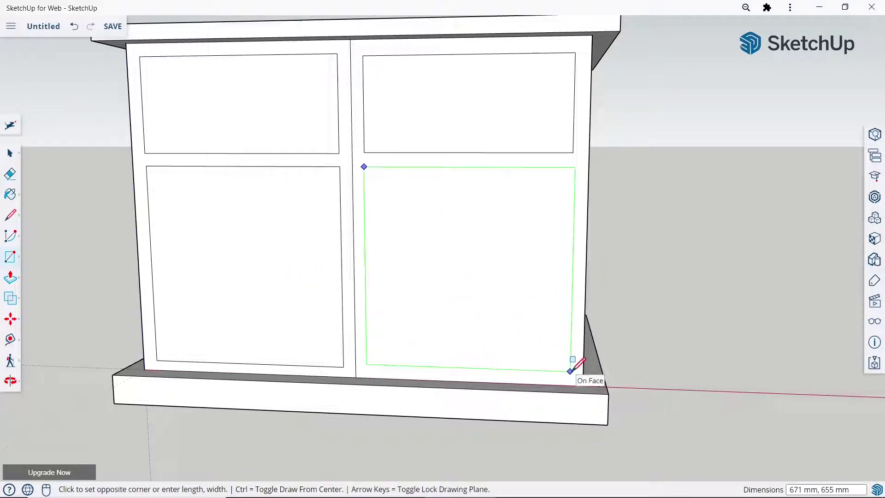
{"action": "left_click", "coordinate": [571, 370]}
{"action": "scroll", "coordinate": [507, 246], "scroll_direction": "down", "scroll_amount": 2}
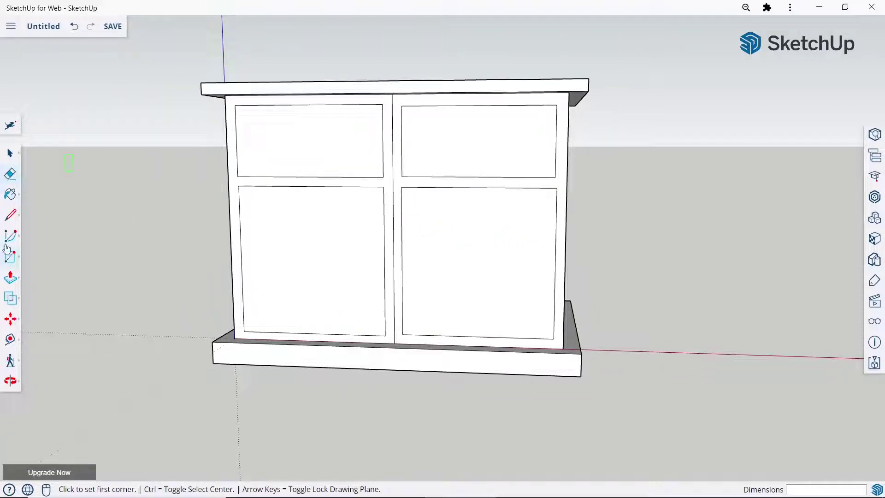
Offset the left and right drawer faces inward by 35 mm.
{"action": "left_click", "coordinate": [10, 278]}
{"action": "left_click", "coordinate": [48, 307]}
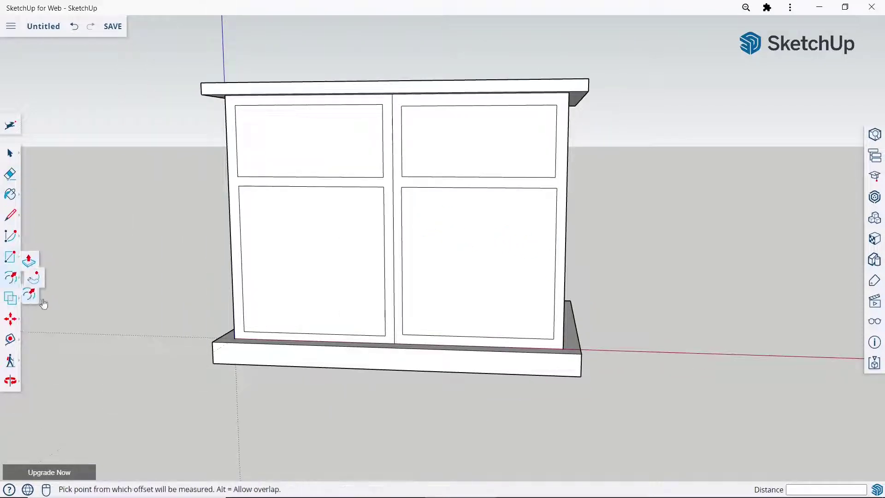
{"action": "middle_click_drag", "start_coordinate": [502, 180], "coordinate": [437, 229]}
{"action": "scroll", "coordinate": [267, 134], "scroll_direction": "up", "scroll_amount": 3}
{"action": "scroll", "coordinate": [258, 142], "scroll_direction": "up", "scroll_amount": 2}
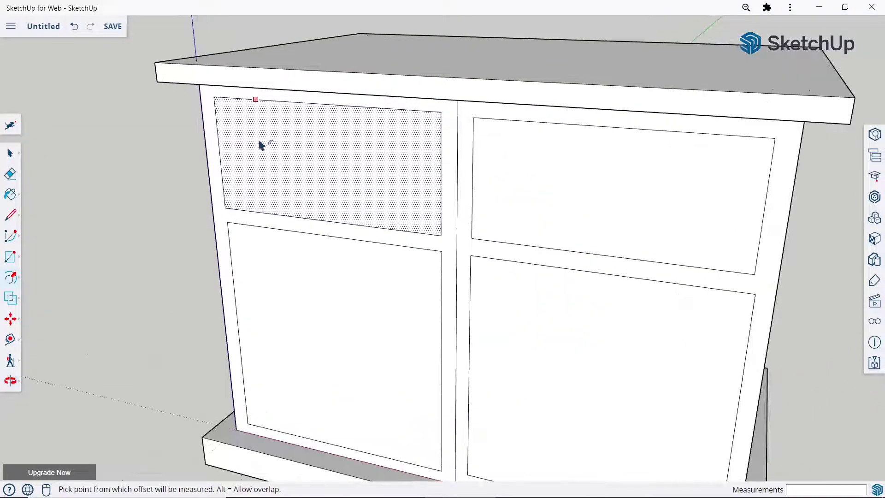
{"action": "left_click", "coordinate": [258, 143]}
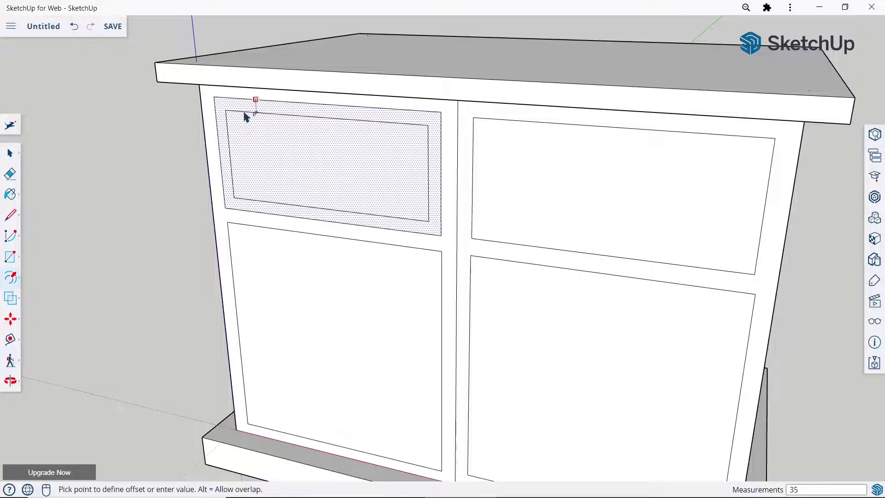
{"action": "left_click", "coordinate": [246, 117]}
{"action": "left_click", "coordinate": [547, 172]}
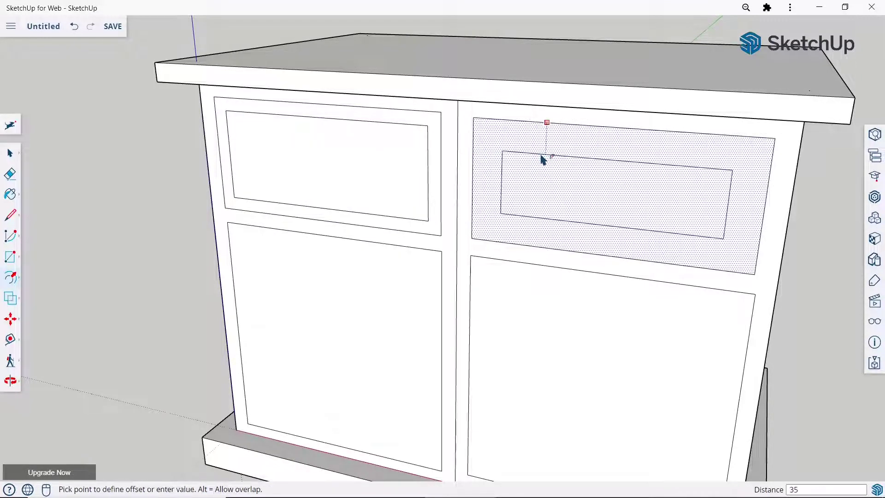
{"action": "left_click", "coordinate": [543, 159]}
{"action": "scroll", "coordinate": [442, 152], "scroll_direction": "down", "scroll_amount": 2}
{"action": "scroll", "coordinate": [440, 145], "scroll_direction": "down", "scroll_amount": 2}
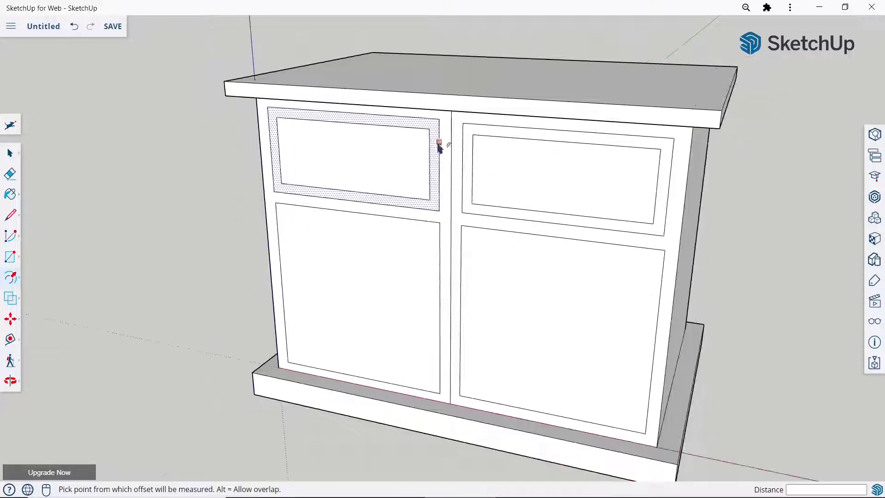
{"action": "left_click", "coordinate": [10, 216]}
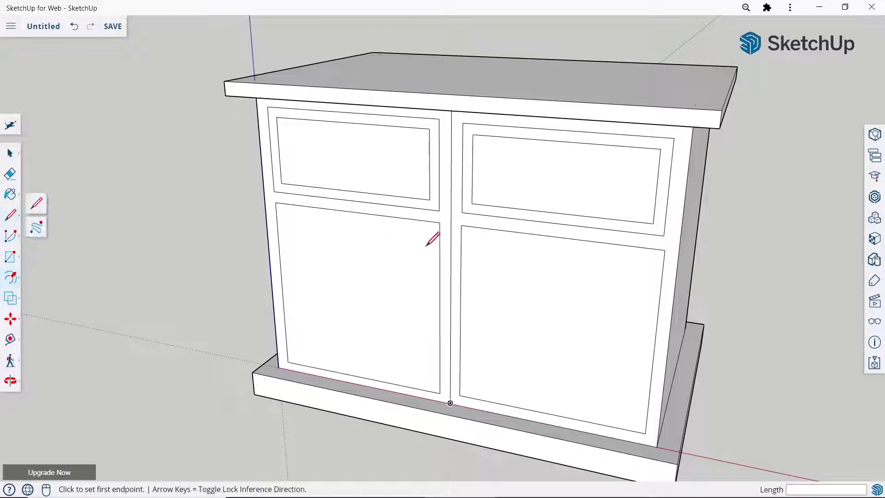
Draw top-to-bottom midpoint lines splitting the left and right lower openings into two doors each.
{"action": "left_click", "coordinate": [354, 212]}
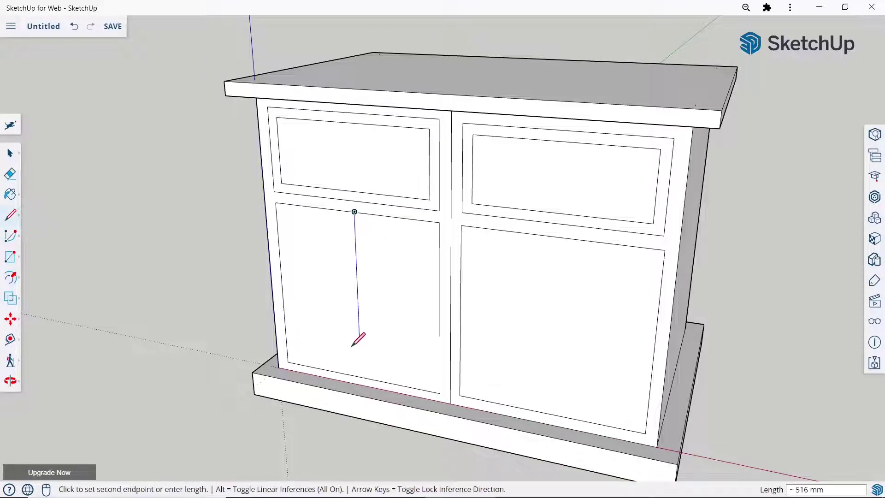
{"action": "left_click", "coordinate": [361, 376]}
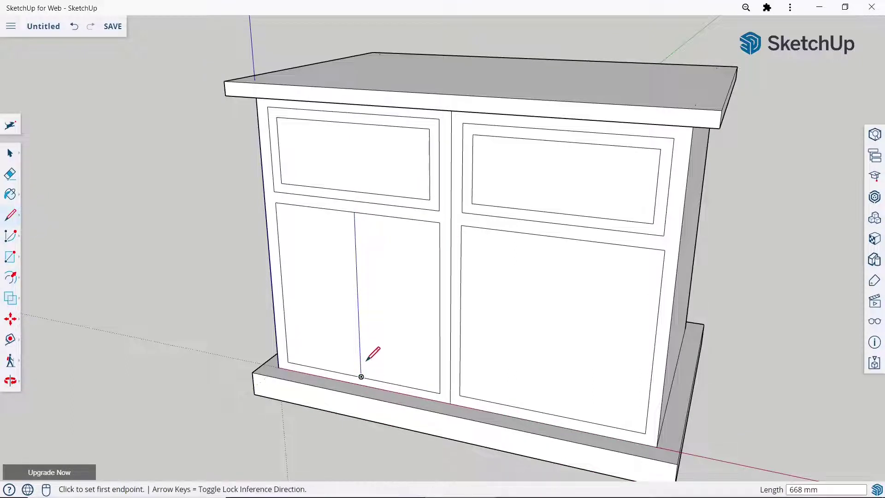
{"action": "left_click", "coordinate": [559, 237]}
{"action": "left_click", "coordinate": [552, 411]}
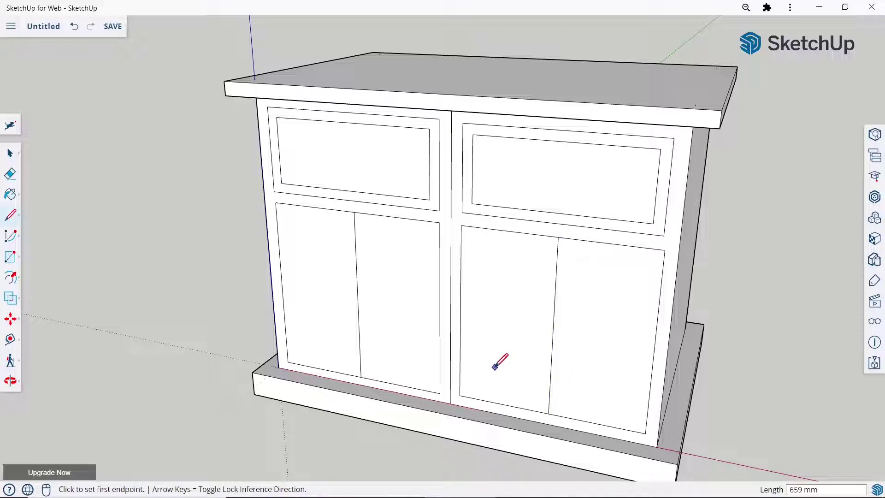
{"action": "scroll", "coordinate": [406, 261], "scroll_direction": "down", "scroll_amount": 2}
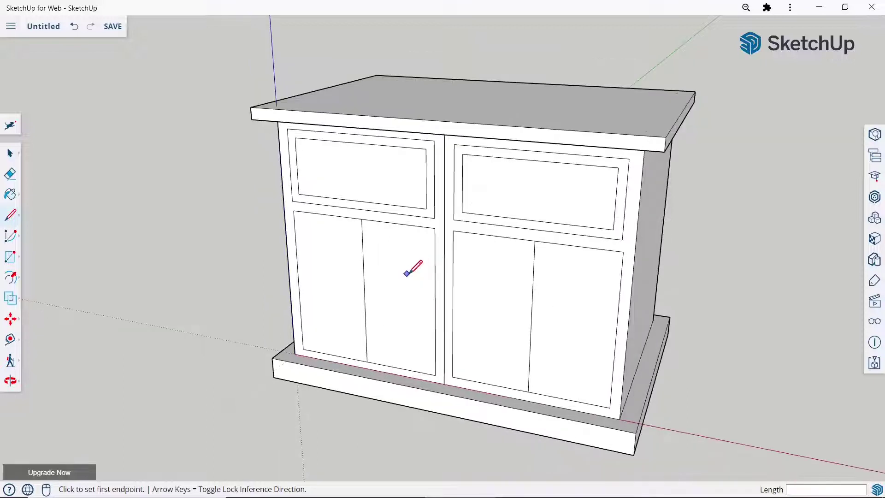
{"action": "scroll", "coordinate": [408, 295], "scroll_direction": "down", "scroll_amount": 3}
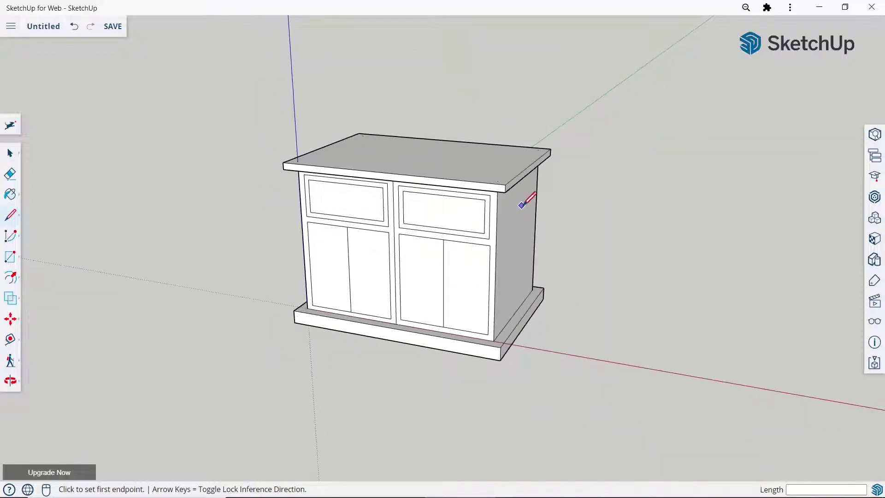
{"action": "middle_click_drag", "start_coordinate": [524, 197], "coordinate": [465, 199]}
{"action": "left_click", "coordinate": [10, 152]}
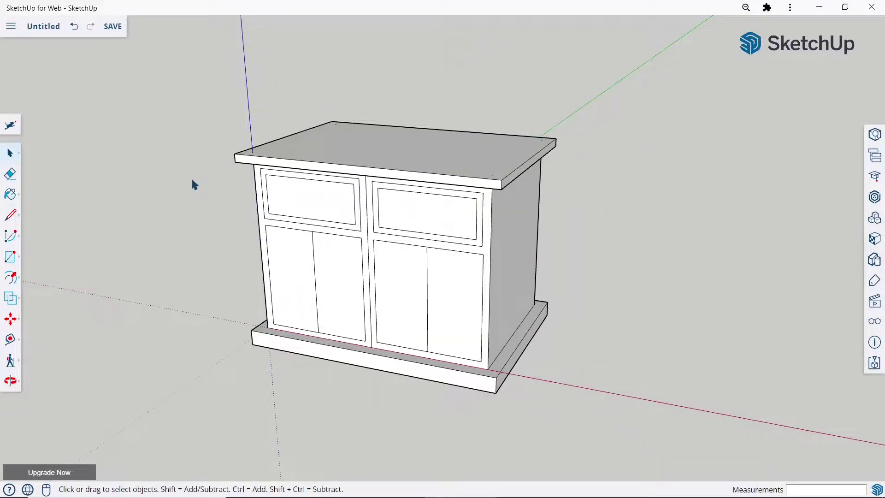
{"action": "mouse_move", "coordinate": [396, 310]}
{"action": "middle_mouse_down"}
{"action": "mouse_move", "coordinate": [421, 263]}
{"action": "mouse_move", "coordinate": [484, 249]}
{"action": "middle_mouse_up"}
{"action": "scroll", "coordinate": [279, 322], "scroll_direction": "up", "scroll_amount": 1}
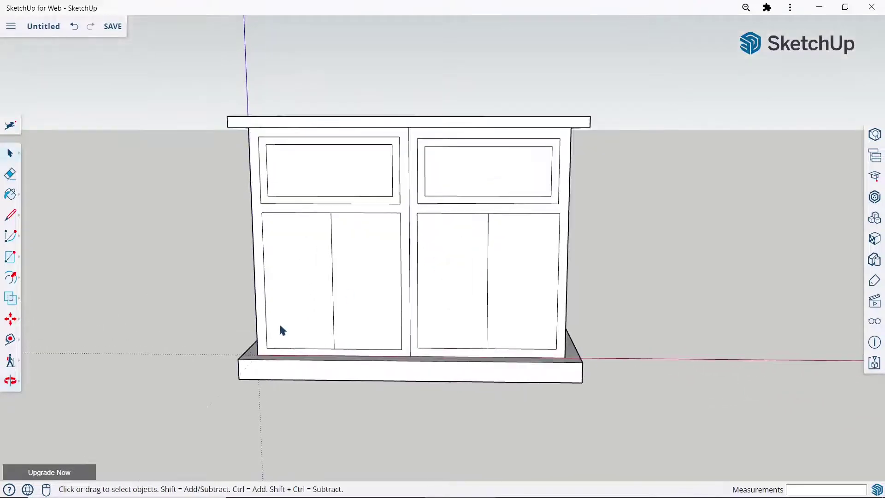
{"action": "scroll", "coordinate": [279, 322], "scroll_direction": "up", "scroll_amount": 2}
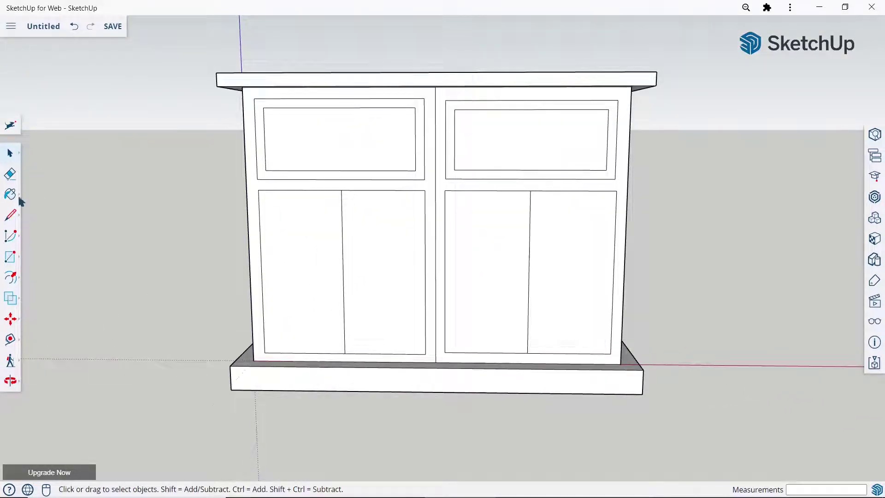
{"action": "left_click", "coordinate": [9, 261]}
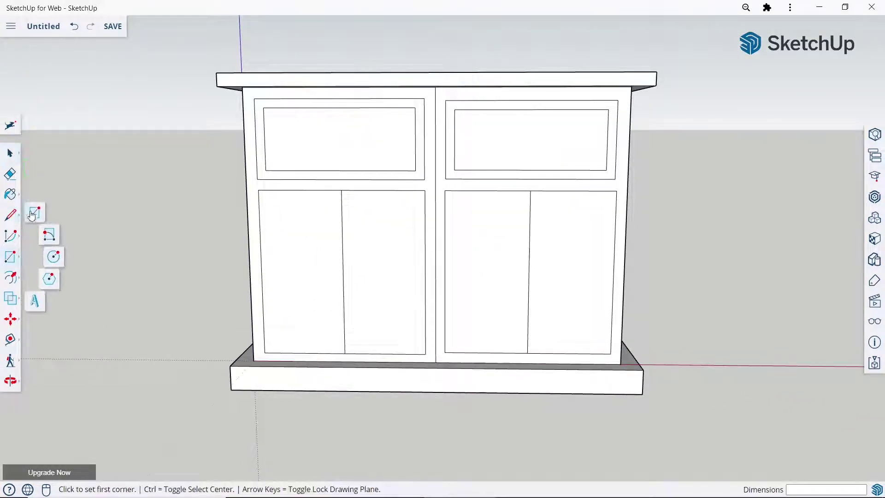
Draw a margin-inset panel rectangle in each of the four lower doors, left to right.
{"action": "scroll", "coordinate": [319, 264], "scroll_direction": "up", "scroll_amount": 2}
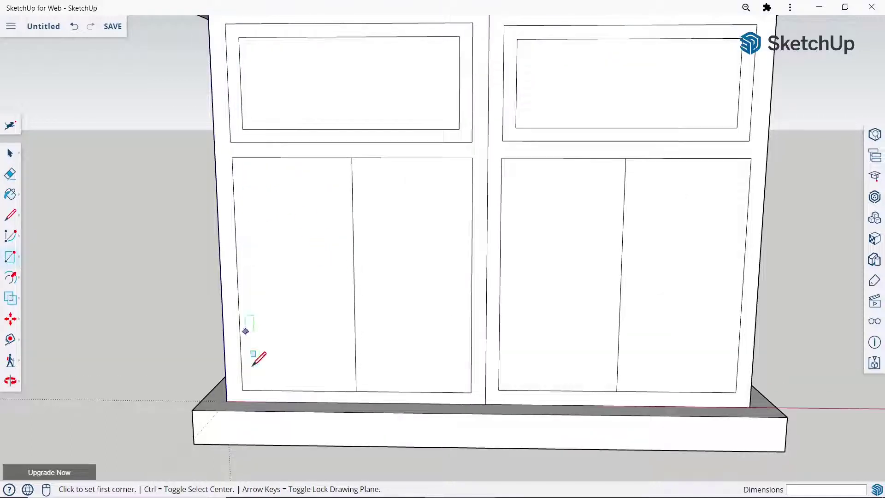
{"action": "left_click", "coordinate": [253, 377]}
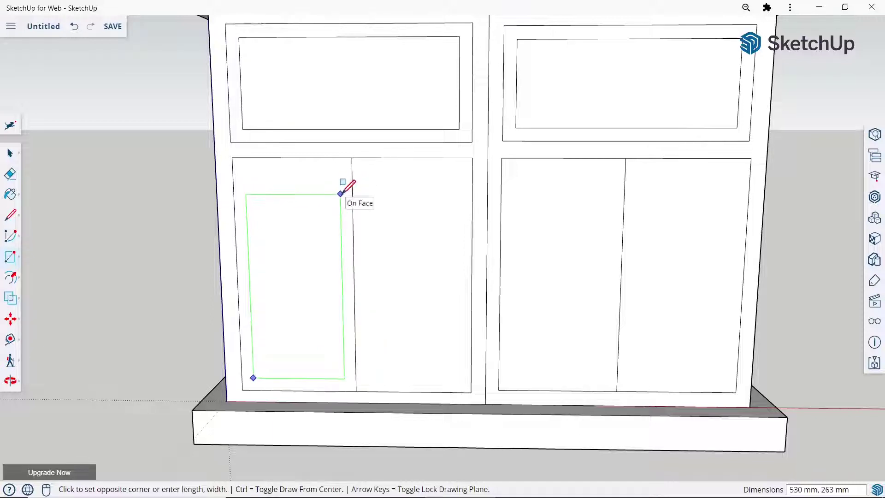
{"action": "left_click", "coordinate": [341, 194]}
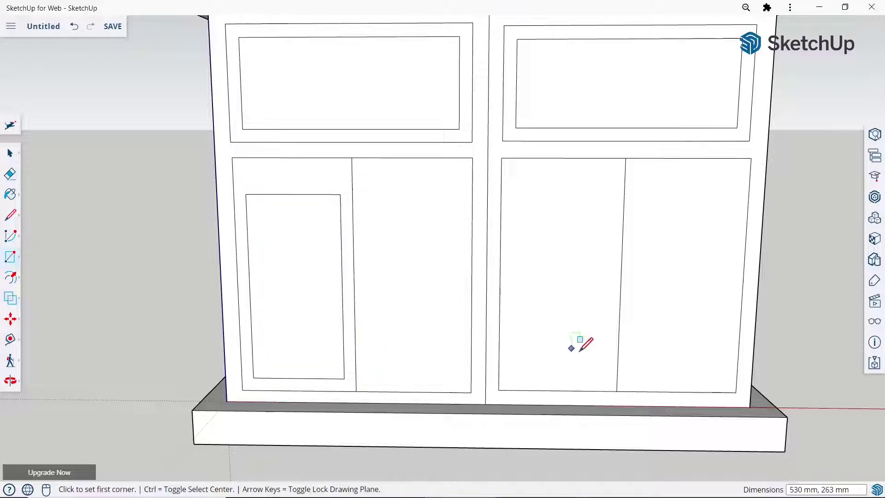
{"action": "left_click", "coordinate": [362, 194]}
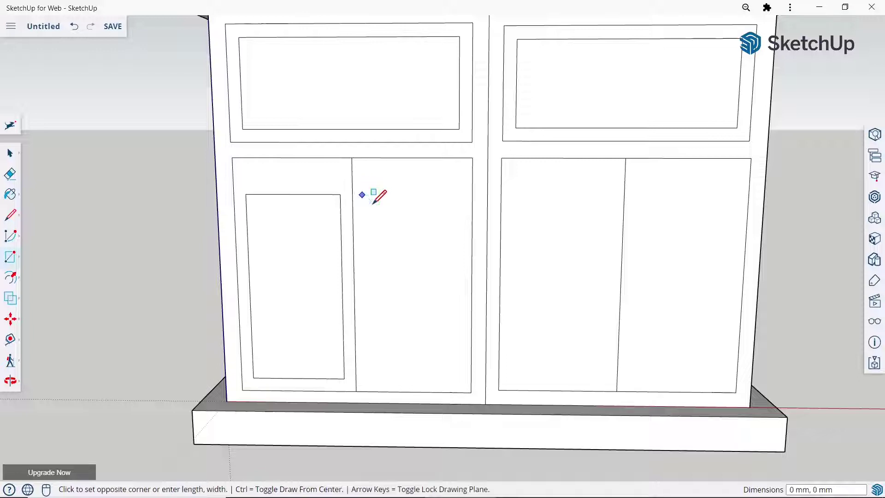
{"action": "left_click", "coordinate": [459, 376]}
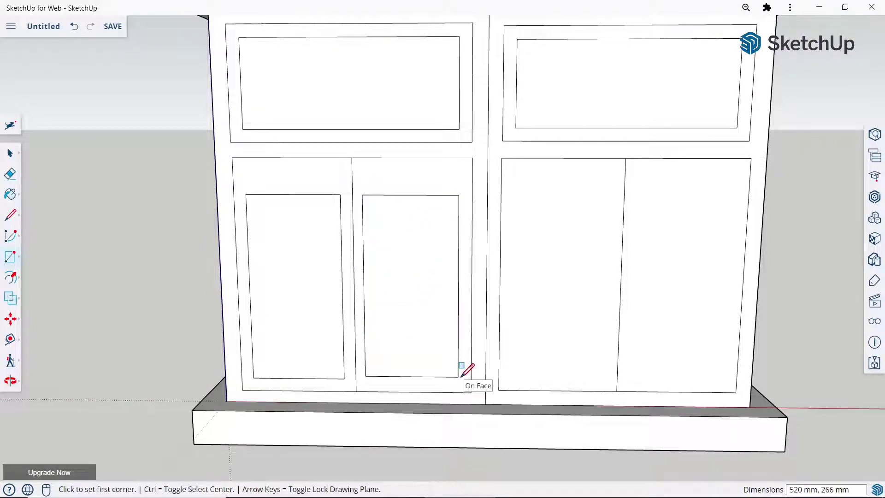
{"action": "left_click", "coordinate": [509, 196]}
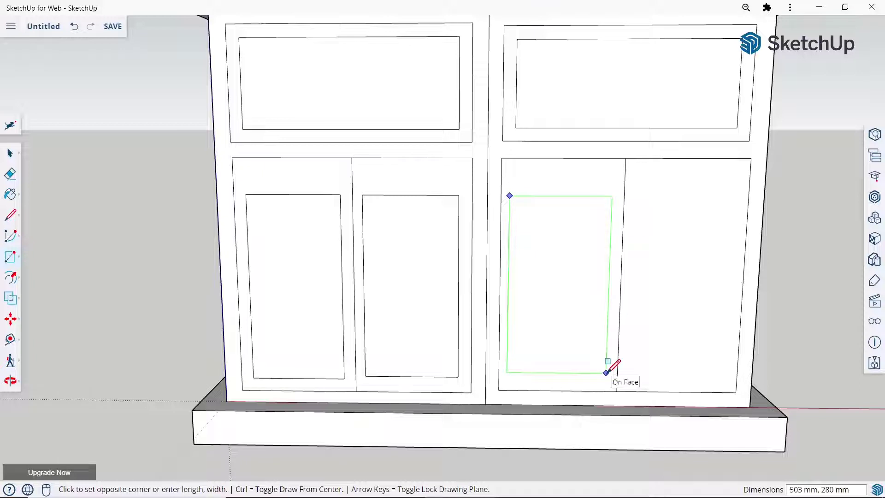
{"action": "left_click", "coordinate": [605, 377]}
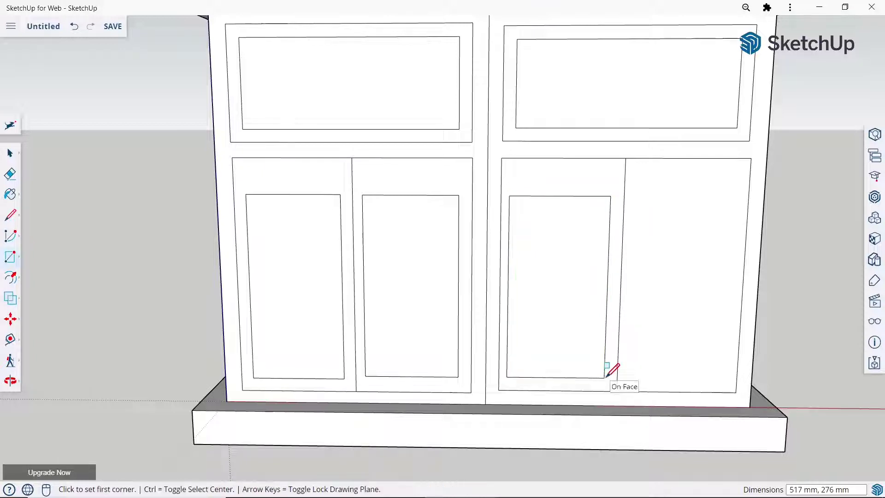
{"action": "left_click", "coordinate": [636, 196]}
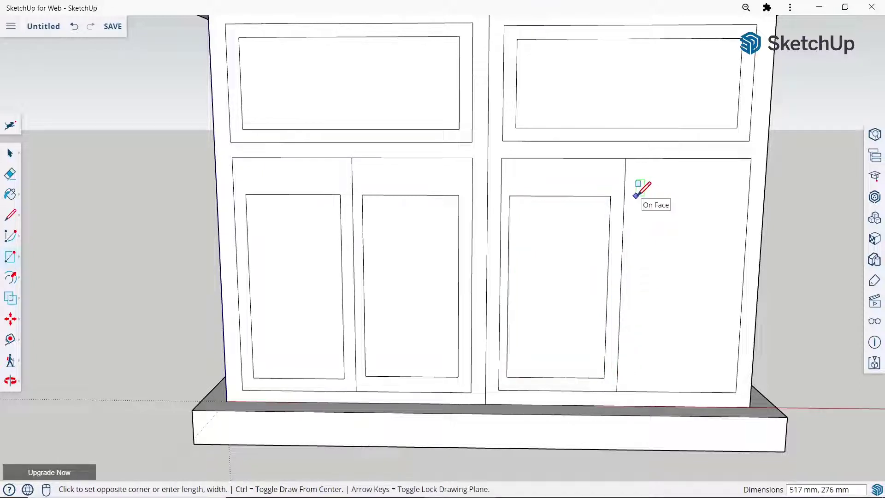
{"action": "left_click", "coordinate": [729, 376]}
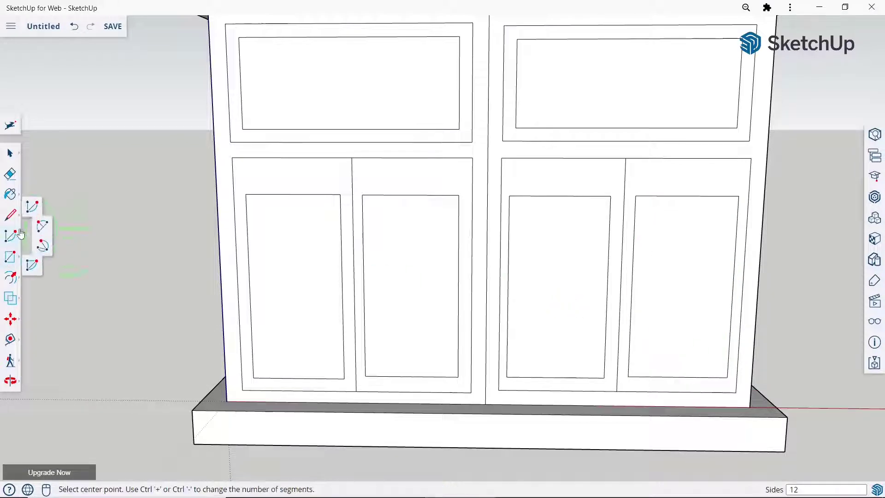
Draw two-point arches across the tops of the first and second door panels.
{"action": "left_click", "coordinate": [44, 232]}
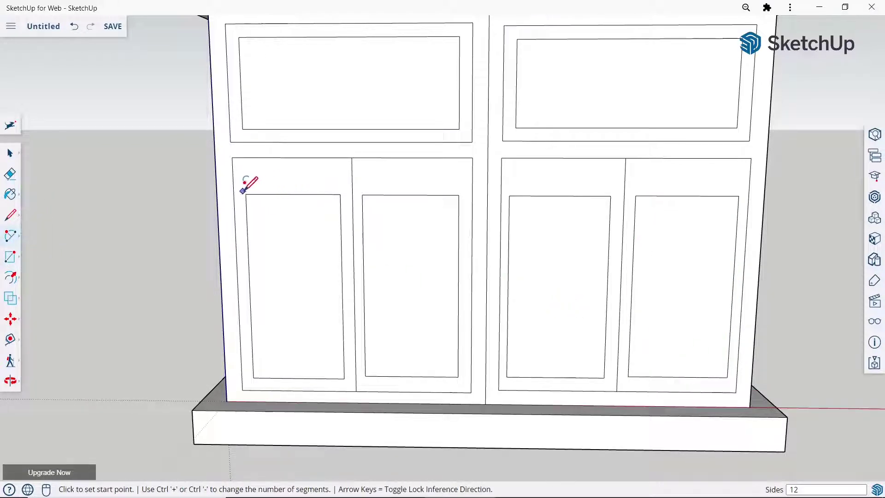
{"action": "left_click", "coordinate": [246, 195]}
{"action": "left_click", "coordinate": [340, 194]}
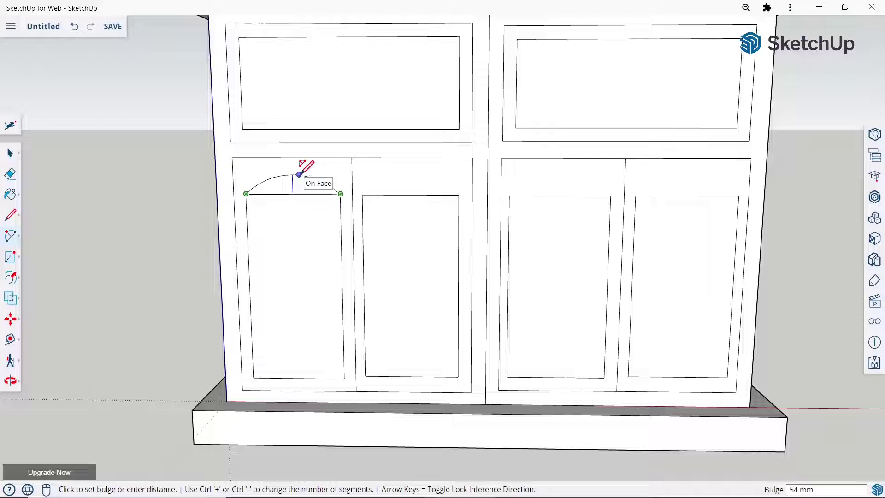
{"action": "left_click", "coordinate": [303, 175]}
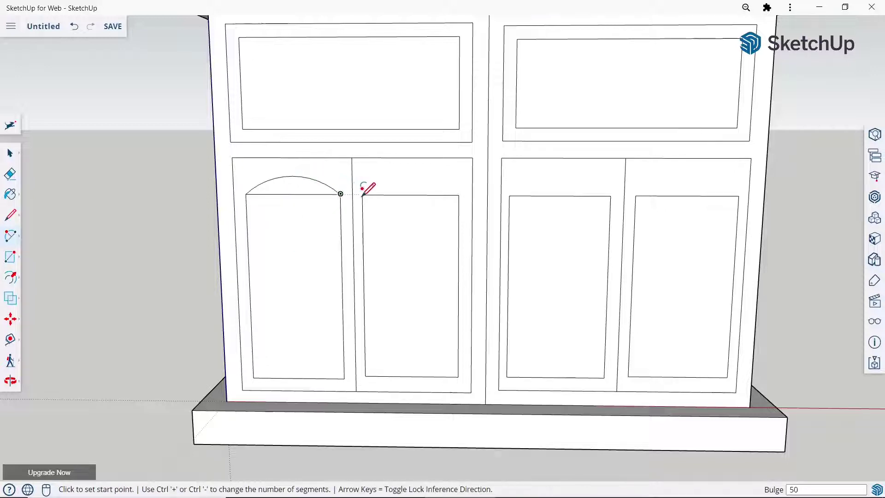
{"action": "left_click", "coordinate": [362, 194]}
{"action": "left_click", "coordinate": [459, 194]}
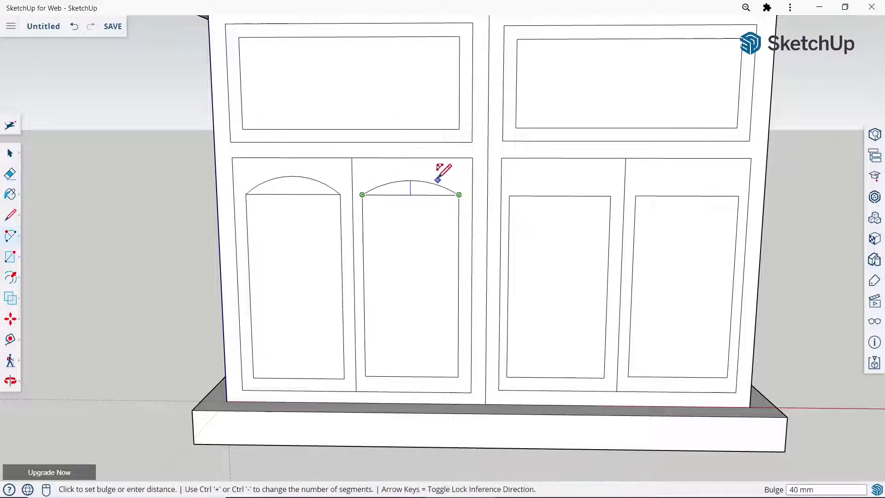
{"action": "left_click", "coordinate": [436, 178]}
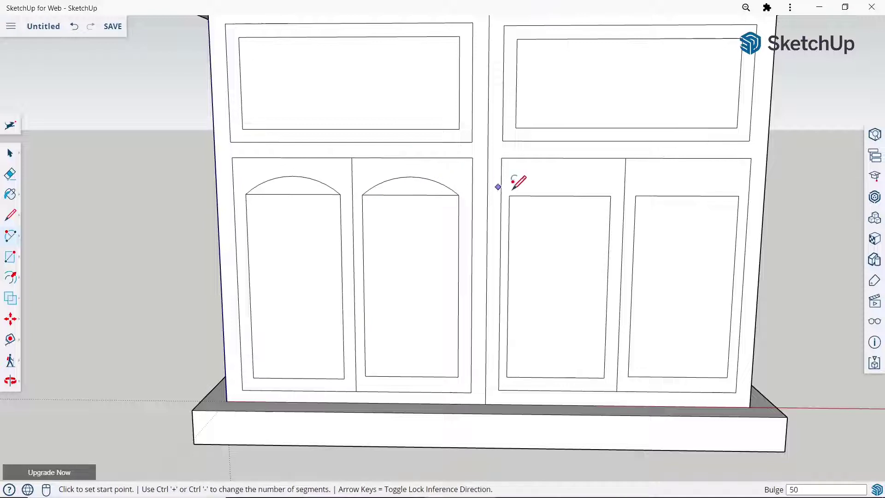
Arch the third and fourth door panels, giving the fourth a 50 bulge.
{"action": "left_click", "coordinate": [510, 196]}
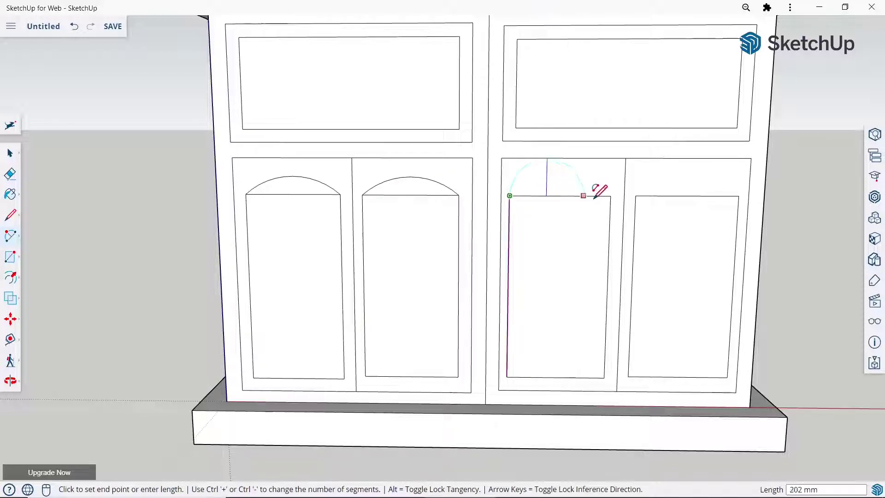
{"action": "left_click", "coordinate": [610, 195]}
{"action": "type", "text": "5"}
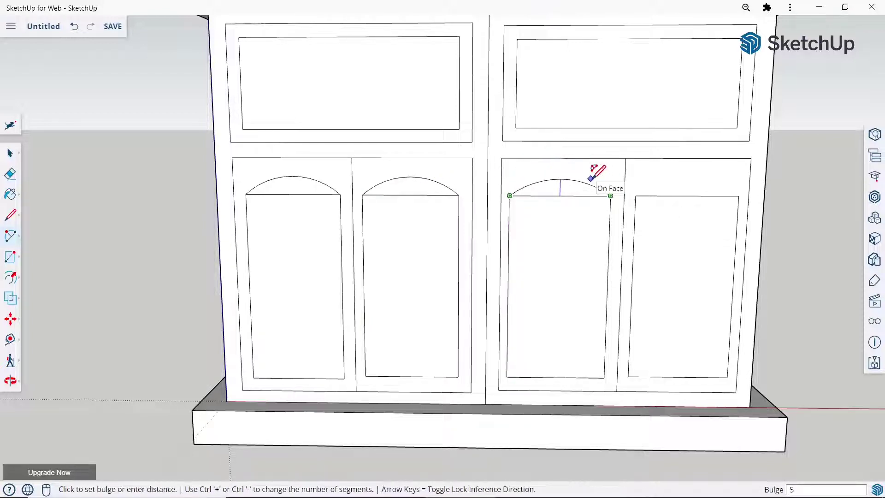
{"action": "left_click", "coordinate": [591, 181]}
{"action": "left_click", "coordinate": [636, 195]}
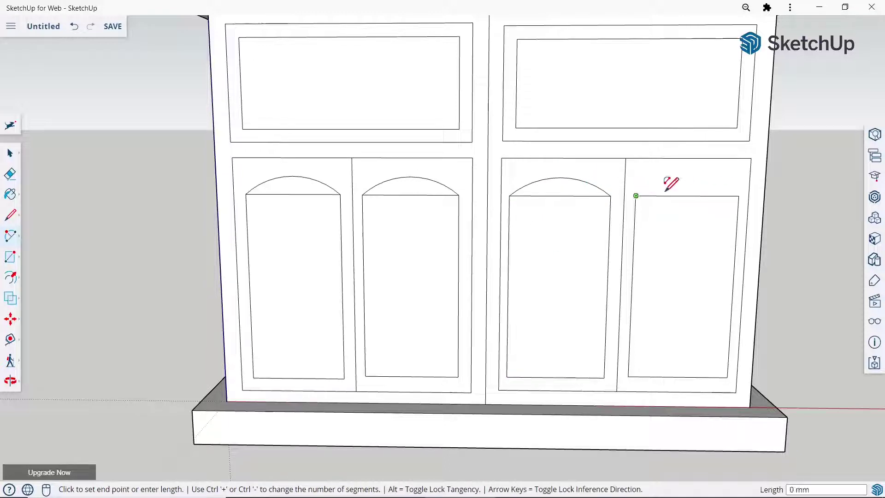
{"action": "left_click", "coordinate": [739, 195]}
{"action": "type", "text": "5"}
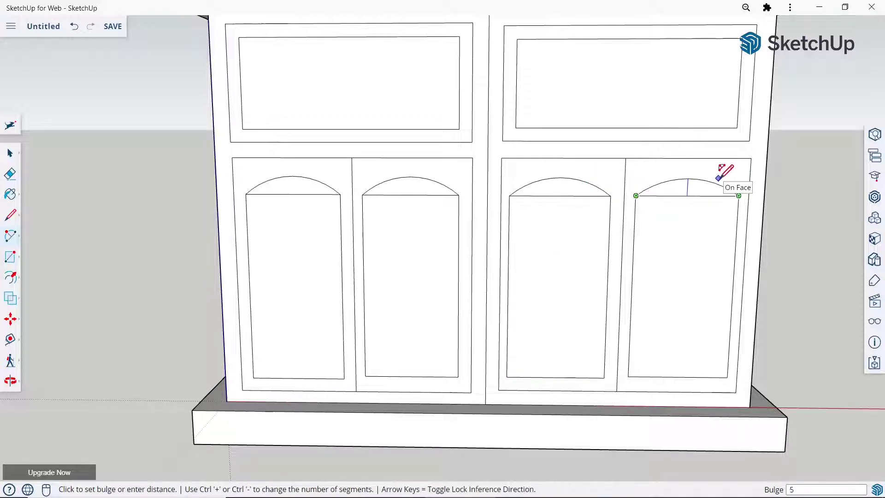
{"action": "type", "text": "0"}
{"action": "key", "text": "Return"}
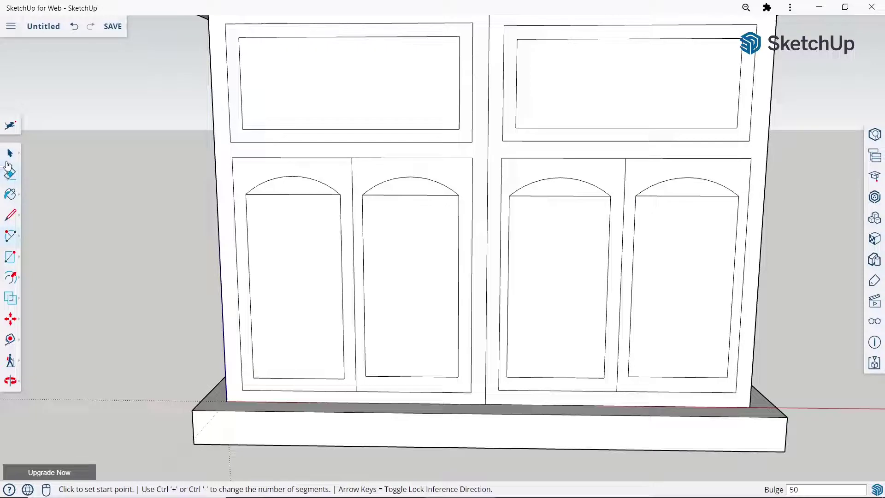
Delete the straight base edges under the second and third door arches.
{"action": "left_click", "coordinate": [8, 162]}
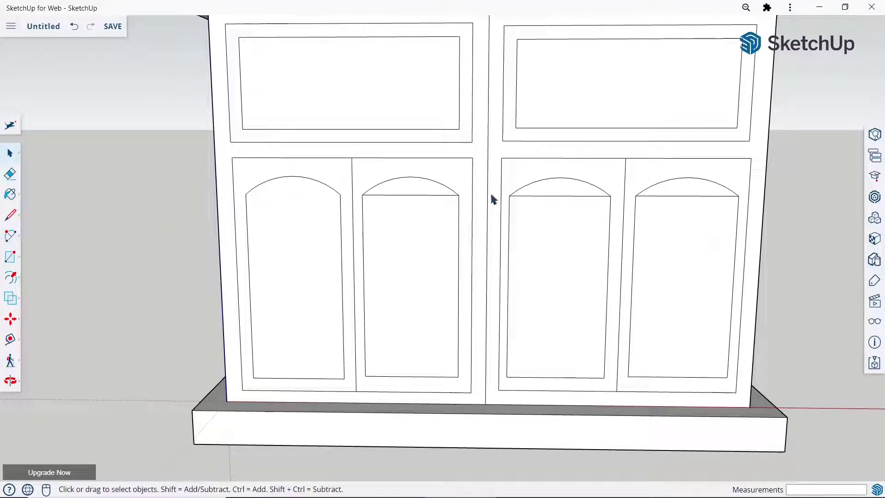
{"action": "left_click", "coordinate": [444, 203]}
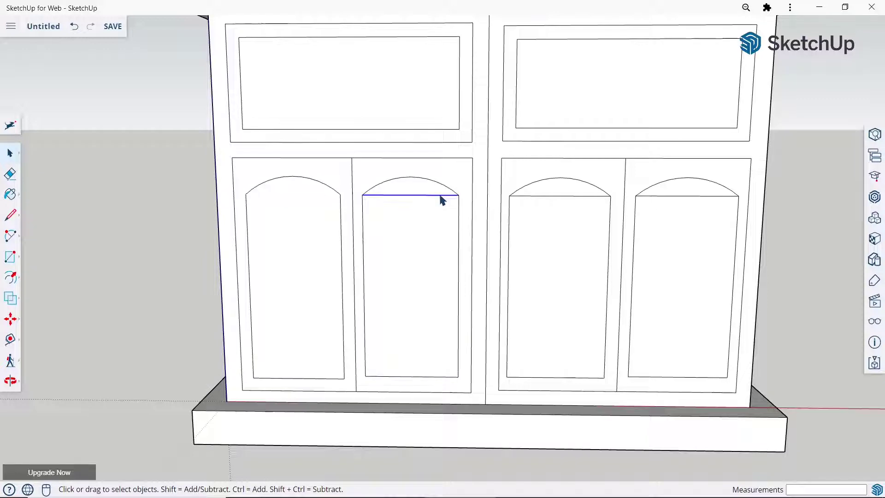
{"action": "left_click", "coordinate": [595, 199]}
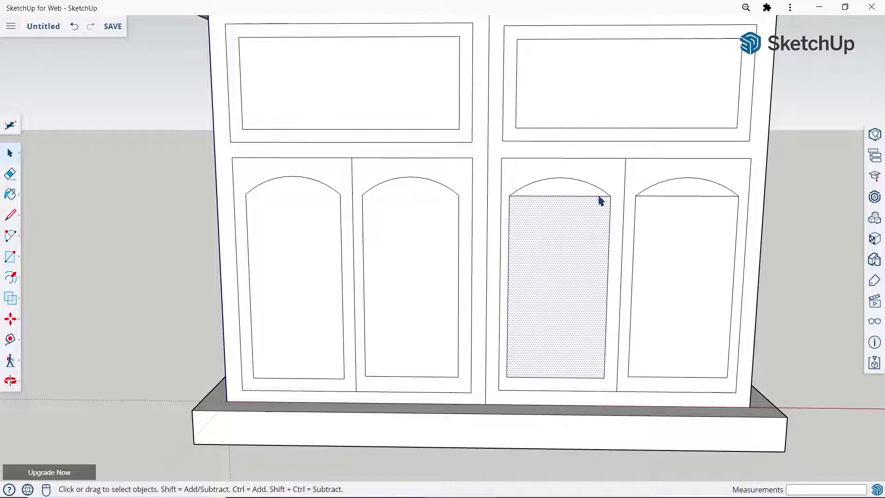
{"action": "left_click", "coordinate": [601, 196]}
{"action": "key", "text": "Delete"}
{"action": "key", "text": "Delete"}
{"action": "scroll", "coordinate": [332, 291], "scroll_direction": "down", "scroll_amount": 3}
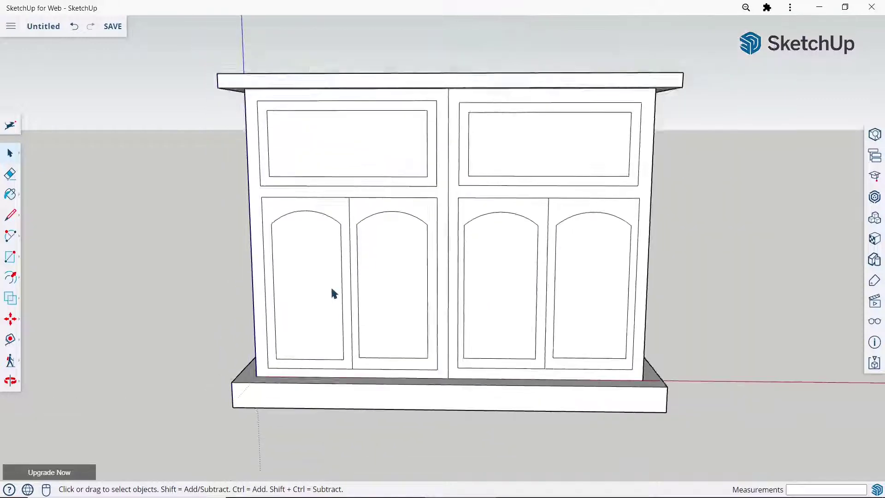
{"action": "scroll", "coordinate": [523, 256], "scroll_direction": "down", "scroll_amount": 2}
{"action": "middle_click_drag", "start_coordinate": [523, 256], "coordinate": [384, 322]}
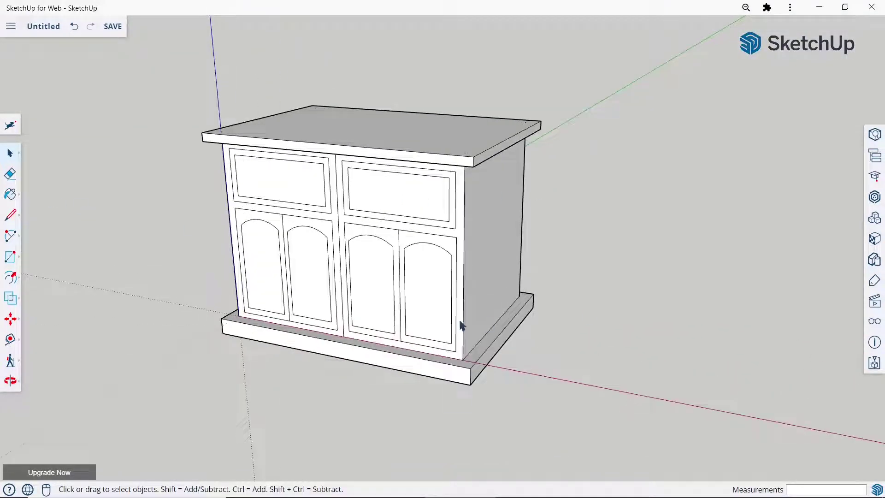
Push out both drawer fronts: frames 5 mm and inner panels 10 mm.
{"action": "left_click", "coordinate": [41, 242]}
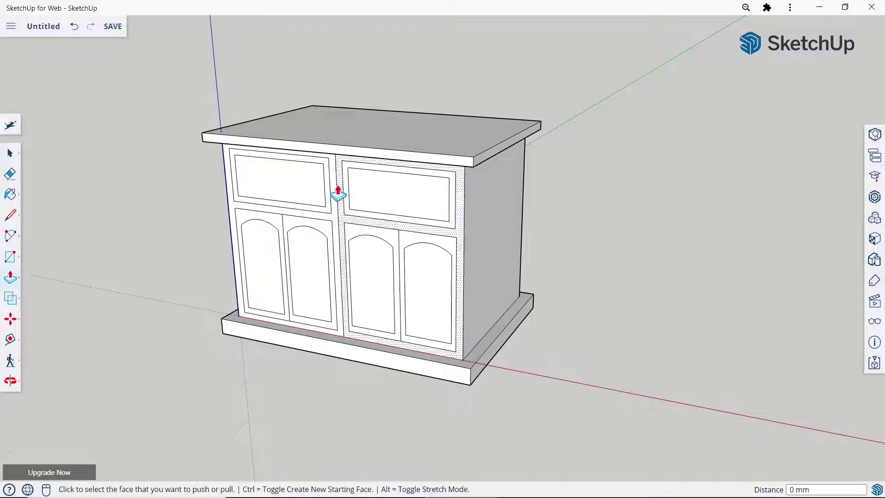
{"action": "scroll", "coordinate": [323, 190], "scroll_direction": "up", "scroll_amount": 2}
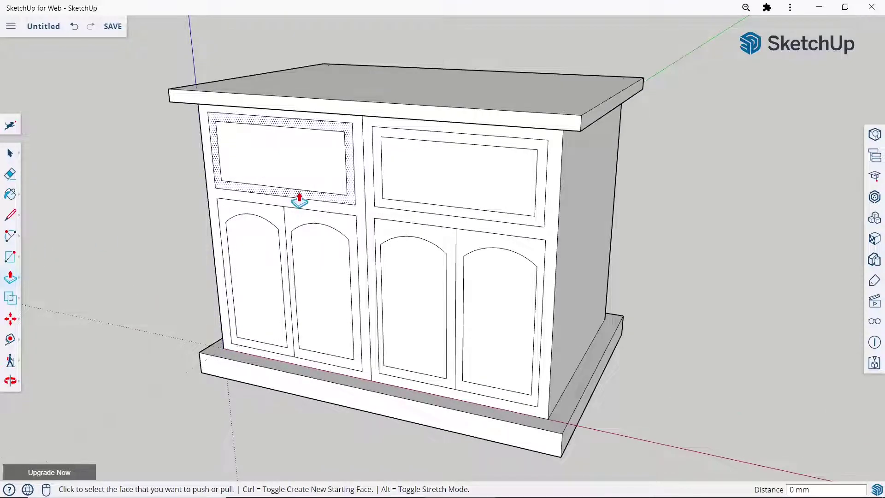
{"action": "left_click", "coordinate": [299, 200]}
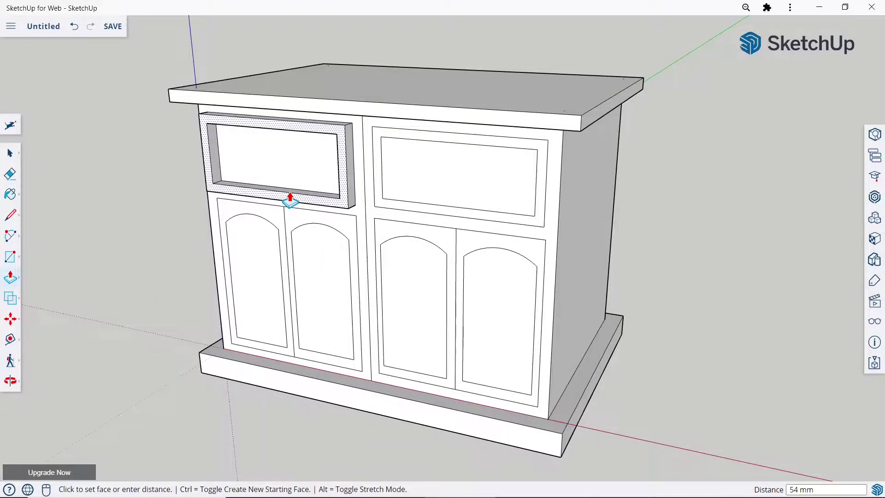
{"action": "key", "text": "Return"}
{"action": "left_click", "coordinate": [309, 183]}
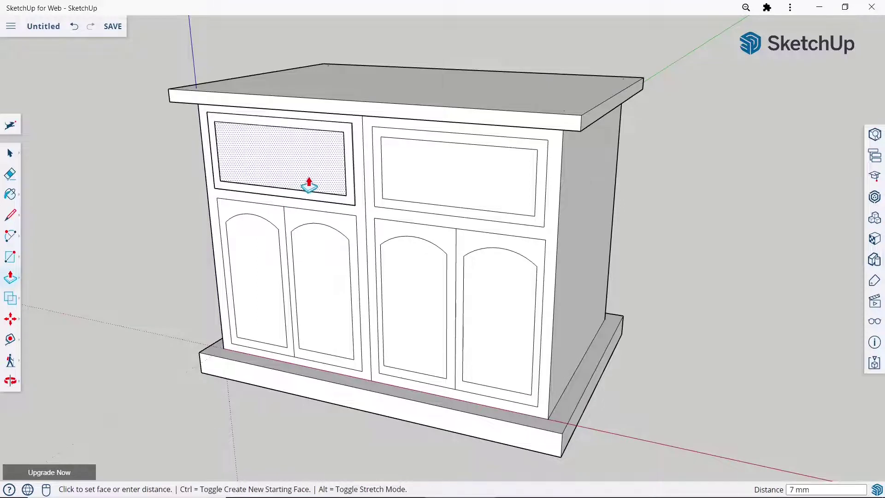
{"action": "type", "text": "10"}
{"action": "key", "text": "Return"}
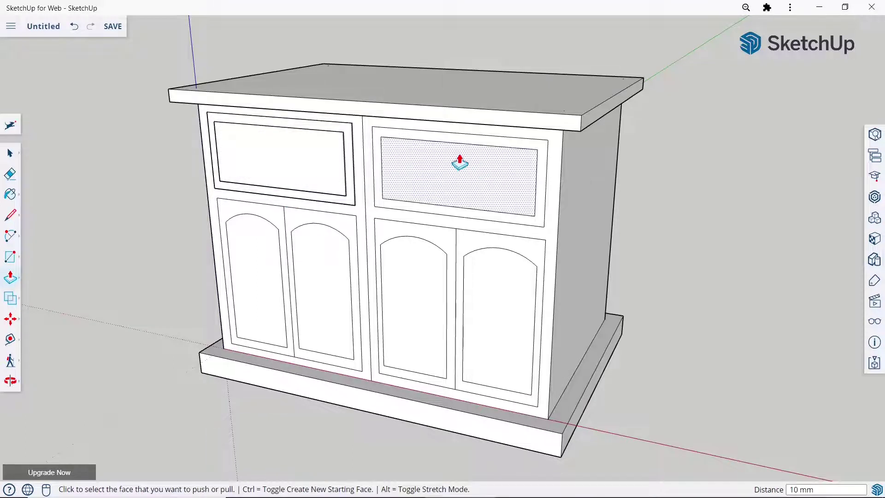
{"action": "left_click", "coordinate": [458, 159]}
{"action": "type", "text": "5"}
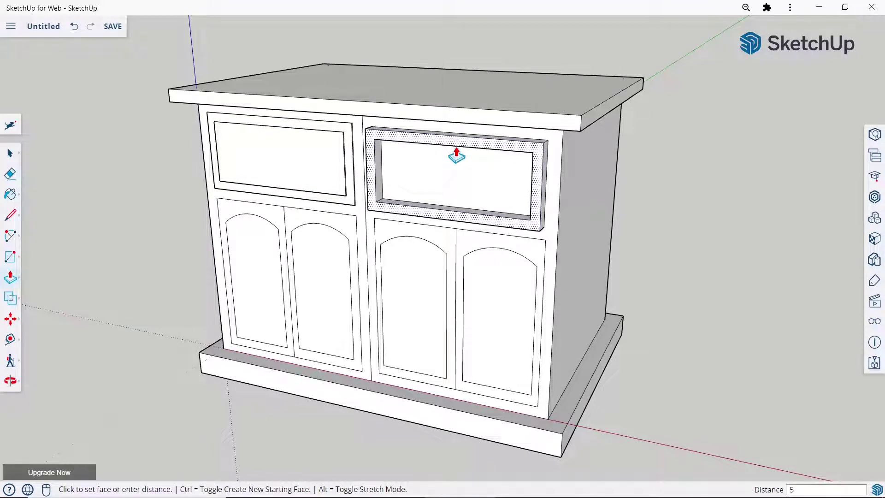
{"action": "key", "text": "Return"}
{"action": "left_click", "coordinate": [450, 159]}
{"action": "type", "text": "0"}
{"action": "key", "text": "Return"}
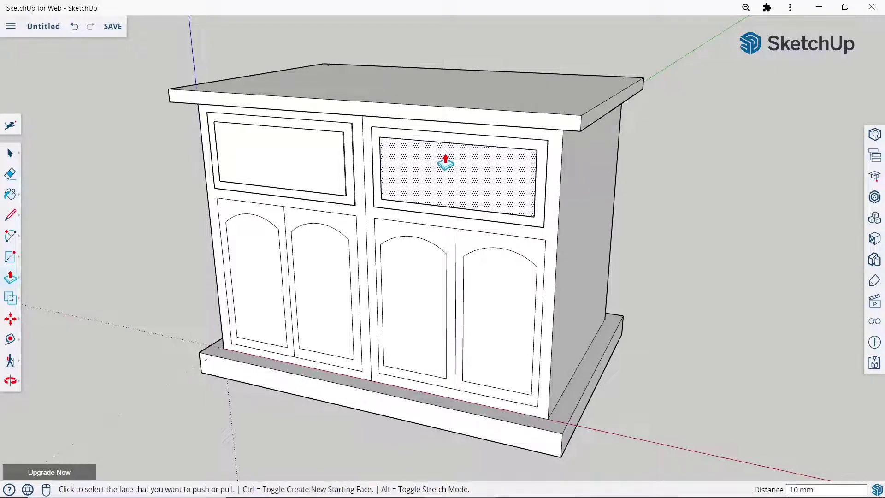
Pull the four door frames outward 5 mm.
{"action": "scroll", "coordinate": [287, 311], "scroll_direction": "down", "scroll_amount": 3}
{"action": "mouse_move", "coordinate": [352, 119]}
{"action": "middle_mouse_down"}
{"action": "mouse_move", "coordinate": [283, 221]}
{"action": "mouse_move", "coordinate": [292, 241]}
{"action": "middle_mouse_up"}
{"action": "scroll", "coordinate": [292, 241], "scroll_direction": "up", "scroll_amount": 3}
{"action": "middle_click_drag", "start_coordinate": [319, 198], "coordinate": [357, 197]}
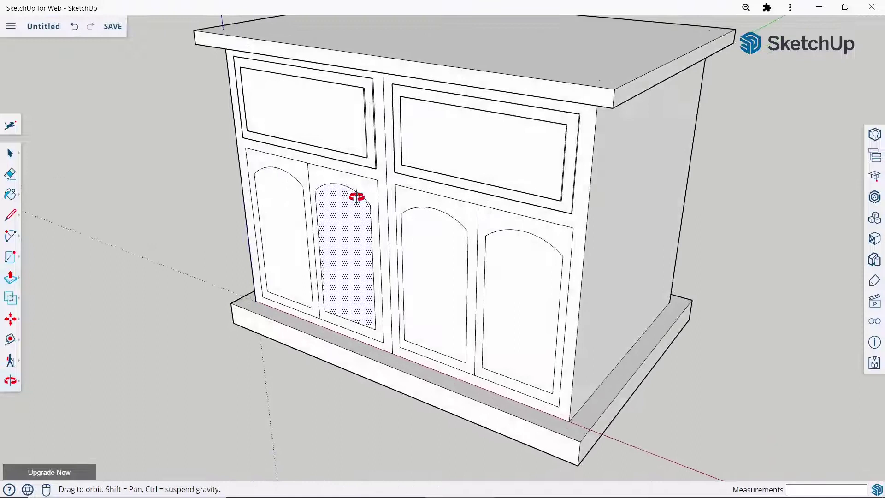
{"action": "left_click", "coordinate": [286, 176]}
{"action": "left_click", "coordinate": [285, 176]}
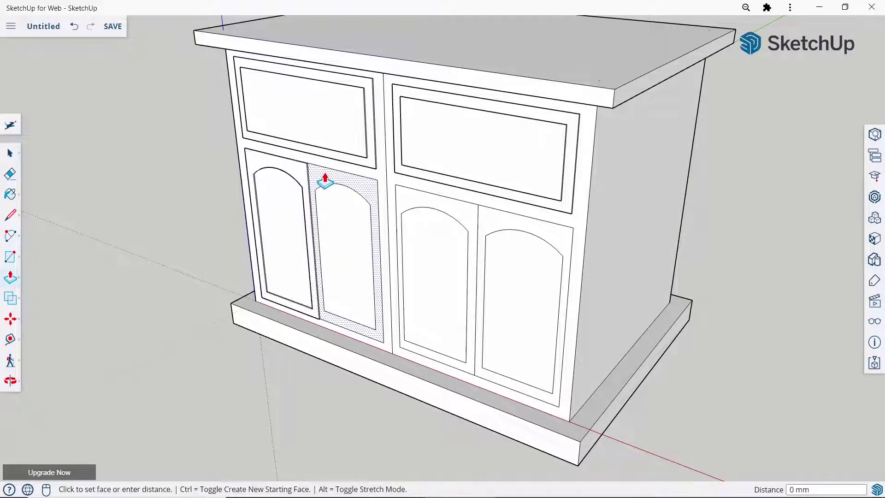
{"action": "left_click", "coordinate": [316, 187]}
{"action": "left_click", "coordinate": [316, 187]}
{"action": "left_click", "coordinate": [425, 203]}
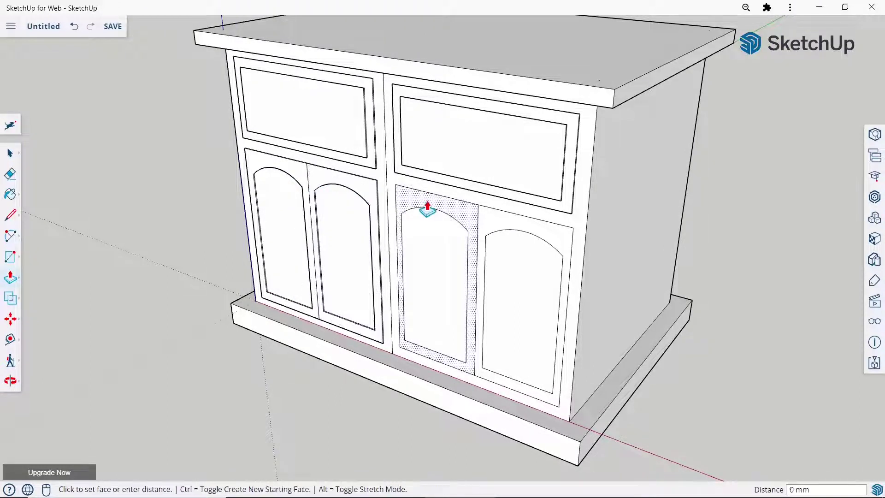
{"action": "type", "text": "5"}
{"action": "key", "text": "Return"}
{"action": "left_click", "coordinate": [486, 230]}
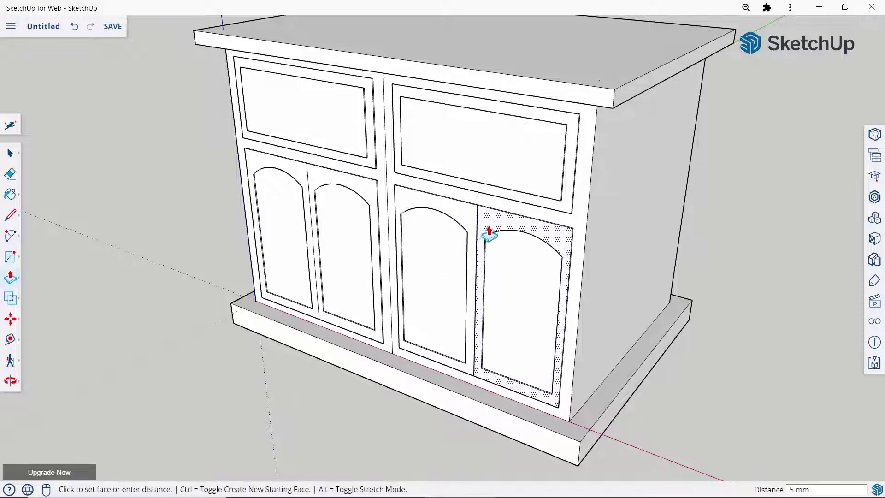
{"action": "left_click", "coordinate": [537, 232]}
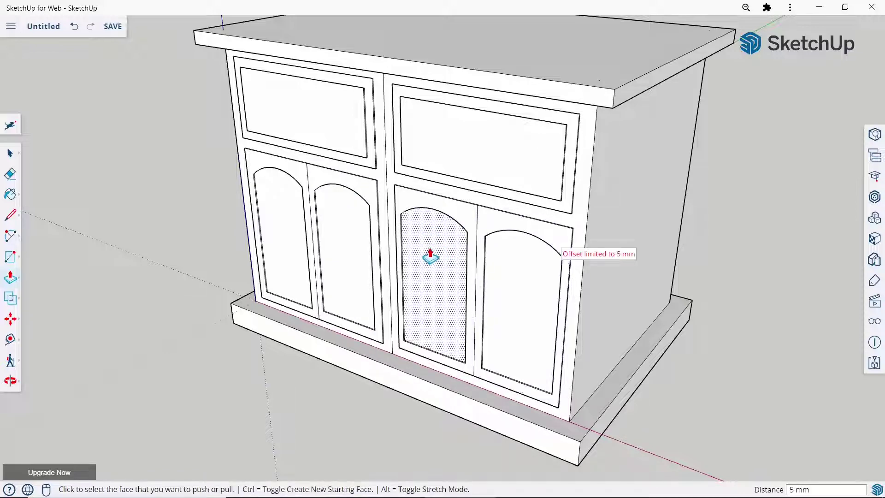
Push the four arched door panels out 10 mm.
{"action": "left_click", "coordinate": [263, 221]}
{"action": "type", "text": "5"}
{"action": "key", "text": "Return"}
{"action": "left_click", "coordinate": [332, 222]}
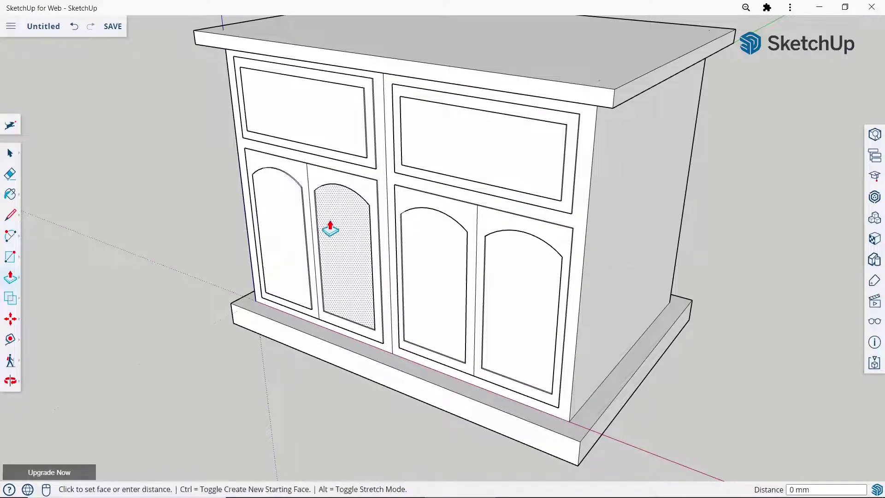
{"action": "type", "text": "10"}
{"action": "key", "text": "Return"}
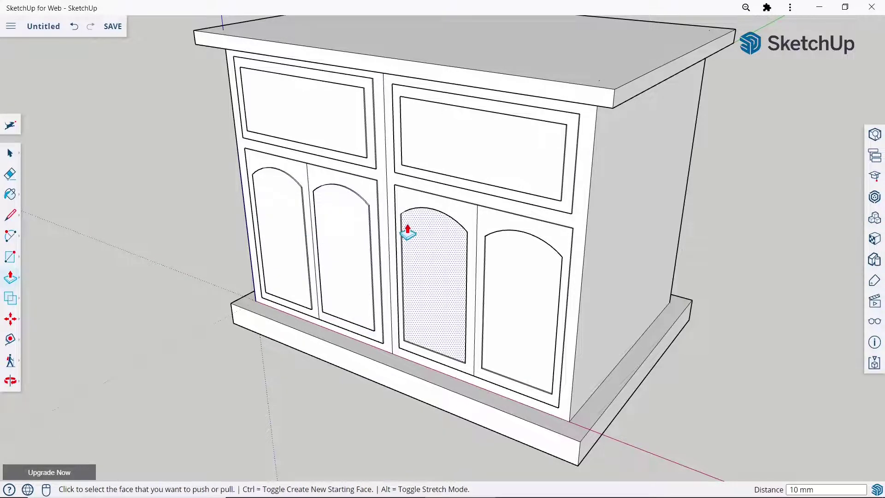
{"action": "left_click", "coordinate": [411, 239]}
{"action": "type", "text": "10"}
{"action": "key", "text": "Return"}
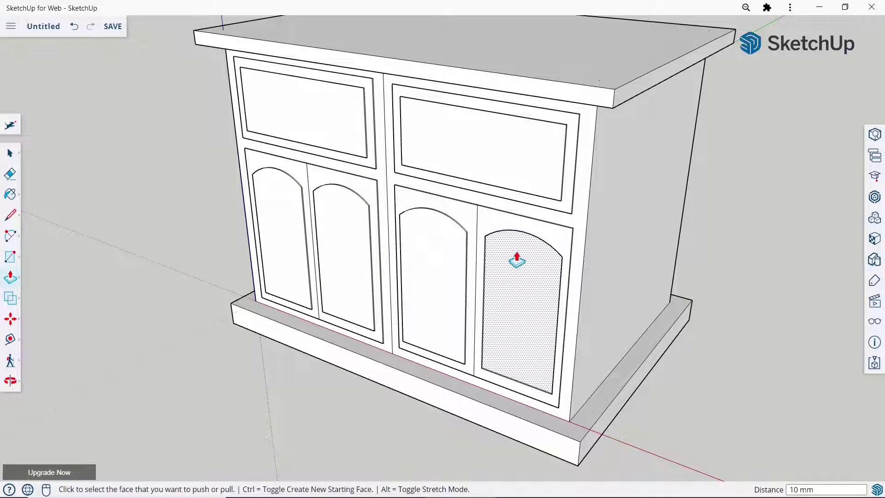
{"action": "left_click", "coordinate": [514, 258]}
{"action": "key", "text": "Return"}
{"action": "scroll", "coordinate": [553, 266], "scroll_direction": "down", "scroll_amount": 3}
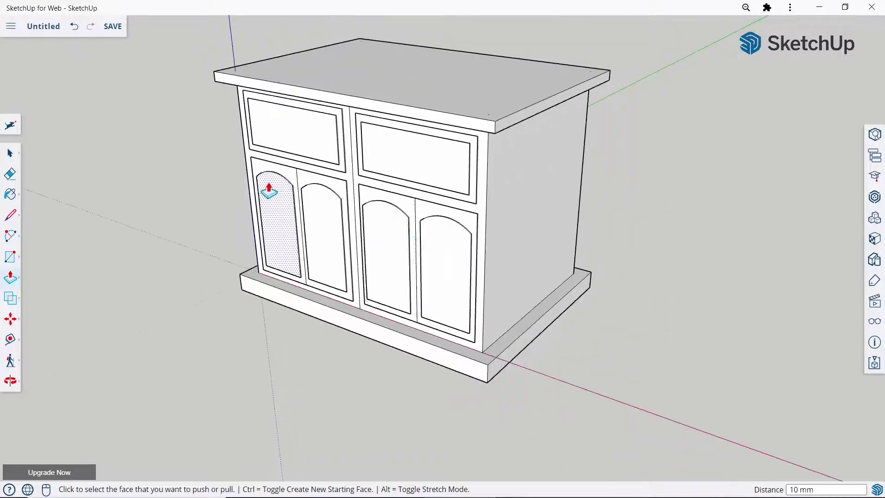
{"action": "mouse_move", "coordinate": [269, 191]}
{"action": "middle_mouse_down"}
{"action": "mouse_move", "coordinate": [475, 158]}
{"action": "mouse_move", "coordinate": [433, 186]}
{"action": "middle_mouse_up"}
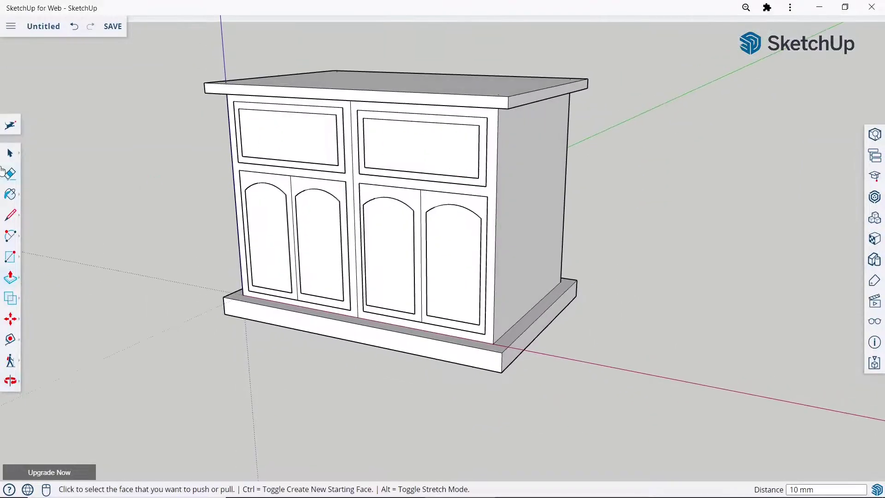
{"action": "left_click", "coordinate": [10, 154]}
Draw handle rectangles on the left and right drawer fronts.
{"action": "mouse_move", "coordinate": [189, 308]}
{"action": "middle_mouse_down"}
{"action": "mouse_move", "coordinate": [310, 333]}
{"action": "mouse_move", "coordinate": [267, 355]}
{"action": "middle_mouse_up"}
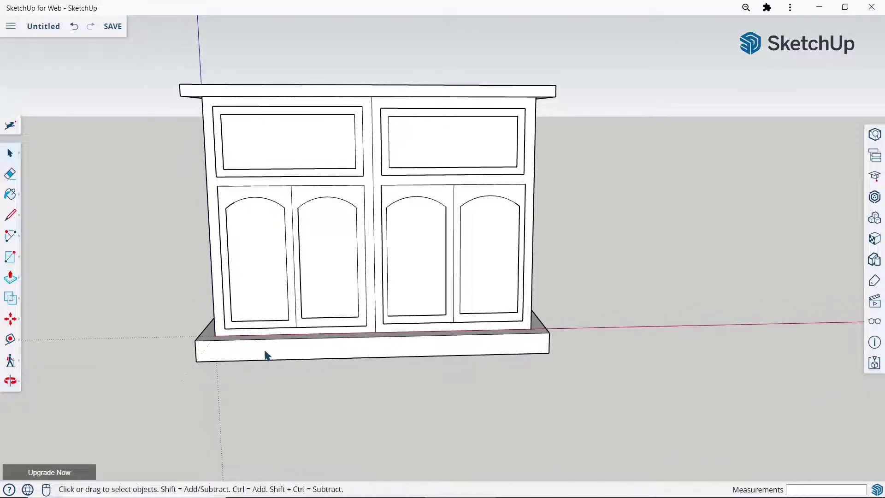
{"action": "left_click", "coordinate": [10, 256]}
{"action": "scroll", "coordinate": [323, 93], "scroll_direction": "up", "scroll_amount": 2}
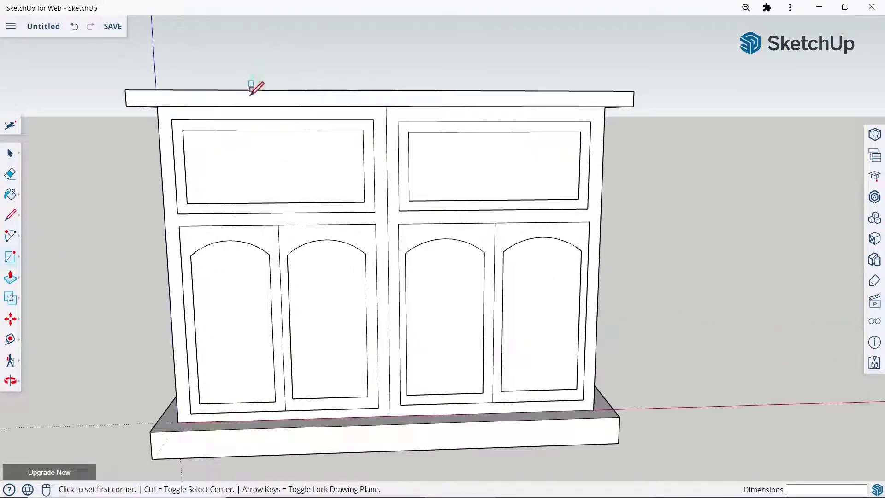
{"action": "left_click", "coordinate": [246, 164]}
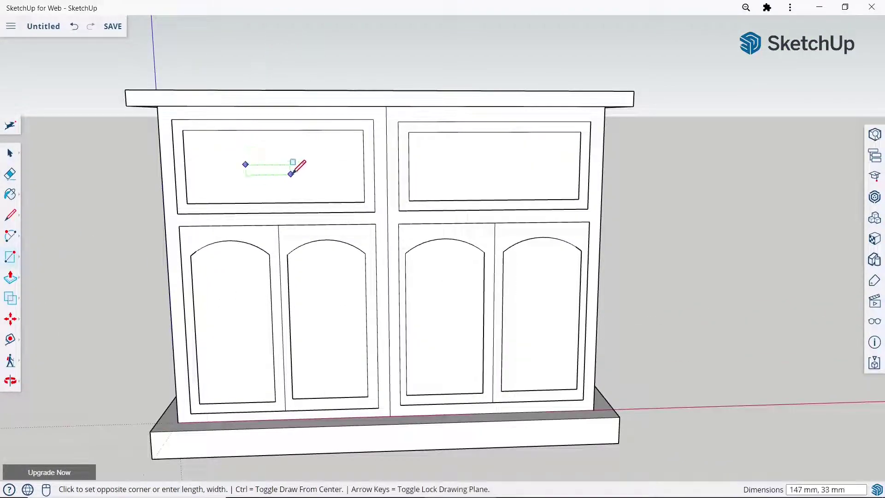
{"action": "left_click", "coordinate": [293, 174]}
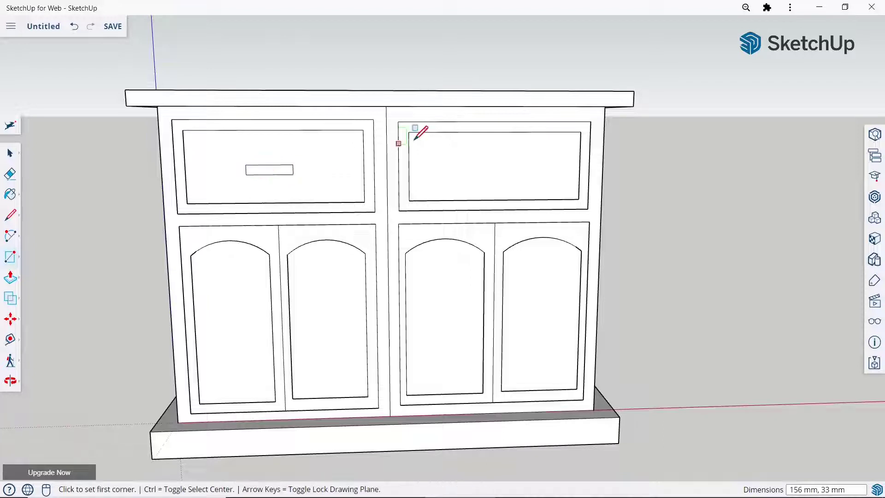
{"action": "left_click", "coordinate": [455, 162]}
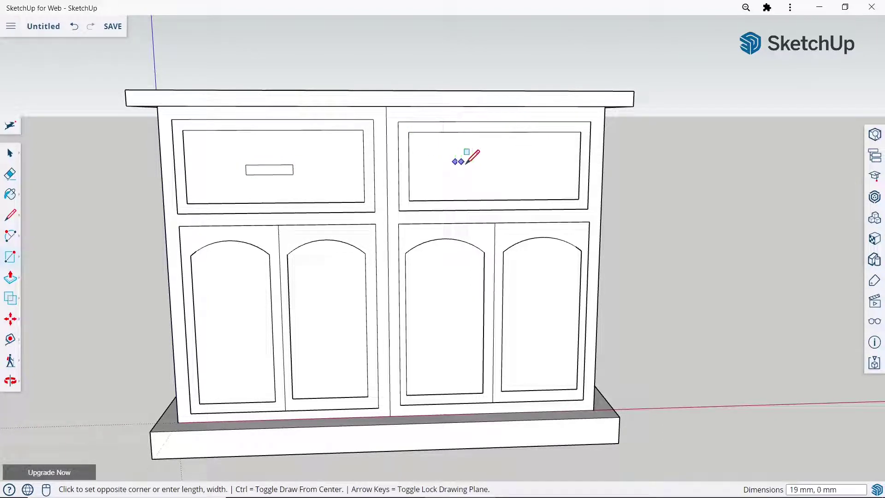
{"action": "left_click", "coordinate": [513, 170]}
Draw small upright handle rectangles near the inner edges of the four doors.
{"action": "scroll", "coordinate": [296, 233], "scroll_direction": "up", "scroll_amount": 3}
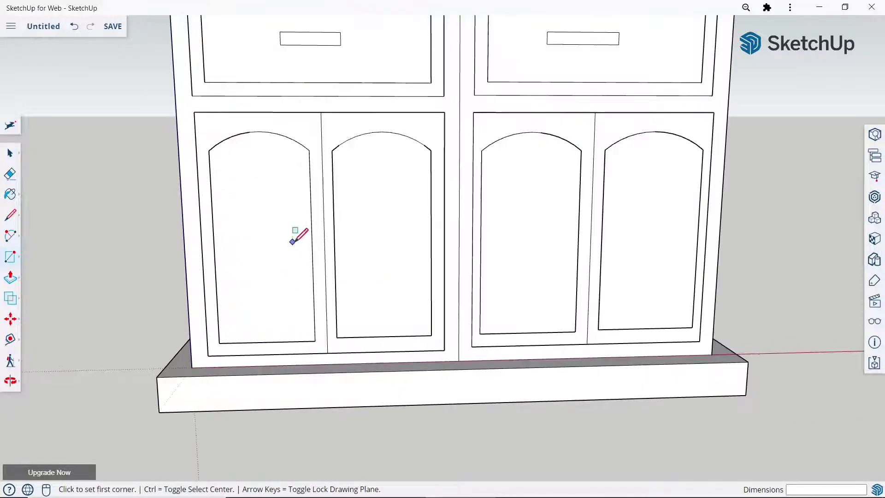
{"action": "scroll", "coordinate": [299, 194], "scroll_direction": "up", "scroll_amount": 2}
{"action": "left_click", "coordinate": [301, 212]}
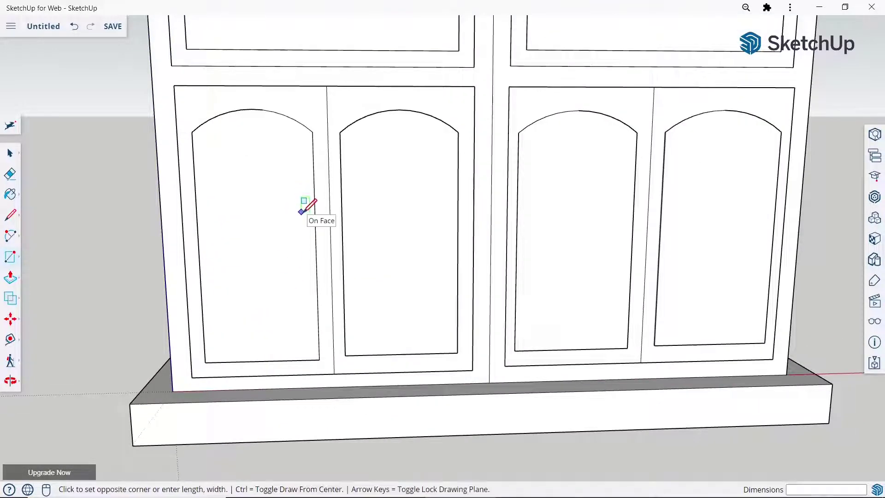
{"action": "left_click", "coordinate": [292, 250]}
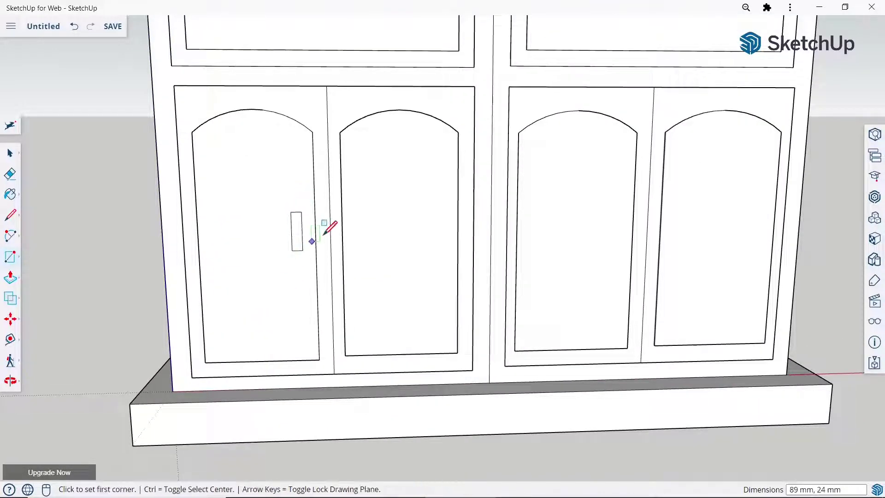
{"action": "left_click", "coordinate": [354, 207]}
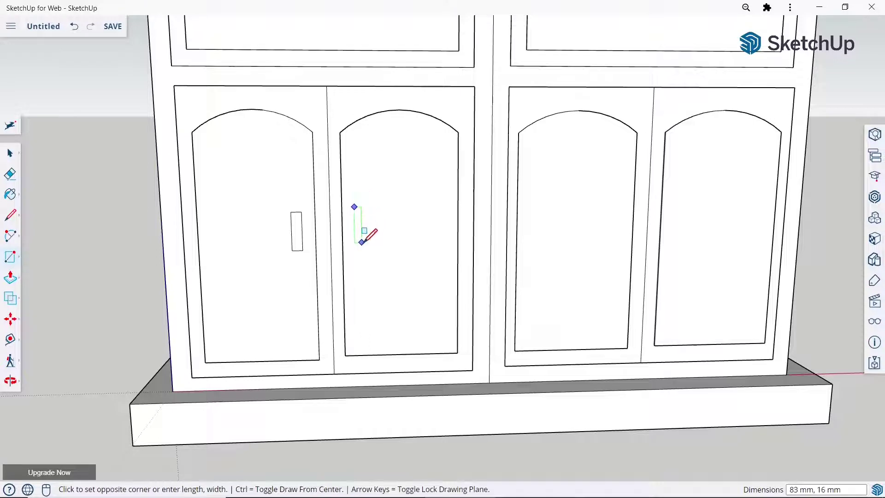
{"action": "left_click", "coordinate": [364, 246]}
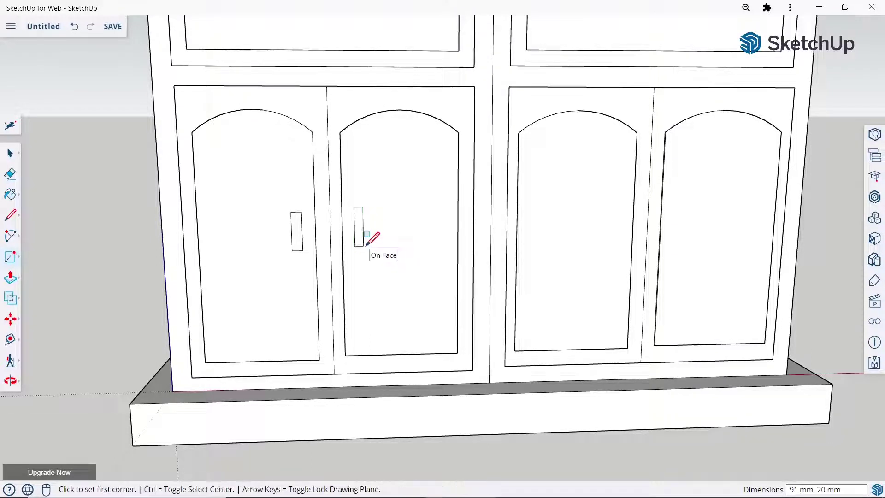
{"action": "left_click", "coordinate": [622, 203]}
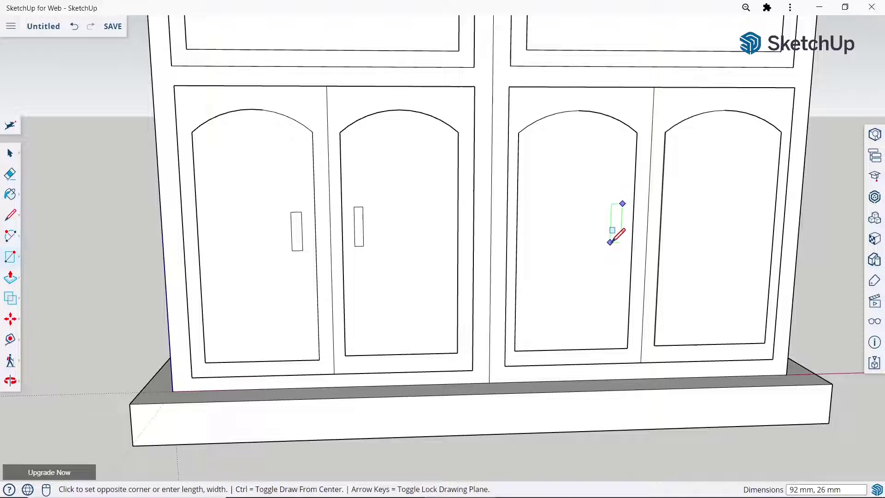
{"action": "left_click", "coordinate": [610, 243]}
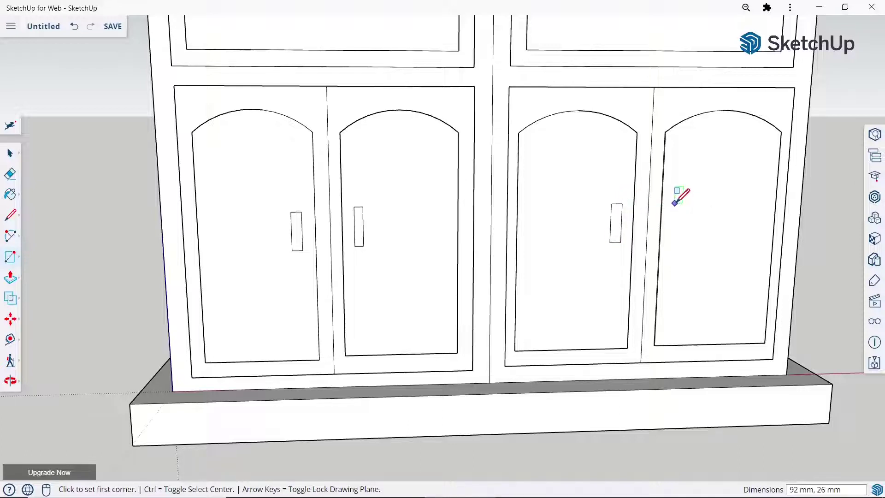
{"action": "left_click", "coordinate": [675, 203]}
{"action": "left_click", "coordinate": [682, 242]}
Extrude the four door handles 20 mm, redoing the third after an over-deep pull.
{"action": "scroll", "coordinate": [385, 144], "scroll_direction": "down", "scroll_amount": 5}
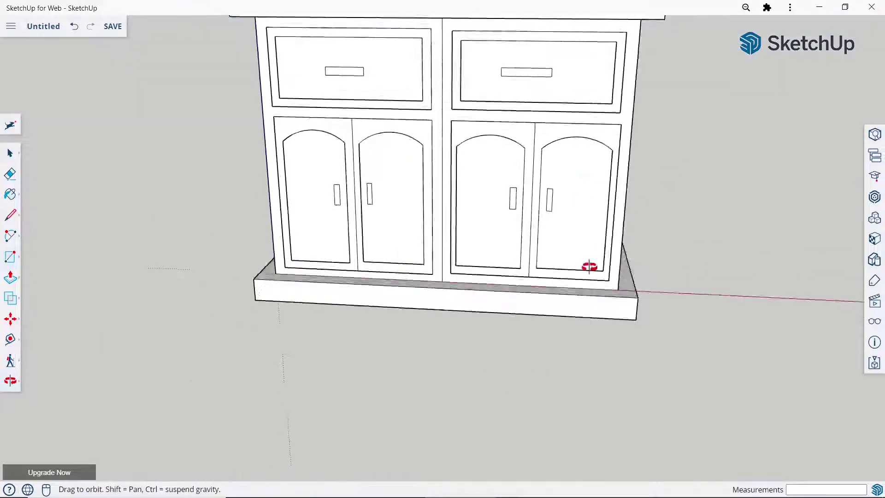
{"action": "middle_click_drag", "start_coordinate": [587, 263], "coordinate": [405, 282]}
{"action": "left_click", "coordinate": [10, 278]}
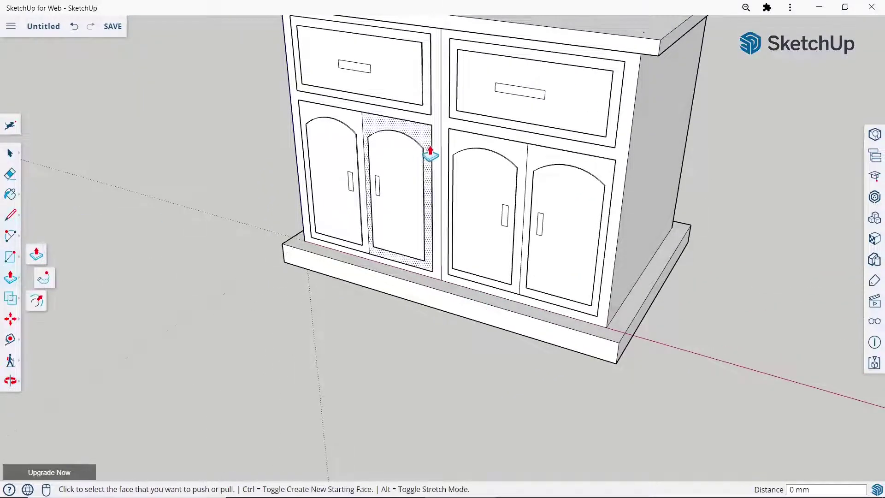
{"action": "scroll", "coordinate": [429, 152], "scroll_direction": "up", "scroll_amount": 3}
{"action": "left_click", "coordinate": [298, 205]}
{"action": "type", "text": "20"}
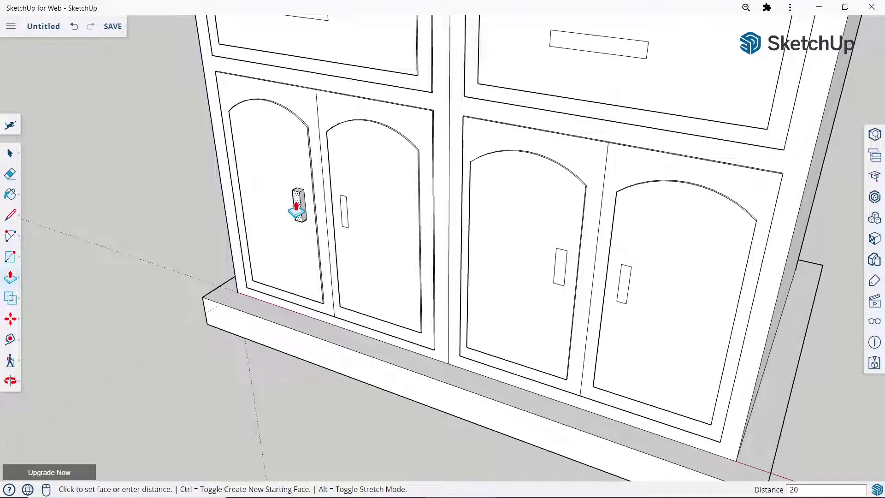
{"action": "left_click", "coordinate": [296, 208]}
{"action": "left_click", "coordinate": [343, 212]}
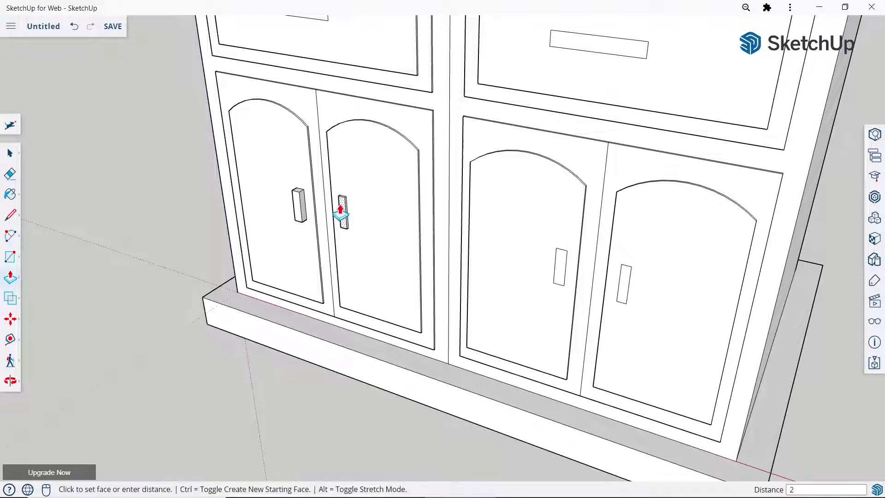
{"action": "type", "text": "0"}
{"action": "key", "text": "Return"}
{"action": "left_click", "coordinate": [560, 279]}
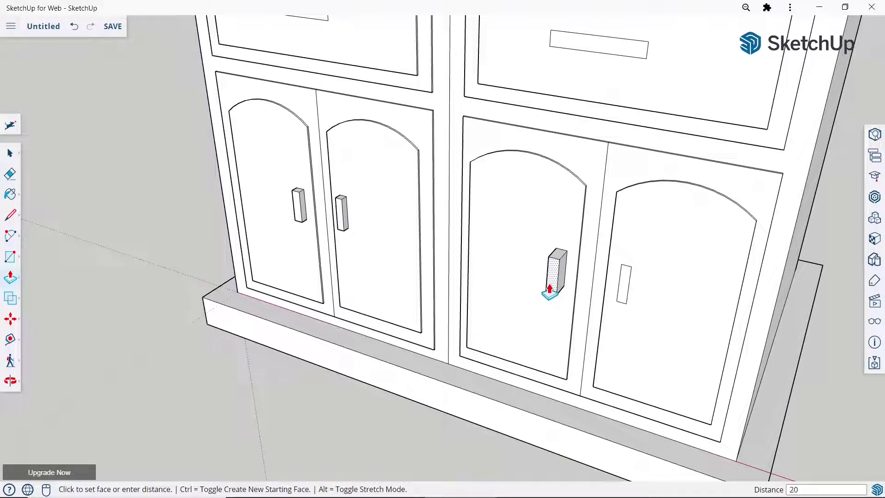
{"action": "type", "text": "0"}
{"action": "key", "text": "Return"}
{"action": "key", "text": "ctrl+z"}
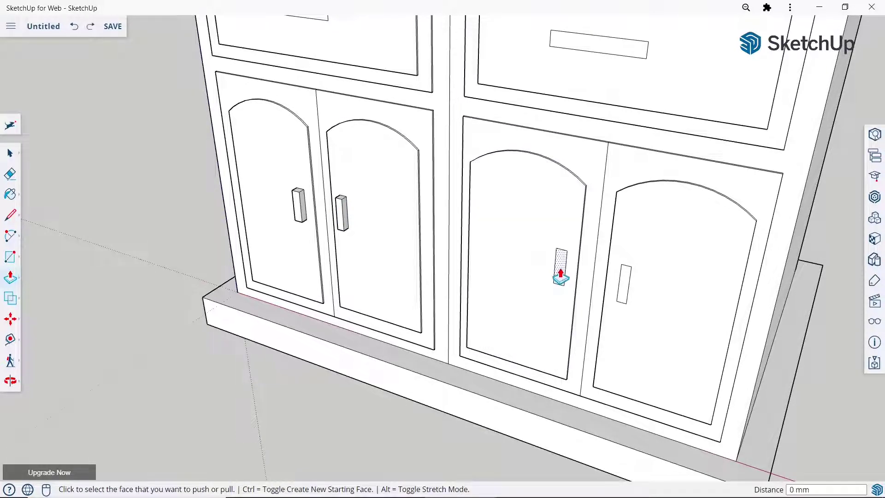
{"action": "left_click", "coordinate": [559, 277]}
{"action": "key", "text": "Return"}
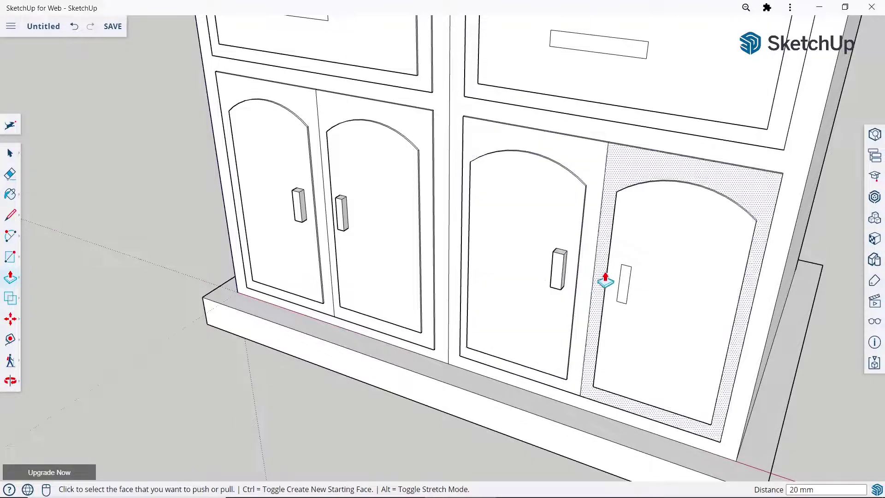
{"action": "left_click", "coordinate": [622, 287]}
{"action": "key", "text": "Return"}
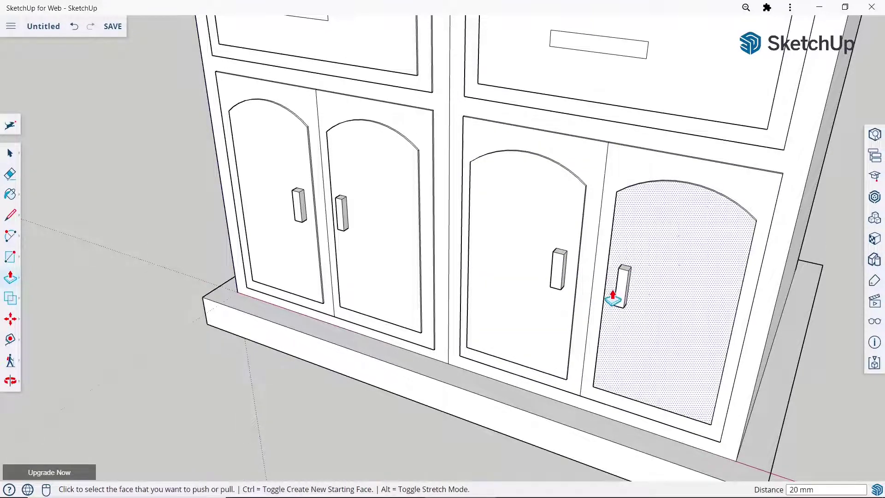
Extrude the left and right drawer handles 20 mm.
{"action": "scroll", "coordinate": [614, 281], "scroll_direction": "down", "scroll_amount": 5}
{"action": "scroll", "coordinate": [401, 111], "scroll_direction": "up", "scroll_amount": 5}
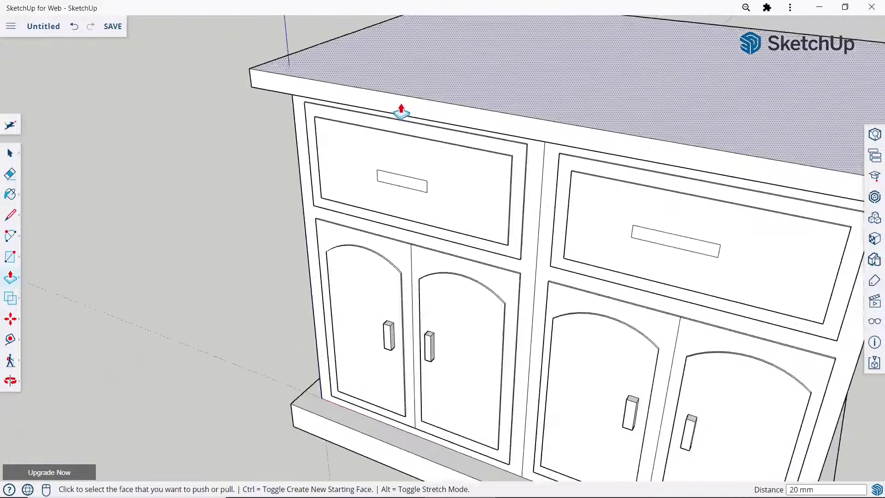
{"action": "left_click", "coordinate": [400, 186]}
{"action": "type", "text": "5"}
{"action": "key", "text": "Return"}
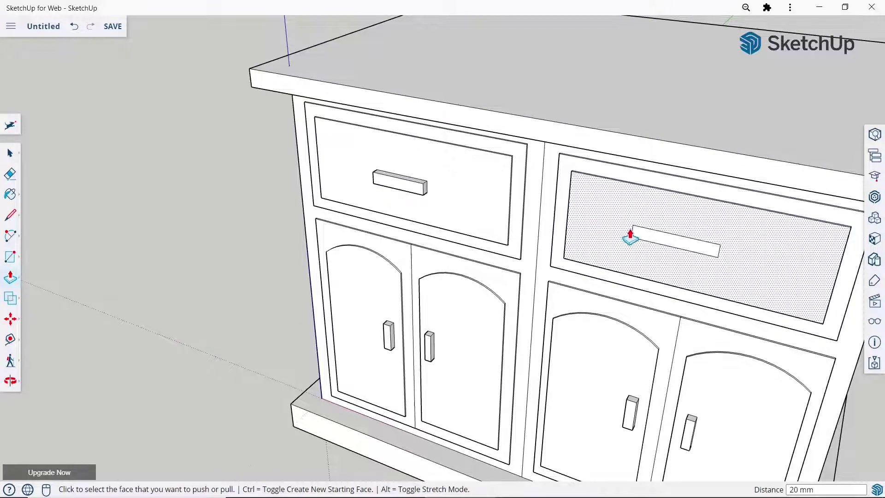
{"action": "left_click", "coordinate": [629, 234]}
{"action": "key", "text": "Return"}
{"action": "scroll", "coordinate": [415, 143], "scroll_direction": "down", "scroll_amount": 5}
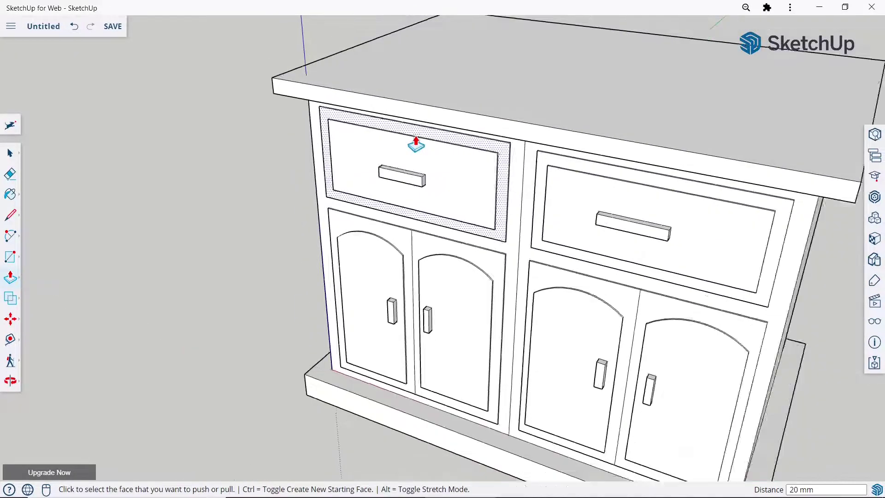
{"action": "scroll", "coordinate": [513, 248], "scroll_direction": "down", "scroll_amount": 3}
{"action": "scroll", "coordinate": [518, 189], "scroll_direction": "down", "scroll_amount": 3}
{"action": "scroll", "coordinate": [518, 190], "scroll_direction": "up", "scroll_amount": 3}
{"action": "middle_click_drag", "start_coordinate": [518, 189], "coordinate": [459, 243]}
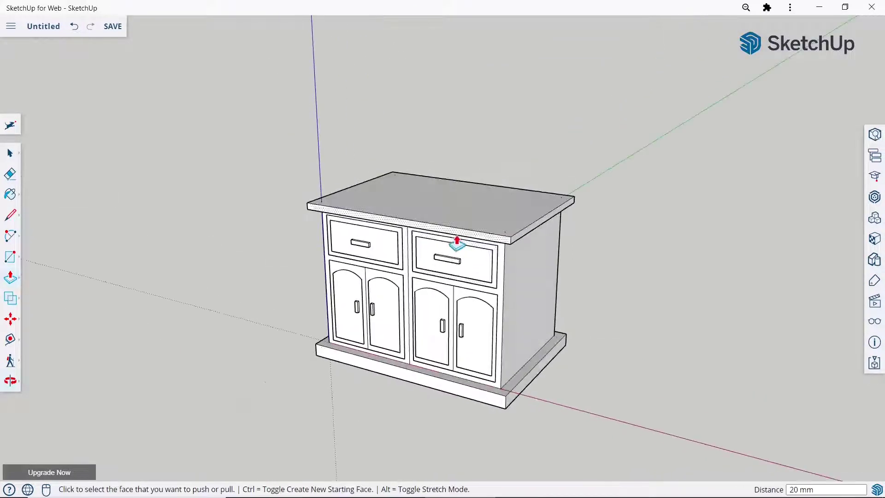
{"action": "key", "text": "space"}
{"action": "mouse_move", "coordinate": [148, 119]}
{"action": "middle_mouse_down"}
{"action": "mouse_move", "coordinate": [269, 97]}
{"action": "mouse_move", "coordinate": [377, 244]}
{"action": "middle_mouse_up"}
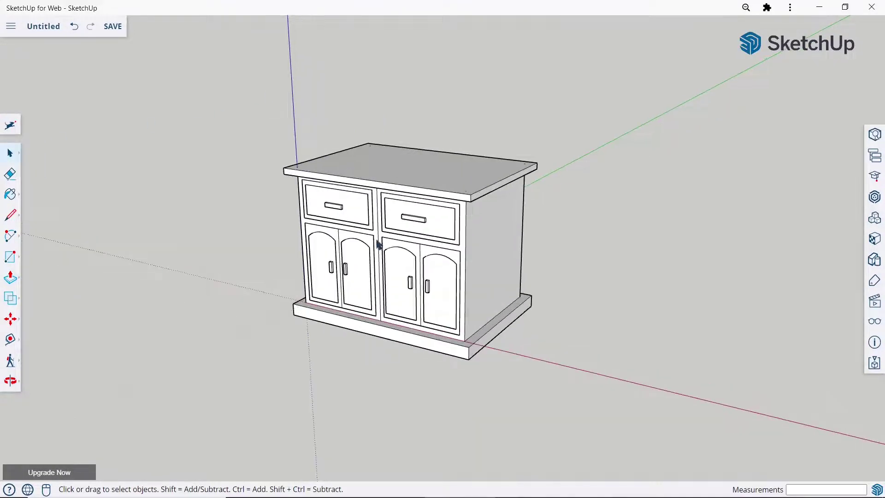
{"action": "mouse_move", "coordinate": [195, 183]}
{"action": "middle_mouse_down"}
{"action": "mouse_move", "coordinate": [231, 239]}
{"action": "mouse_move", "coordinate": [403, 57]}
{"action": "middle_mouse_up"}
Draw 900 × 400 rectangles from the back-left and back-right corners of the cabinet top.
{"action": "left_click", "coordinate": [14, 262]}
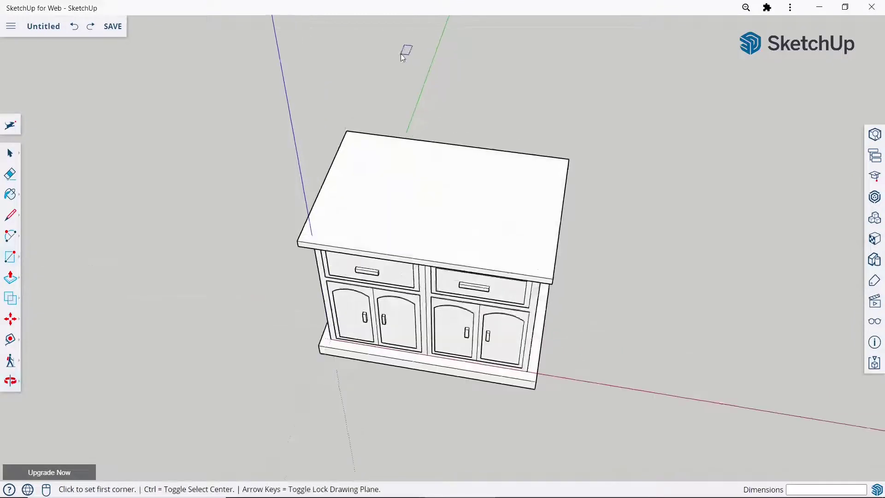
{"action": "scroll", "coordinate": [403, 57], "scroll_direction": "up", "scroll_amount": 1}
{"action": "left_click", "coordinate": [340, 140]}
{"action": "type", "text": "900,400"}
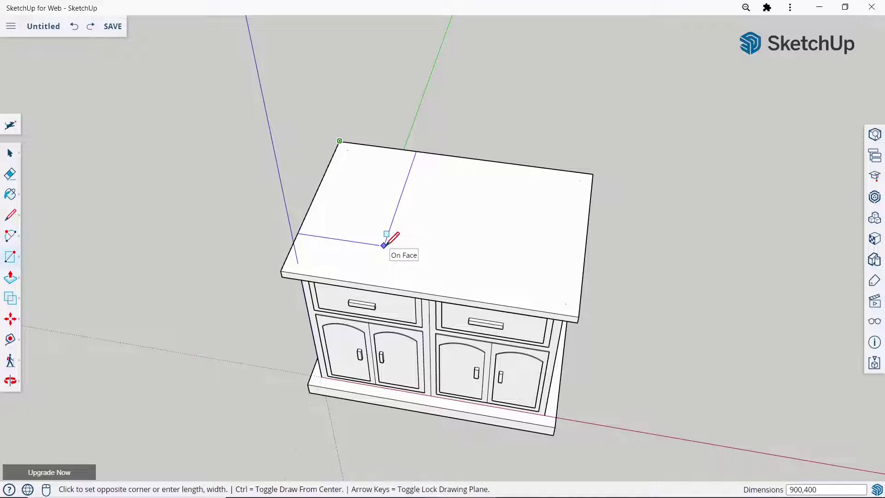
{"action": "left_click", "coordinate": [363, 249]}
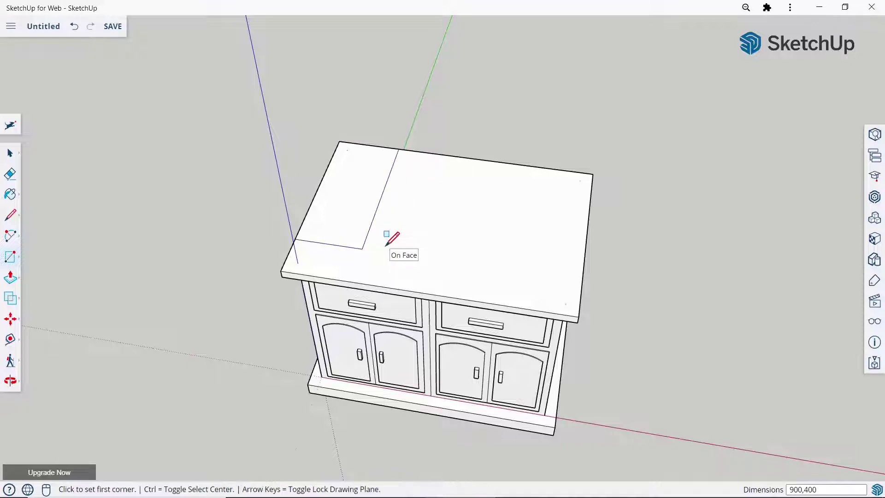
{"action": "left_click", "coordinate": [594, 174]}
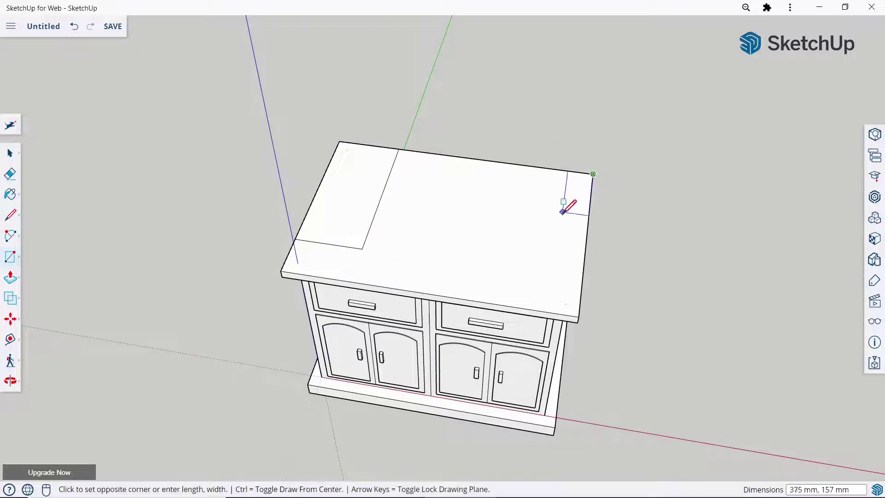
{"action": "type", "text": ",400"}
{"action": "left_click", "coordinate": [537, 241]}
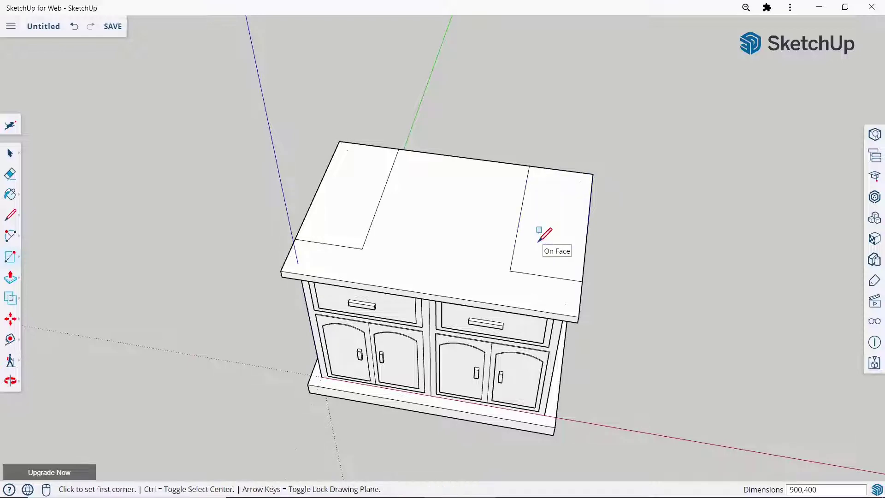
{"action": "scroll", "coordinate": [470, 237], "scroll_direction": "down", "scroll_amount": 3}
{"action": "mouse_move", "coordinate": [358, 247]}
{"action": "middle_mouse_down"}
{"action": "mouse_move", "coordinate": [408, 148]}
{"action": "mouse_move", "coordinate": [504, 262]}
{"action": "mouse_move", "coordinate": [467, 206]}
{"action": "middle_mouse_up"}
{"action": "left_click", "coordinate": [10, 277]}
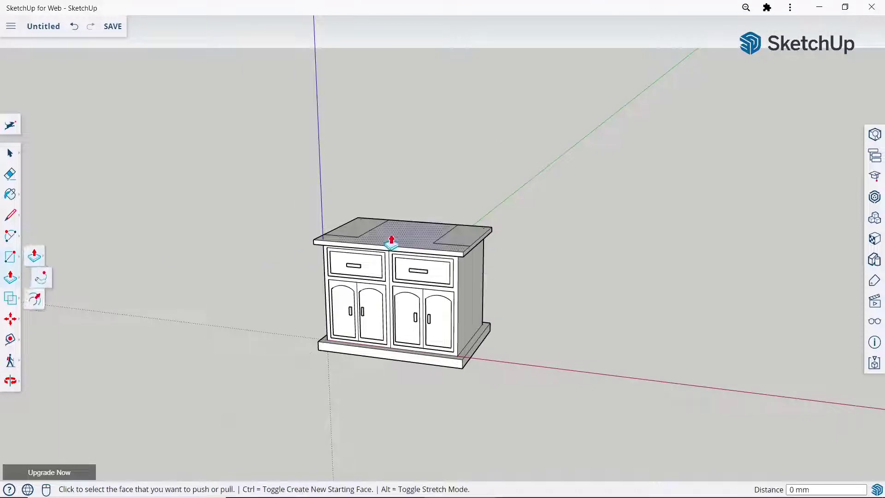
{"action": "left_click", "coordinate": [361, 229]}
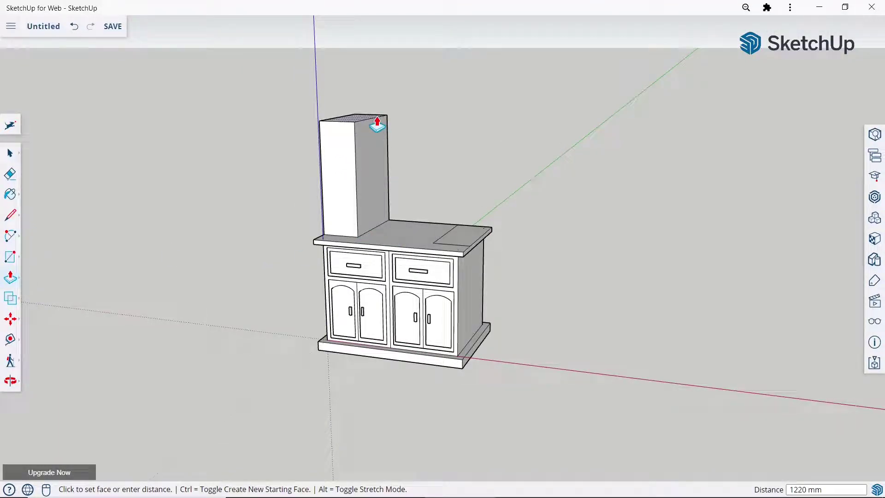
{"action": "type", "text": "0"}
{"action": "key", "text": "Return"}
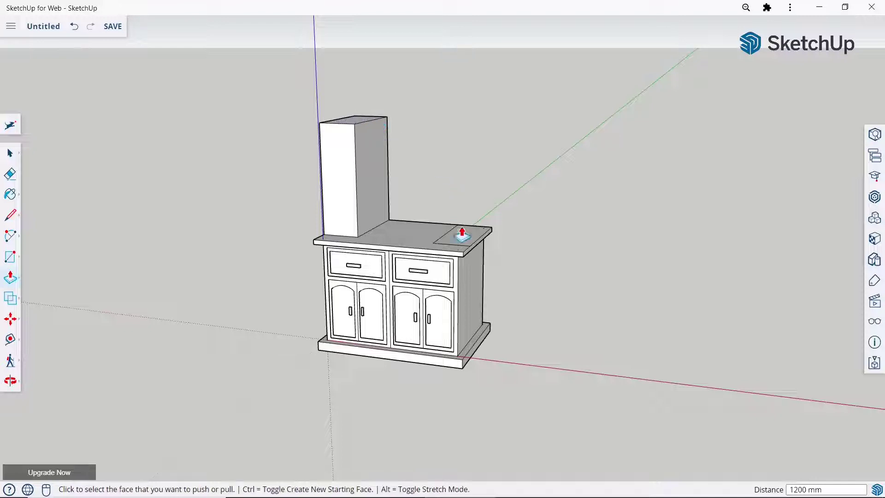
{"action": "left_click", "coordinate": [461, 232]}
{"action": "left_click", "coordinate": [364, 134]}
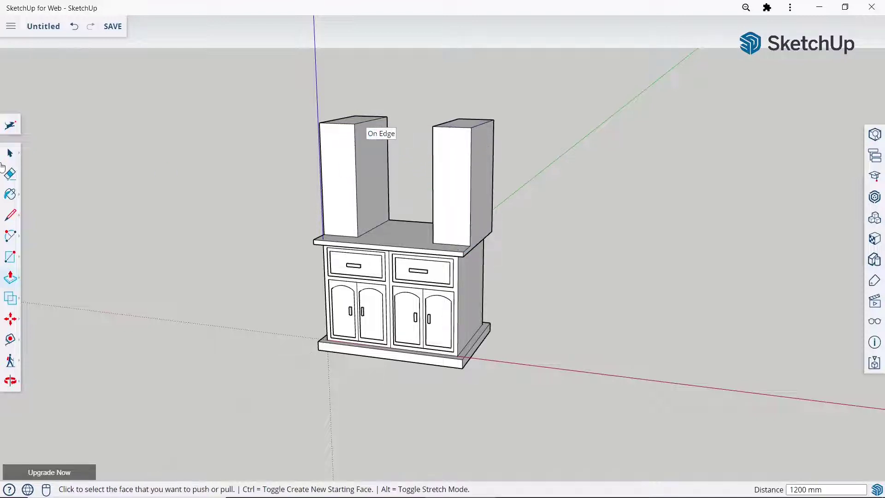
{"action": "key", "text": "ctrl+z"}
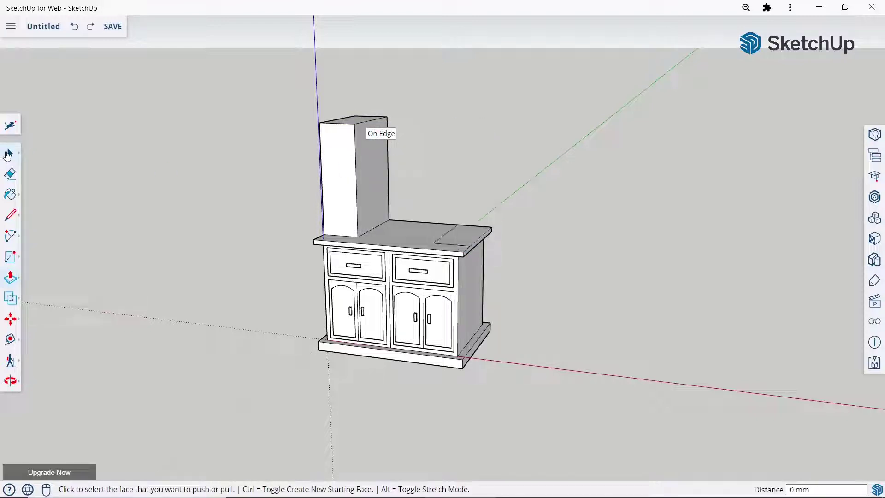
{"action": "key", "text": "ctrl+z"}
{"action": "left_click", "coordinate": [361, 227]}
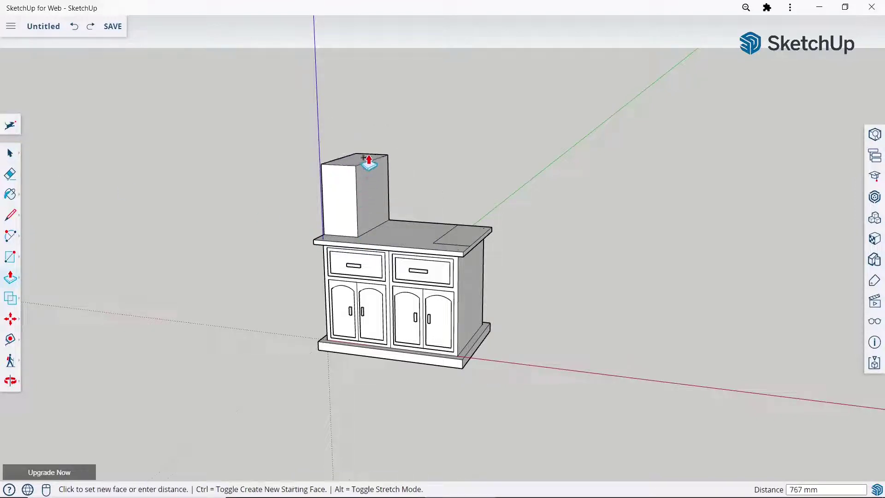
{"action": "type", "text": "1200"}
{"action": "key", "text": "Return"}
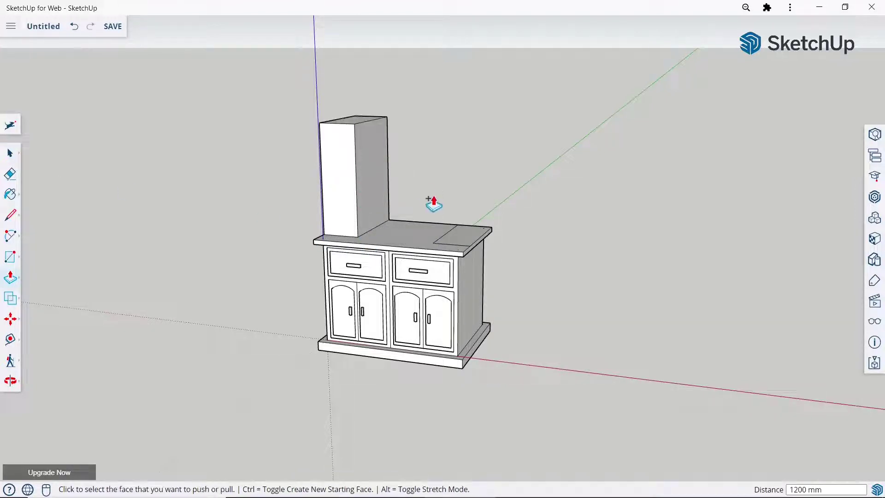
{"action": "left_click", "coordinate": [450, 240]}
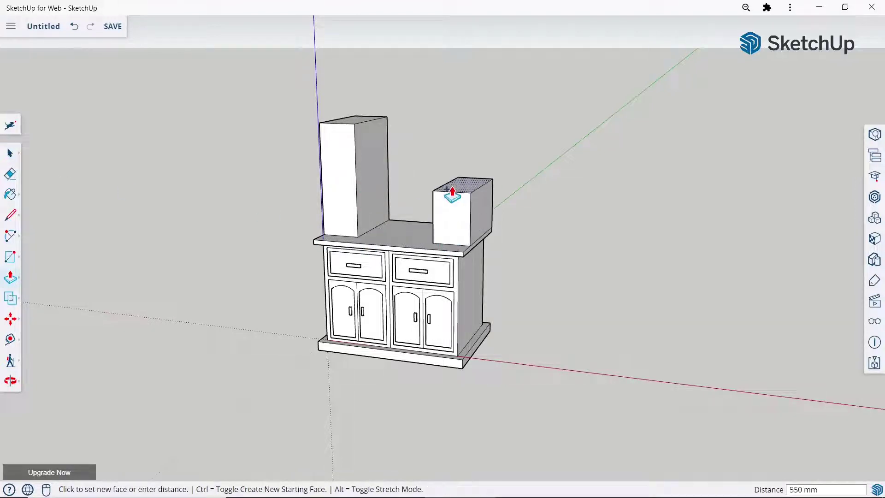
{"action": "left_click", "coordinate": [383, 124]}
{"action": "left_click", "coordinate": [10, 153]}
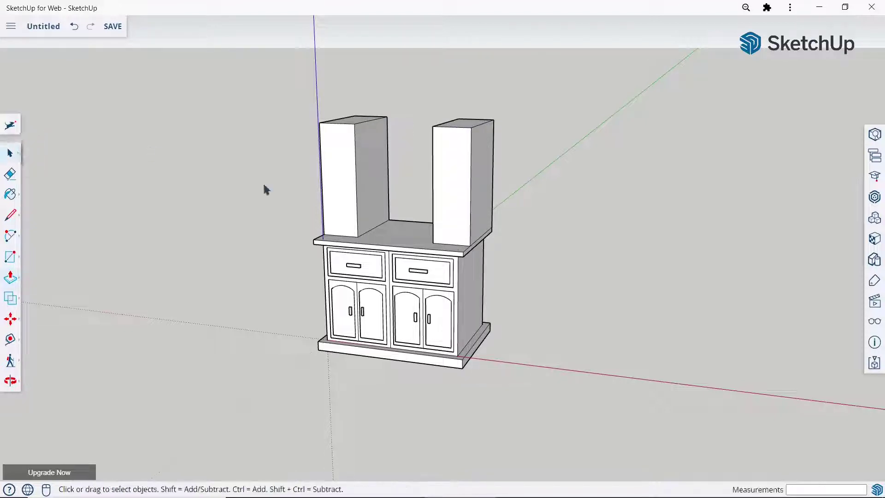
{"action": "middle_click_drag", "start_coordinate": [276, 194], "coordinate": [372, 256]}
{"action": "scroll", "coordinate": [503, 124], "scroll_direction": "up", "scroll_amount": 2}
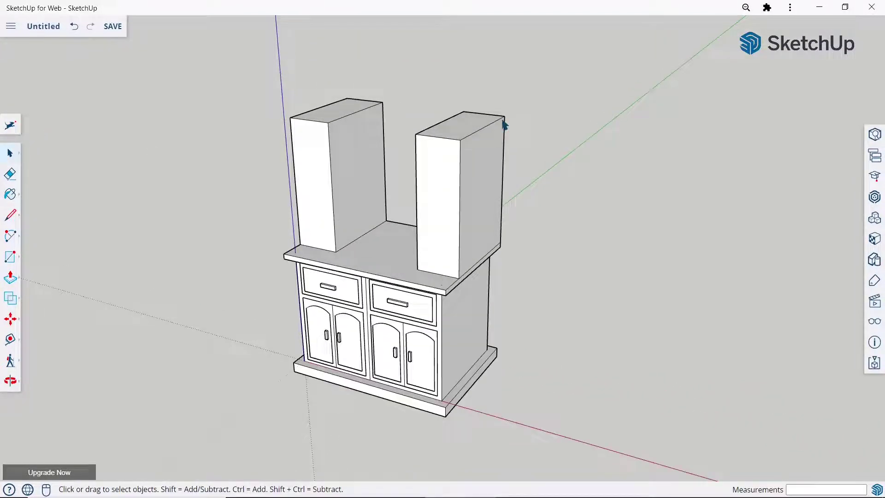
{"action": "mouse_move", "coordinate": [326, 320]}
{"action": "middle_mouse_down"}
{"action": "mouse_move", "coordinate": [405, 263]}
{"action": "mouse_move", "coordinate": [502, 281]}
{"action": "middle_mouse_up"}
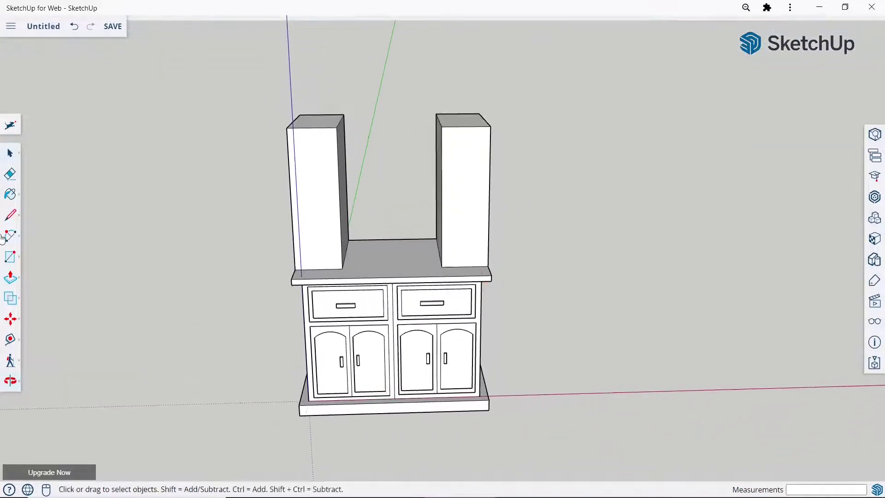
Draw a rectangle on the back spanning between the tops of the two tall blocks.
{"action": "left_click", "coordinate": [9, 258]}
{"action": "scroll", "coordinate": [501, 121], "scroll_direction": "up", "scroll_amount": 2}
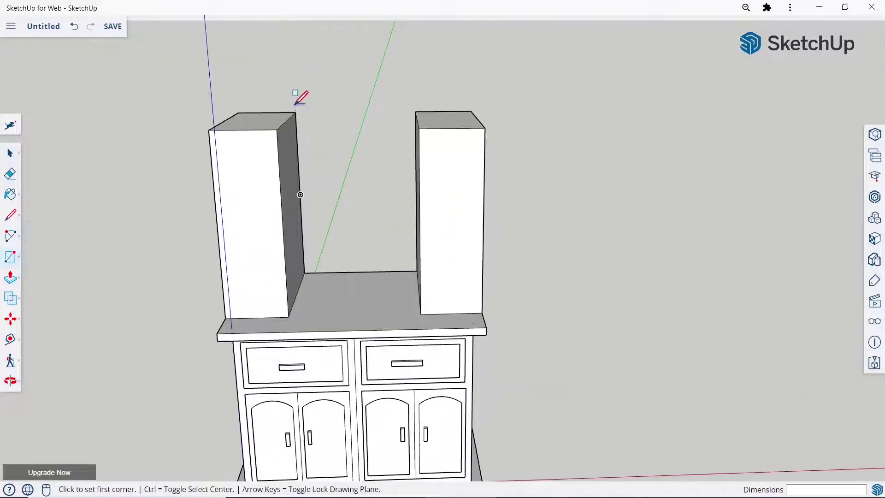
{"action": "middle_click_drag", "start_coordinate": [443, 228], "coordinate": [451, 237]}
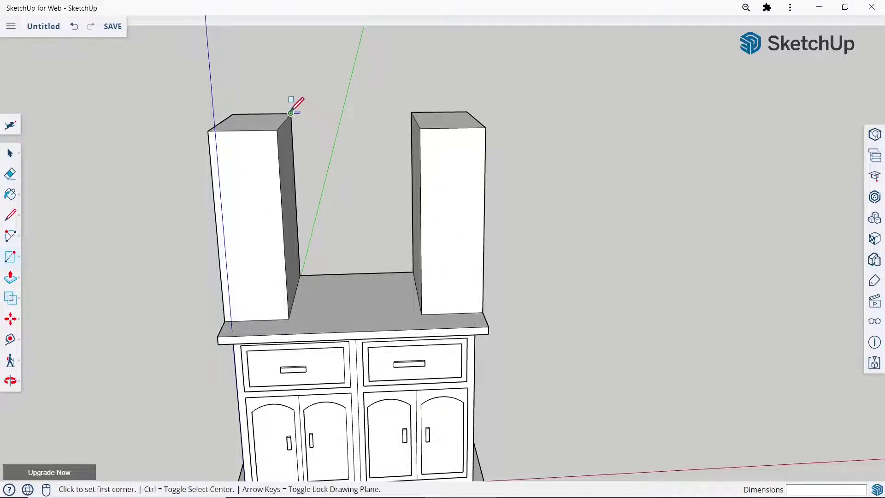
{"action": "left_click", "coordinate": [291, 113]}
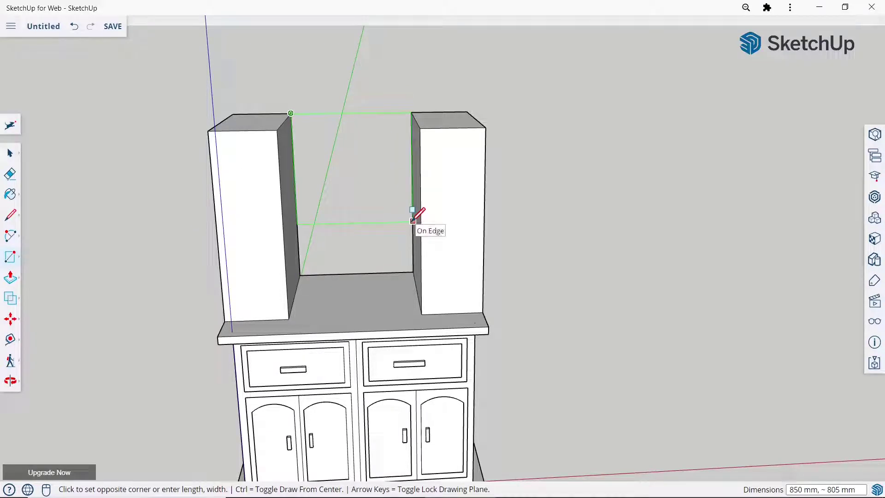
{"action": "left_click", "coordinate": [413, 221]}
{"action": "middle_click_drag", "start_coordinate": [396, 225], "coordinate": [355, 230]}
Pull the bridging face forward flush with the blocks' front faces.
{"action": "left_click", "coordinate": [10, 153]}
{"action": "left_click", "coordinate": [378, 268]}
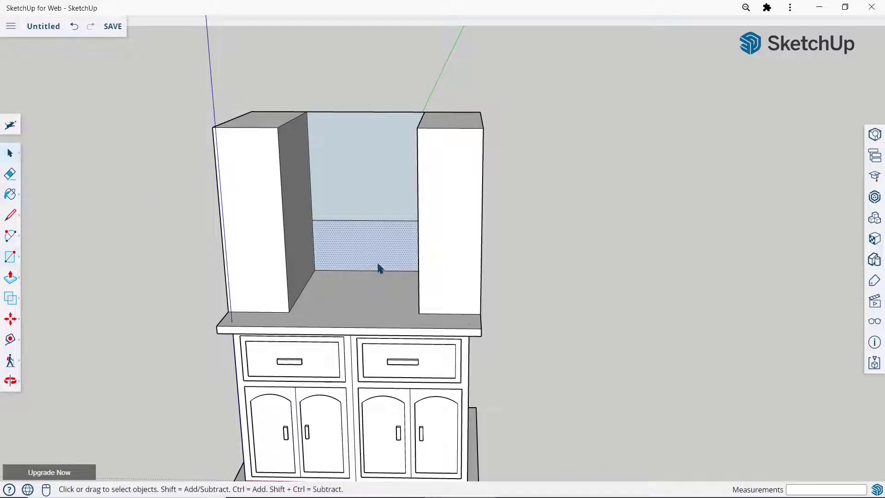
{"action": "middle_click_drag", "start_coordinate": [431, 216], "coordinate": [278, 296]}
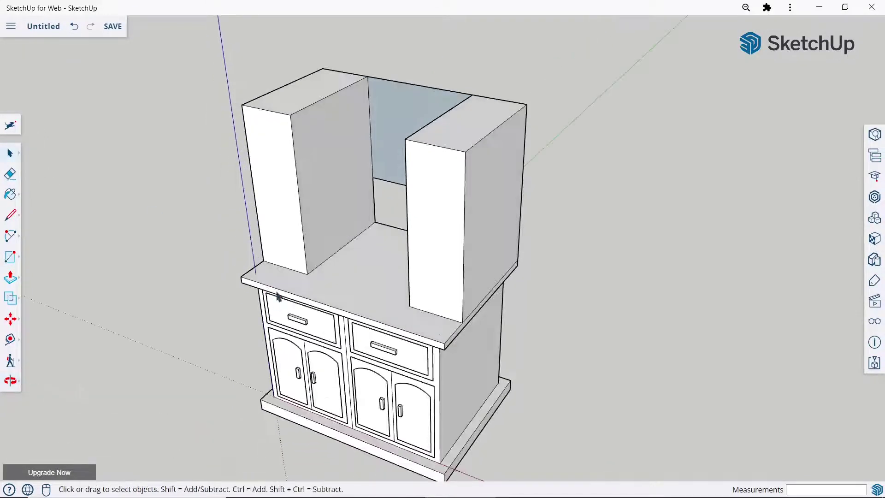
{"action": "left_click", "coordinate": [11, 279]}
{"action": "left_click", "coordinate": [359, 159]}
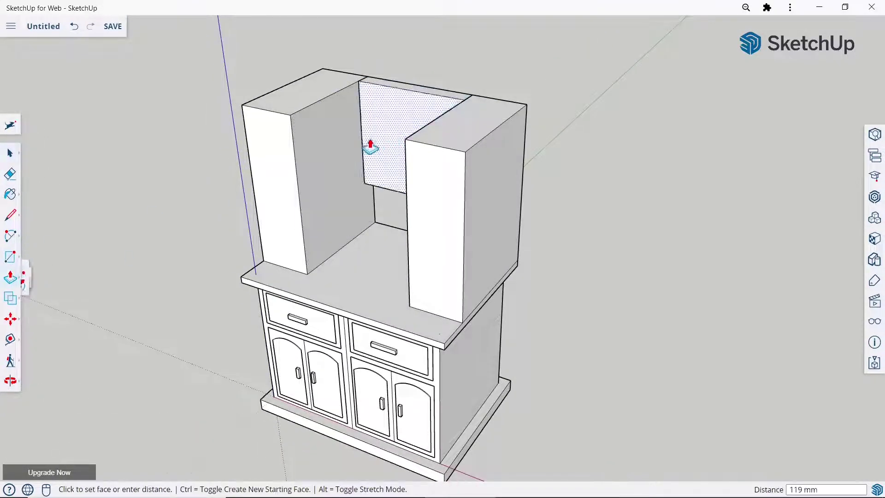
{"action": "left_click", "coordinate": [290, 115]}
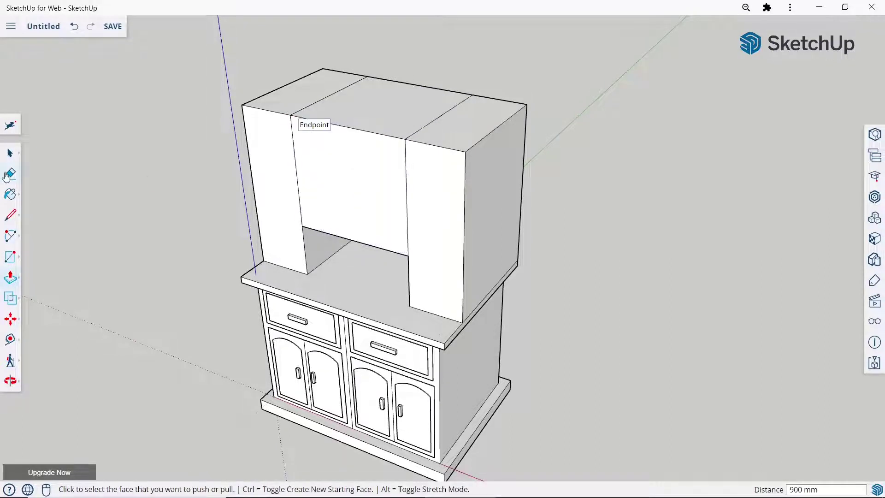
{"action": "left_click", "coordinate": [11, 153]}
{"action": "scroll", "coordinate": [428, 144], "scroll_direction": "down", "scroll_amount": 3}
{"action": "middle_click_drag", "start_coordinate": [428, 143], "coordinate": [409, 187]}
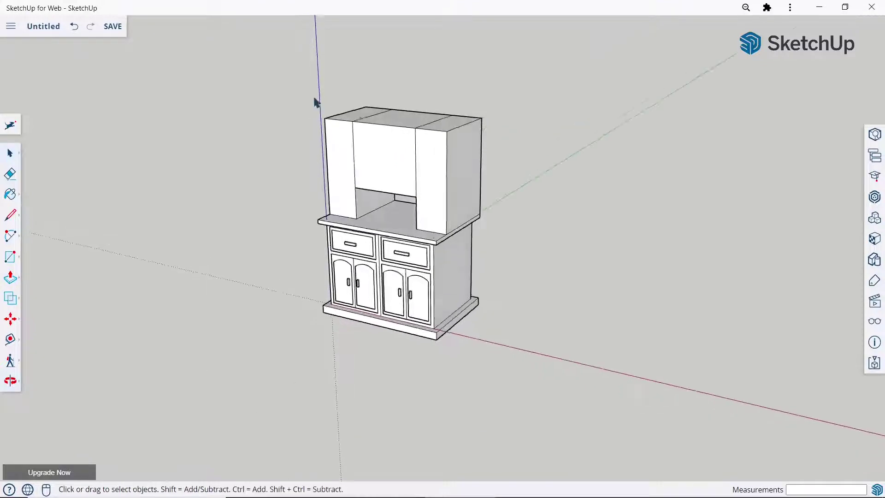
{"action": "scroll", "coordinate": [555, 124], "scroll_direction": "up", "scroll_amount": 1}
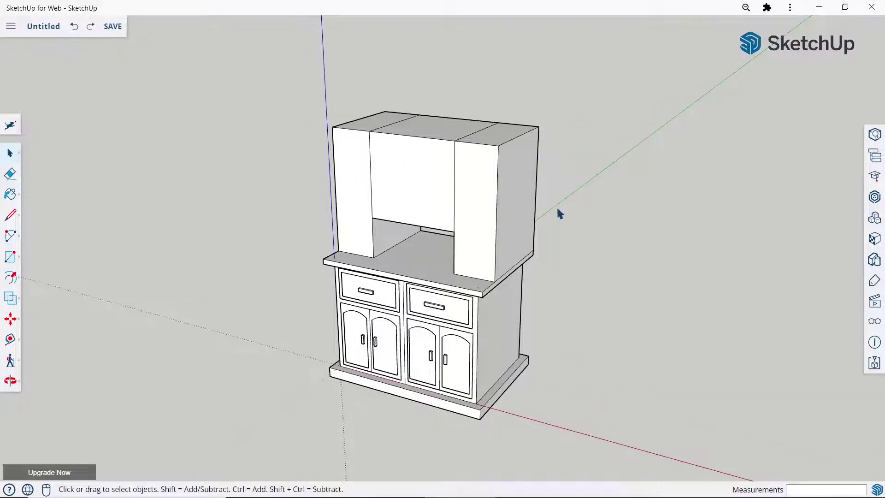
{"action": "left_click", "coordinate": [10, 214]}
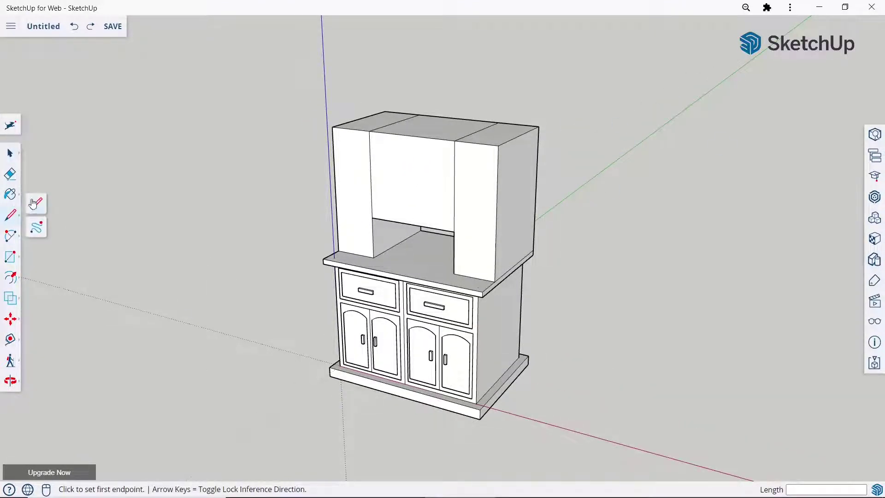
Draw a horizontal line across the lower front of each side block.
{"action": "mouse_move", "coordinate": [484, 231]}
{"action": "middle_mouse_down"}
{"action": "mouse_move", "coordinate": [537, 217]}
{"action": "mouse_move", "coordinate": [367, 216]}
{"action": "mouse_move", "coordinate": [325, 263]}
{"action": "mouse_move", "coordinate": [381, 215]}
{"action": "middle_mouse_up"}
{"action": "scroll", "coordinate": [367, 216], "scroll_direction": "up", "scroll_amount": 2}
{"action": "left_click", "coordinate": [381, 215]}
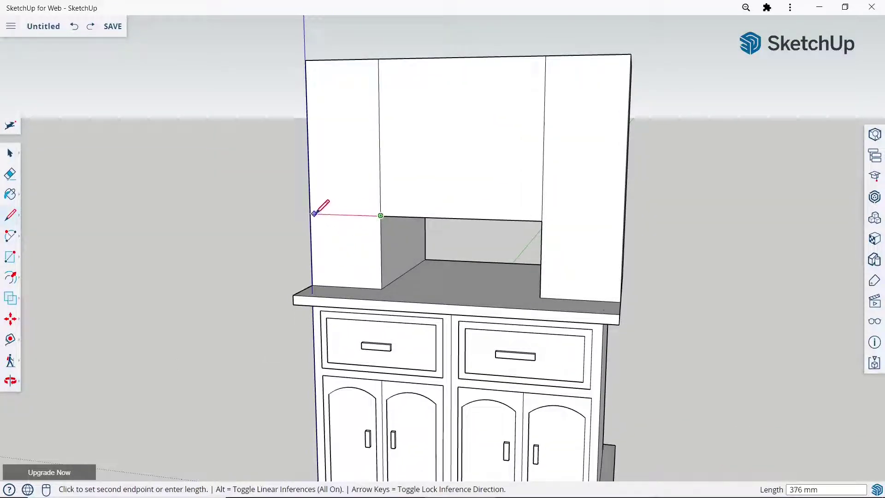
{"action": "left_click", "coordinate": [310, 213]}
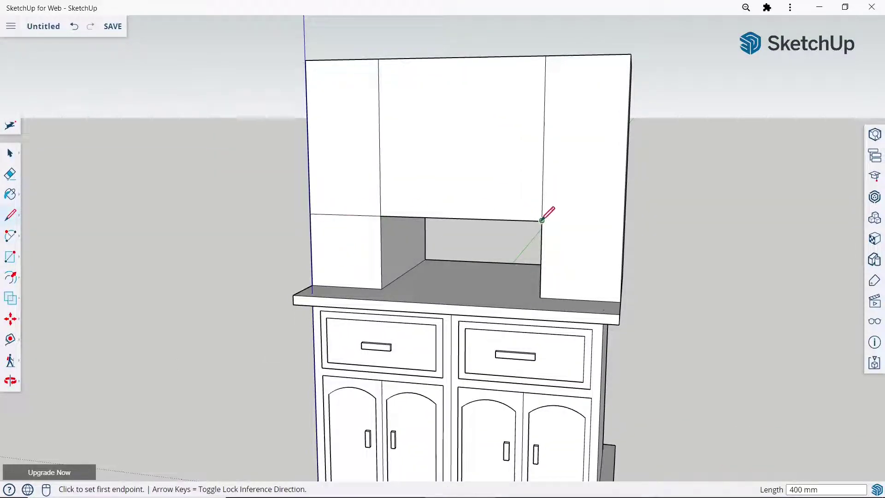
{"action": "left_click", "coordinate": [542, 221]}
{"action": "left_click", "coordinate": [624, 223]}
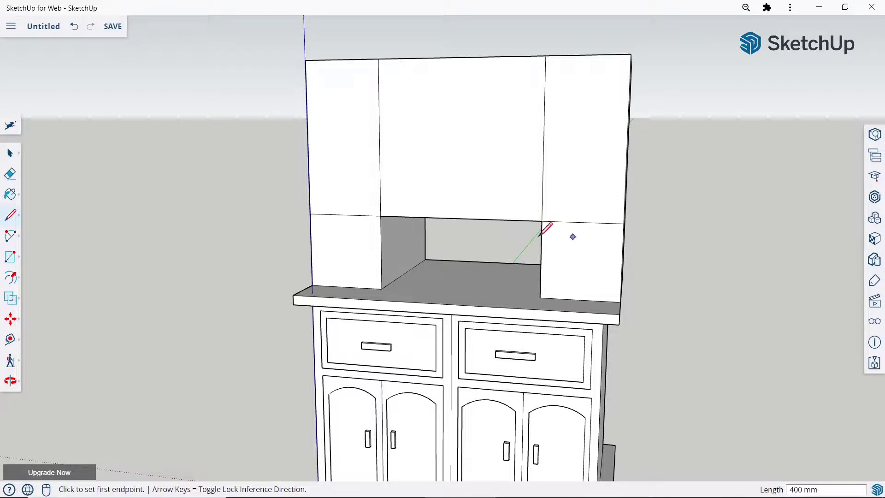
Offset both lower squares inward to give each an inset border.
{"action": "left_click", "coordinate": [10, 277]}
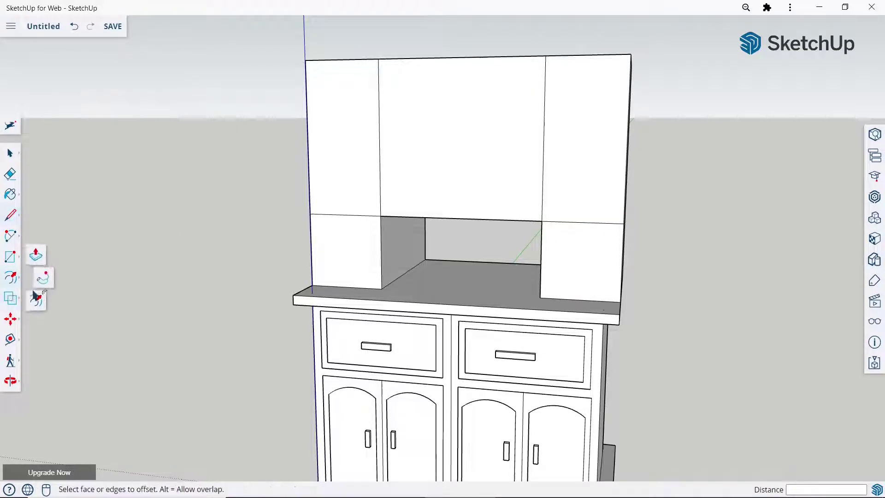
{"action": "left_click", "coordinate": [353, 256]}
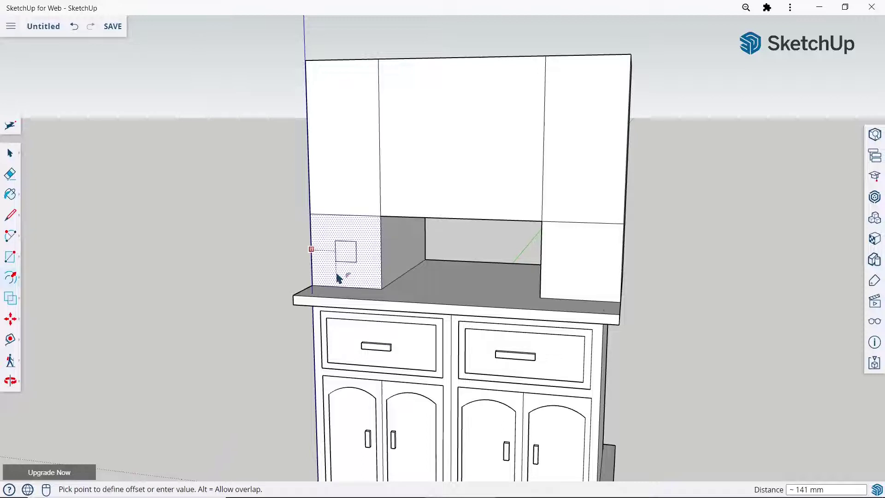
{"action": "left_click", "coordinate": [338, 277]}
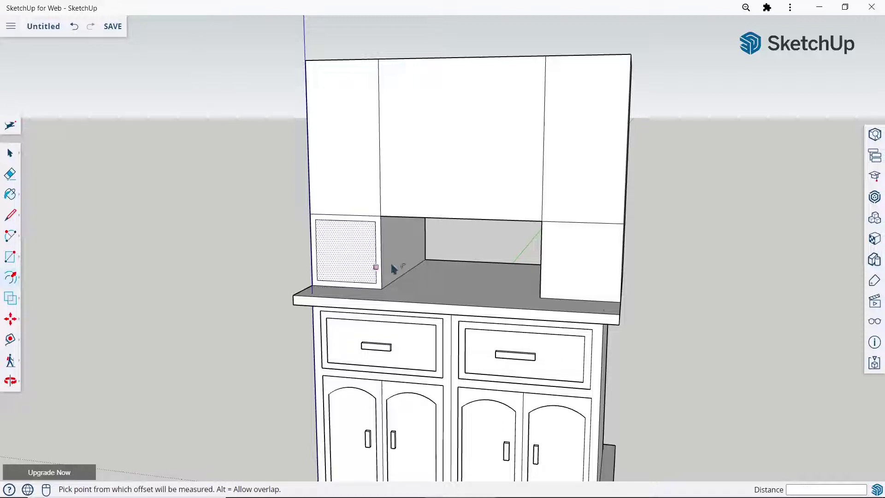
{"action": "left_click", "coordinate": [613, 252]}
{"action": "left_click", "coordinate": [601, 265]}
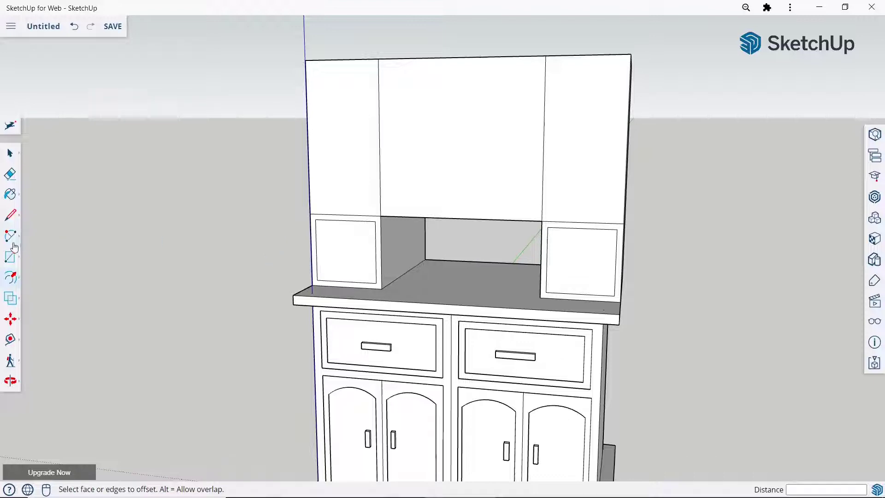
{"action": "left_click", "coordinate": [12, 260]}
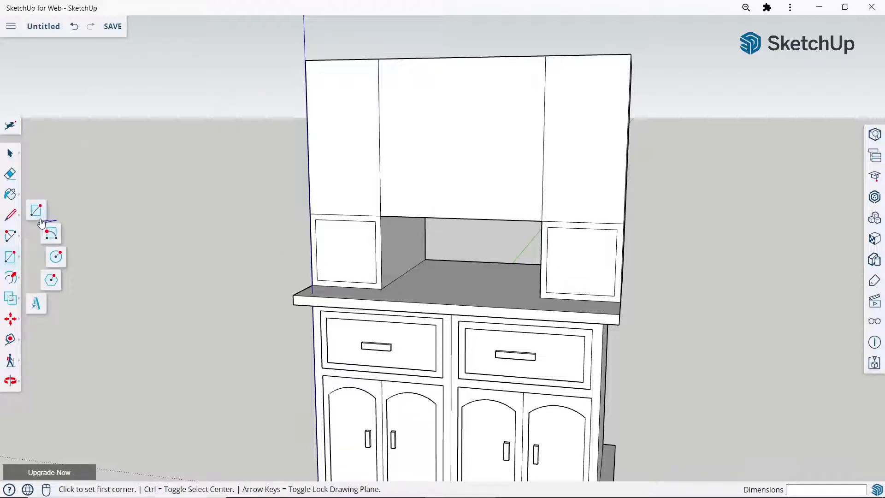
Draw handle rectangles on the left and right small hutch drawers.
{"action": "mouse_move", "coordinate": [400, 263]}
{"action": "middle_mouse_down"}
{"action": "mouse_move", "coordinate": [425, 266]}
{"action": "mouse_move", "coordinate": [381, 259]}
{"action": "middle_mouse_up"}
{"action": "scroll", "coordinate": [364, 249], "scroll_direction": "up", "scroll_amount": 3}
{"action": "scroll", "coordinate": [342, 237], "scroll_direction": "up", "scroll_amount": 1}
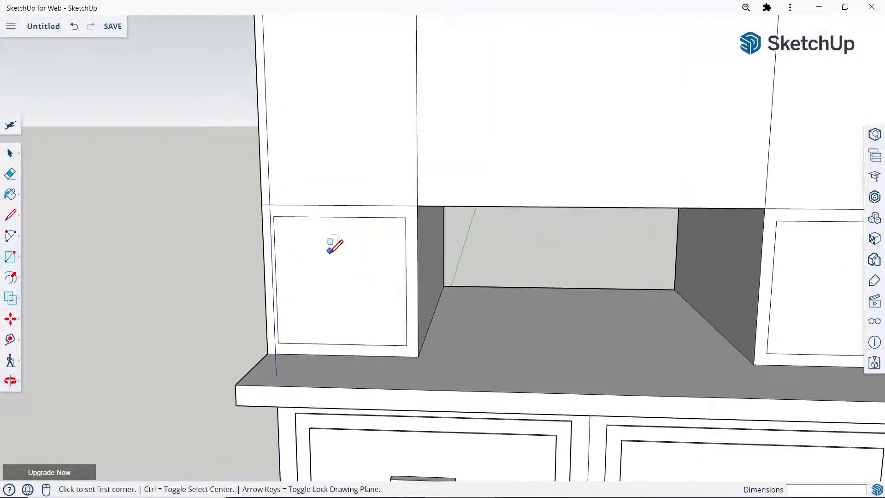
{"action": "left_click", "coordinate": [314, 271]}
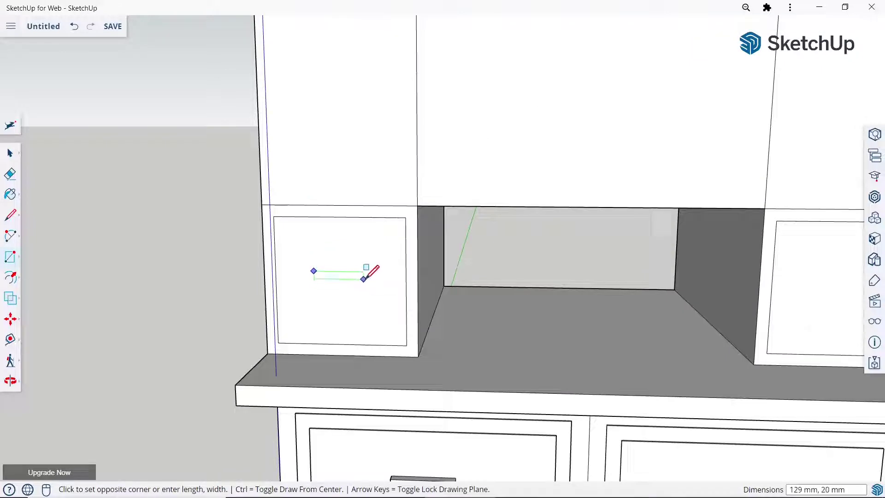
{"action": "left_click", "coordinate": [364, 279]}
{"action": "middle_click_drag", "start_coordinate": [220, 194], "coordinate": [693, 249]}
{"action": "scroll", "coordinate": [693, 249], "scroll_direction": "down", "scroll_amount": 3}
{"action": "scroll", "coordinate": [576, 249], "scroll_direction": "up", "scroll_amount": 4}
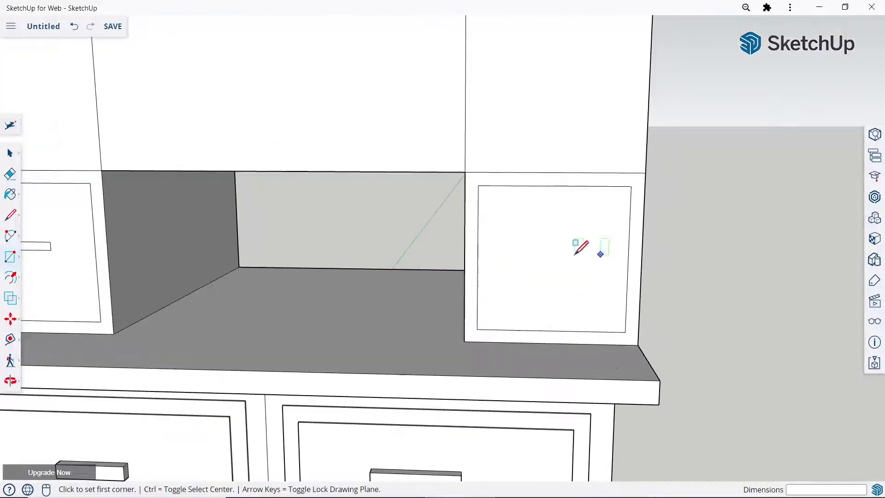
{"action": "left_click", "coordinate": [522, 249]}
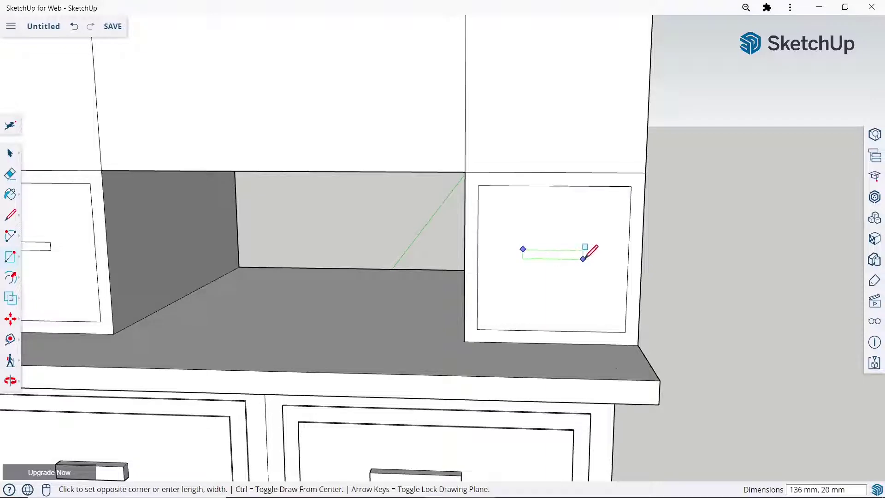
{"action": "left_click", "coordinate": [582, 256]}
{"action": "scroll", "coordinate": [582, 256], "scroll_direction": "down", "scroll_amount": 3}
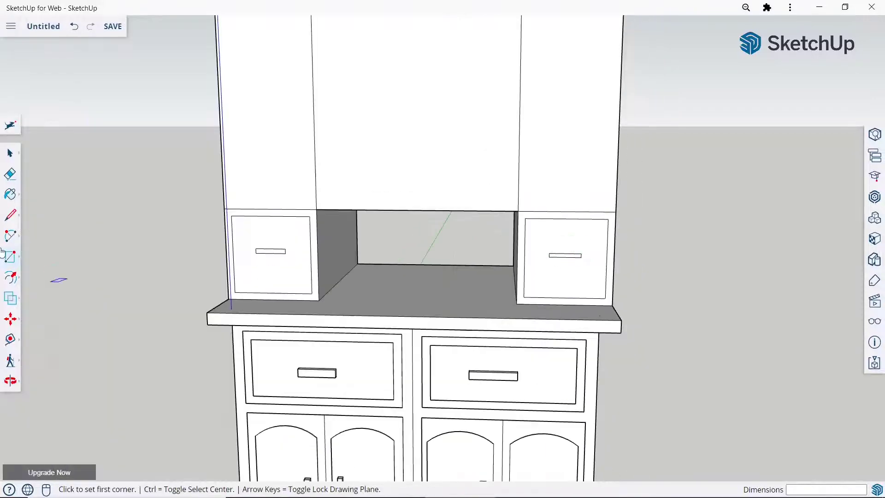
Pull both small drawer fronts out 15 mm with Push/Pull.
{"action": "left_click", "coordinate": [9, 277]}
{"action": "left_click", "coordinate": [38, 259]}
{"action": "middle_click_drag", "start_coordinate": [526, 257], "coordinate": [401, 326]}
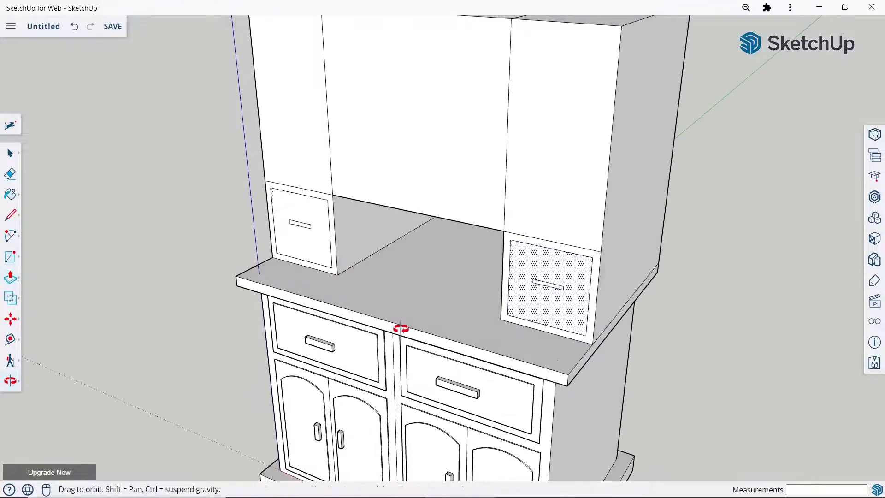
{"action": "scroll", "coordinate": [315, 231], "scroll_direction": "up", "scroll_amount": 3}
{"action": "left_click", "coordinate": [317, 226]}
{"action": "type", "text": "15"}
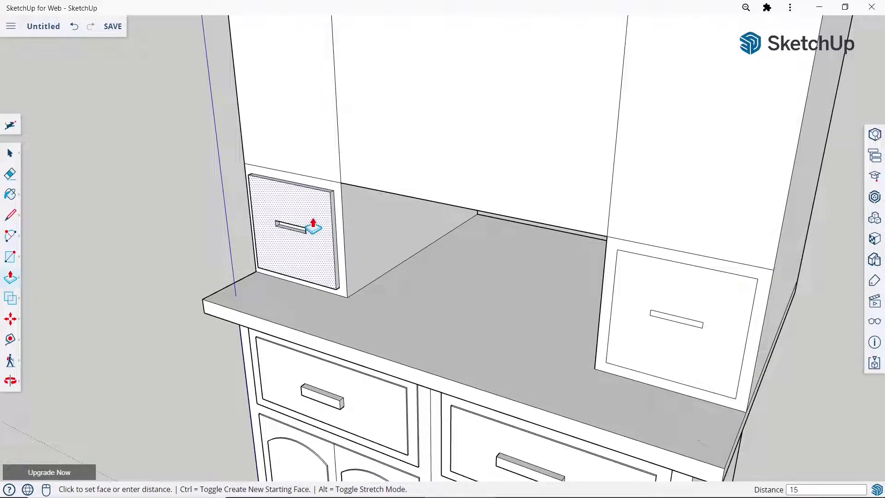
{"action": "key", "text": "Return"}
{"action": "left_click", "coordinate": [662, 304]}
{"action": "type", "text": "15"}
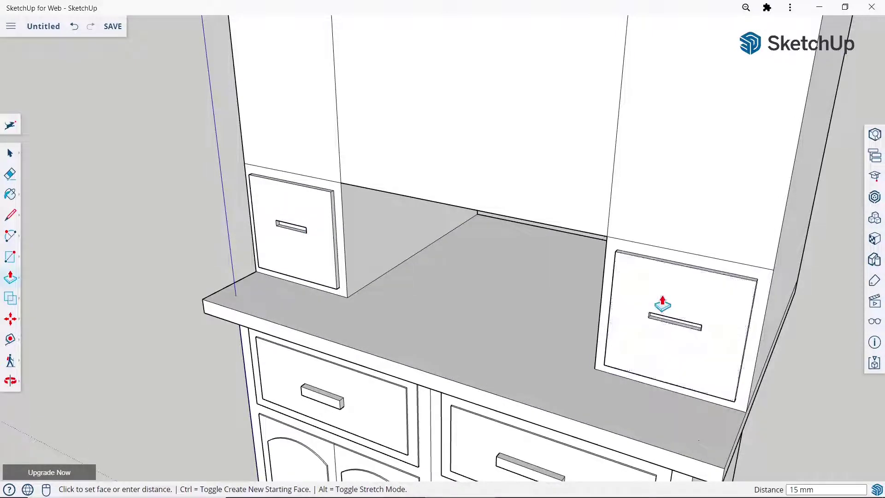
{"action": "key", "text": "Return"}
{"action": "scroll", "coordinate": [244, 207], "scroll_direction": "up", "scroll_amount": 3}
Extrude the left drawer handle out 30 mm.
{"action": "left_click", "coordinate": [297, 234]}
{"action": "type", "text": "3"}
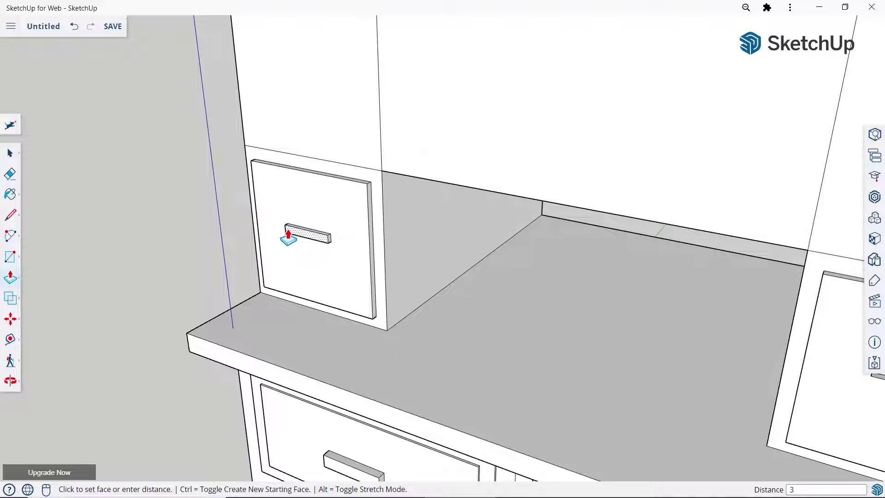
{"action": "type", "text": "0"}
{"action": "key", "text": "Return"}
{"action": "scroll", "coordinate": [677, 286], "scroll_direction": "down", "scroll_amount": 3}
{"action": "scroll", "coordinate": [607, 317], "scroll_direction": "up", "scroll_amount": 3}
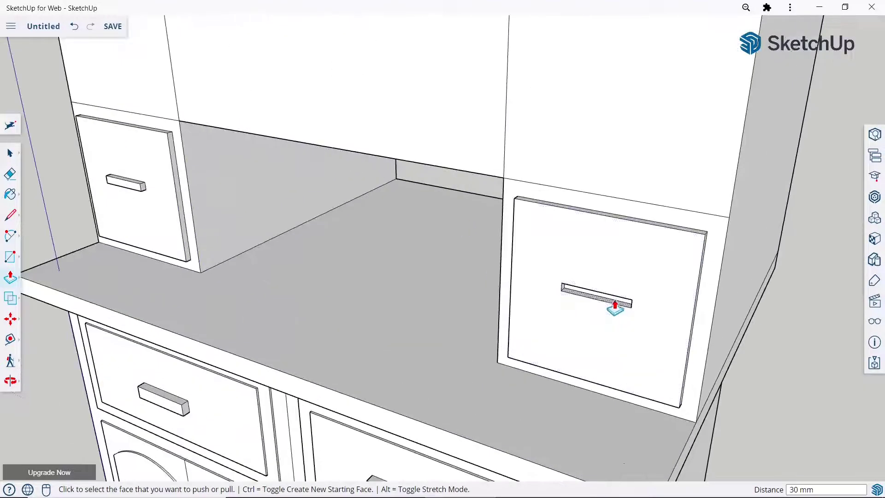
Undo a stray drawer-front pull and extrude the right drawer handle 15 mm.
{"action": "left_click", "coordinate": [600, 303]}
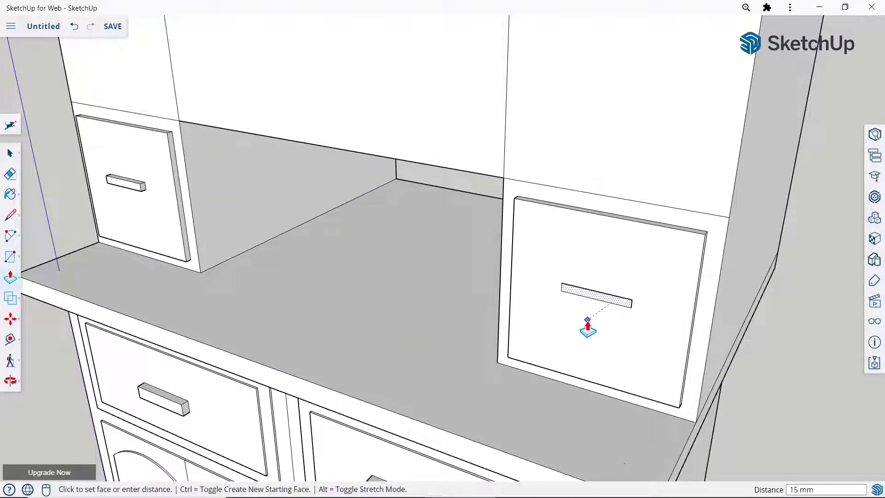
{"action": "left_click", "coordinate": [618, 307]}
{"action": "left_click", "coordinate": [618, 308]}
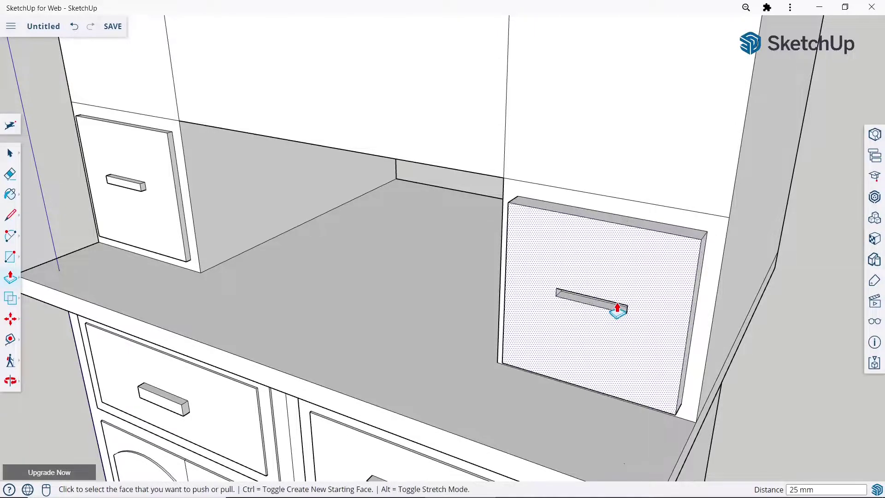
{"action": "key", "text": "ctrl+z"}
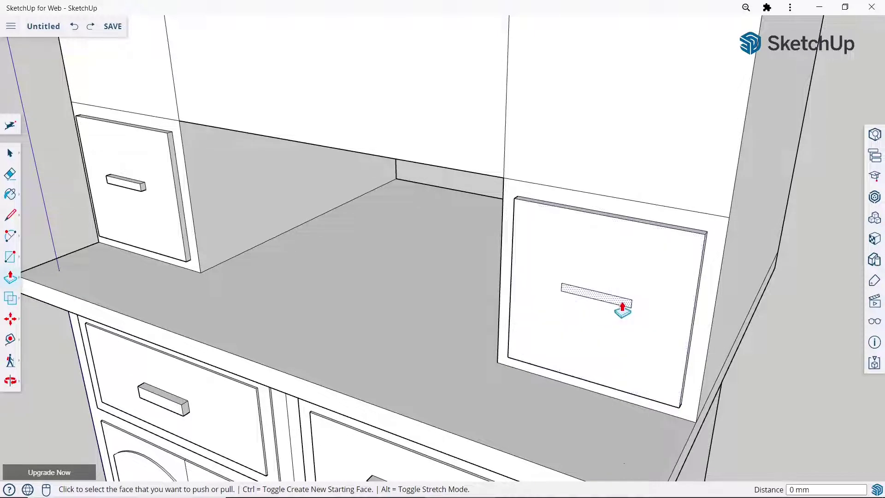
{"action": "left_click", "coordinate": [619, 308]}
{"action": "type", "text": "15"}
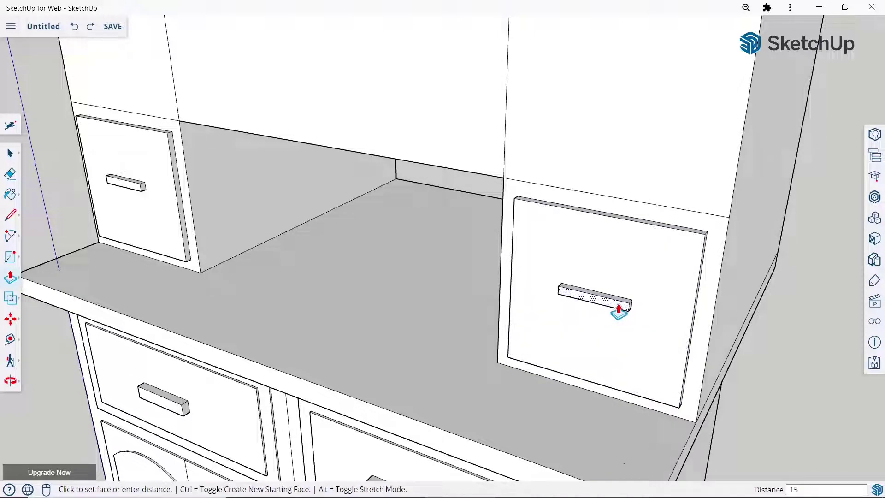
{"action": "key", "text": "Return"}
{"action": "scroll", "coordinate": [416, 239], "scroll_direction": "down", "scroll_amount": 5}
{"action": "scroll", "coordinate": [405, 259], "scroll_direction": "down", "scroll_amount": 2}
{"action": "scroll", "coordinate": [403, 260], "scroll_direction": "down", "scroll_amount": 2}
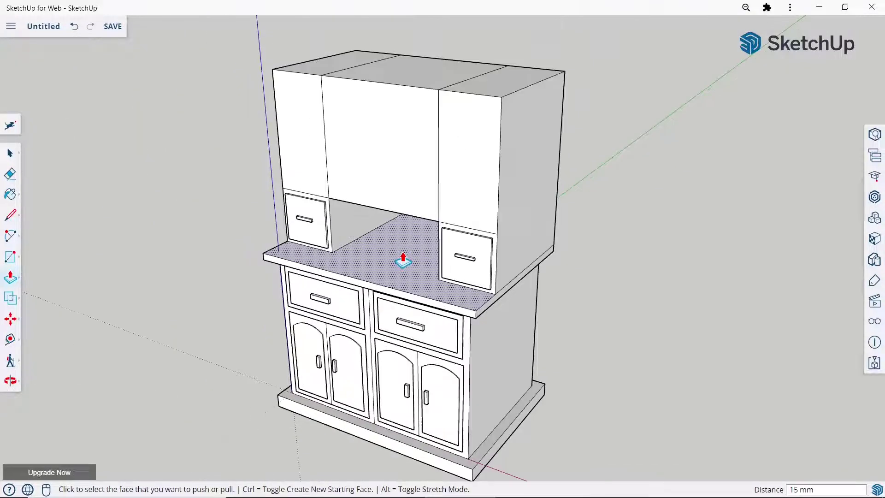
{"action": "scroll", "coordinate": [403, 261], "scroll_direction": "down", "scroll_amount": 2}
{"action": "middle_click_drag", "start_coordinate": [372, 197], "coordinate": [375, 103]}
{"action": "mouse_move", "coordinate": [344, 205]}
{"action": "middle_mouse_down"}
{"action": "mouse_move", "coordinate": [440, 140]}
{"action": "mouse_move", "coordinate": [529, 124]}
{"action": "mouse_move", "coordinate": [519, 133]}
{"action": "middle_mouse_up"}
Draw tall door rectangles on the upper-left and upper-right hutch sections above the drawers.
{"action": "key", "text": "p"}
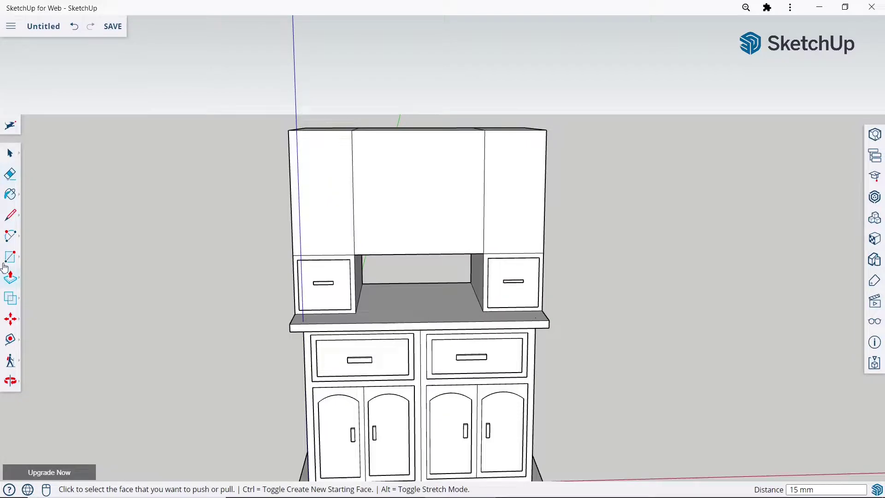
{"action": "left_click", "coordinate": [10, 257]}
{"action": "scroll", "coordinate": [375, 134], "scroll_direction": "up", "scroll_amount": 3}
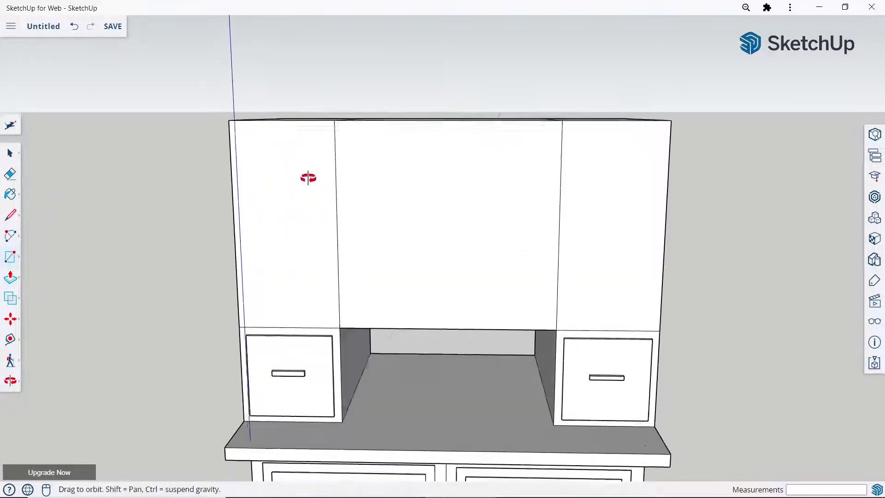
{"action": "mouse_move", "coordinate": [307, 178]}
{"action": "middle_mouse_down"}
{"action": "mouse_move", "coordinate": [263, 203]}
{"action": "mouse_move", "coordinate": [267, 138]}
{"action": "middle_mouse_up"}
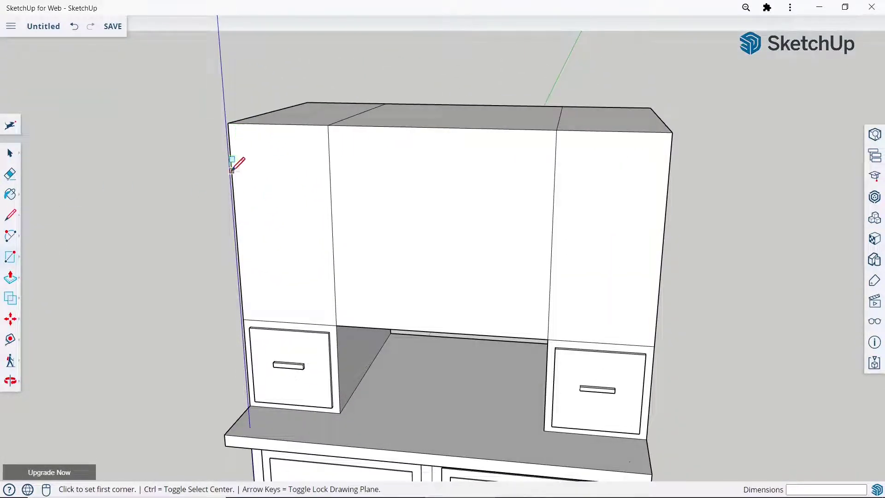
{"action": "left_click", "coordinate": [251, 311]}
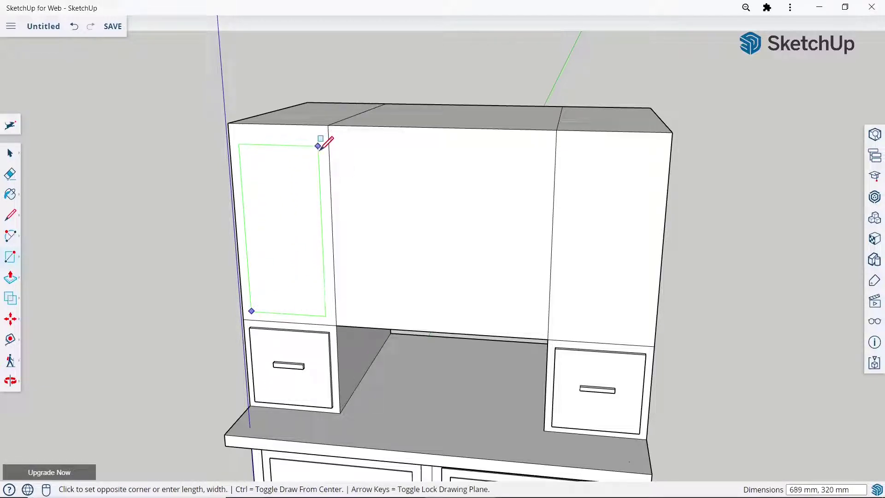
{"action": "left_click", "coordinate": [319, 158]}
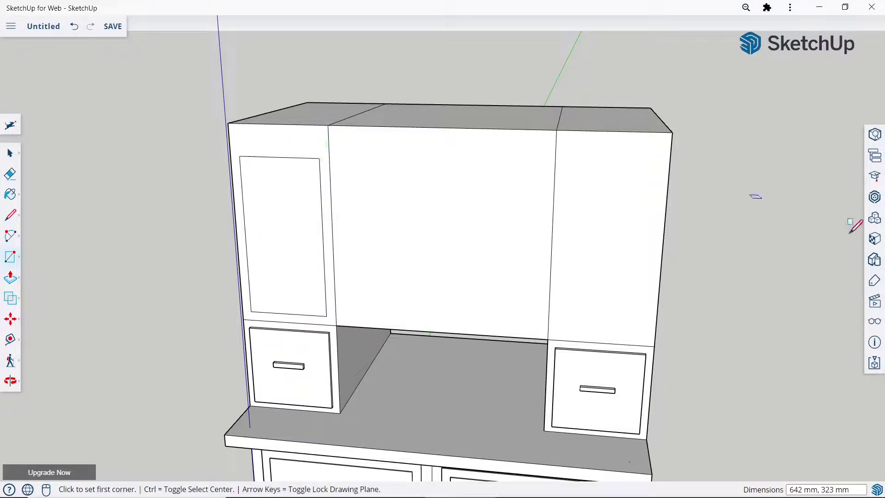
{"action": "left_click", "coordinate": [556, 332]}
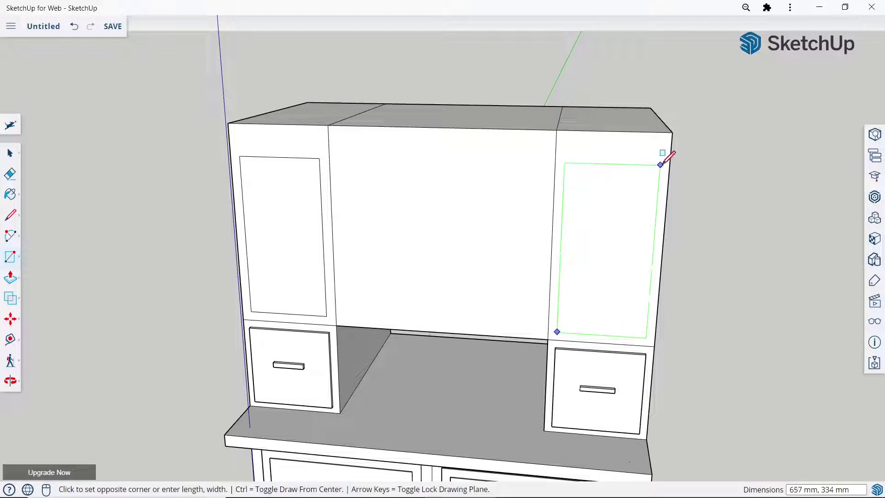
{"action": "left_click", "coordinate": [661, 166]}
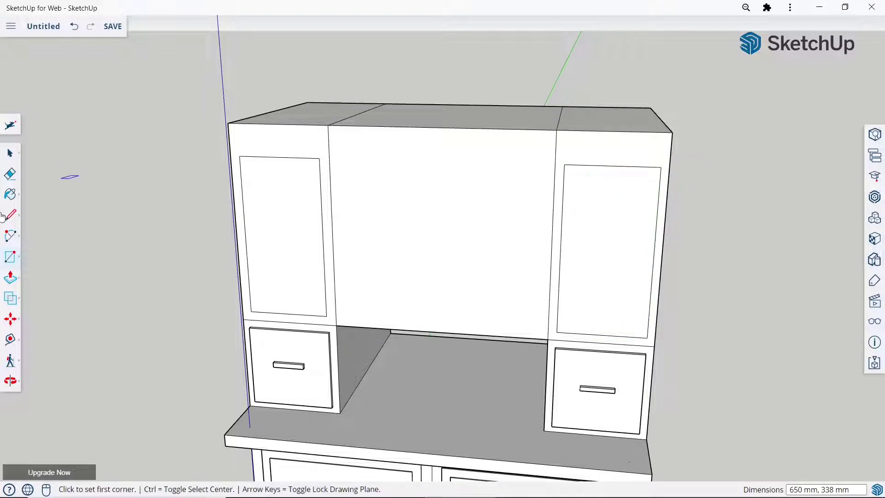
{"action": "left_click", "coordinate": [10, 237]}
Draw two-point arcs across the tops of the left and right upper door outlines.
{"action": "left_click", "coordinate": [44, 225]}
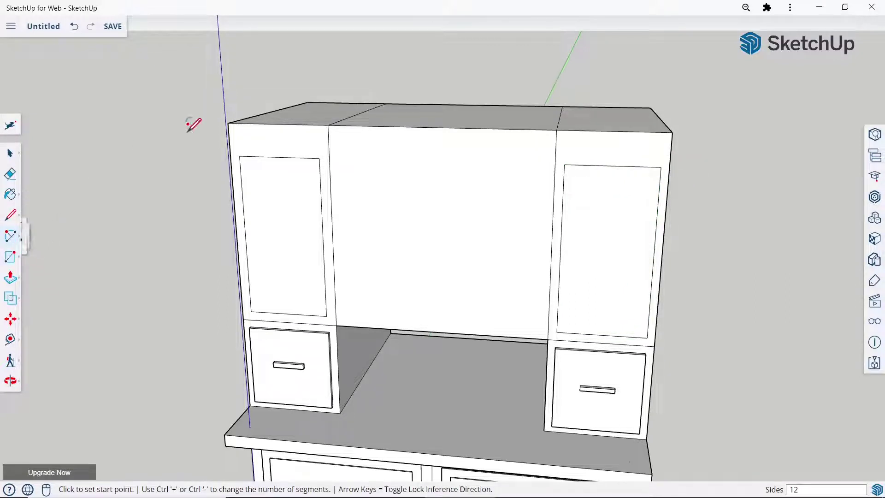
{"action": "scroll", "coordinate": [231, 130], "scroll_direction": "up", "scroll_amount": 3}
{"action": "left_click", "coordinate": [245, 171]}
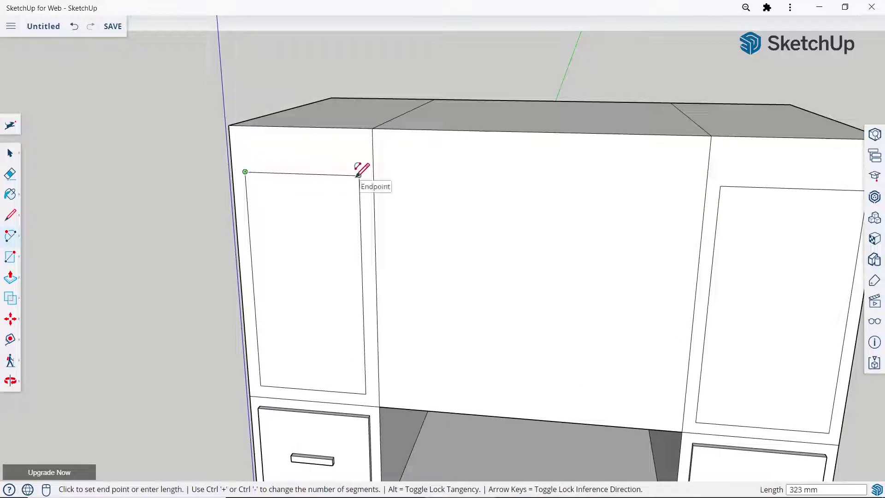
{"action": "left_click", "coordinate": [359, 175]}
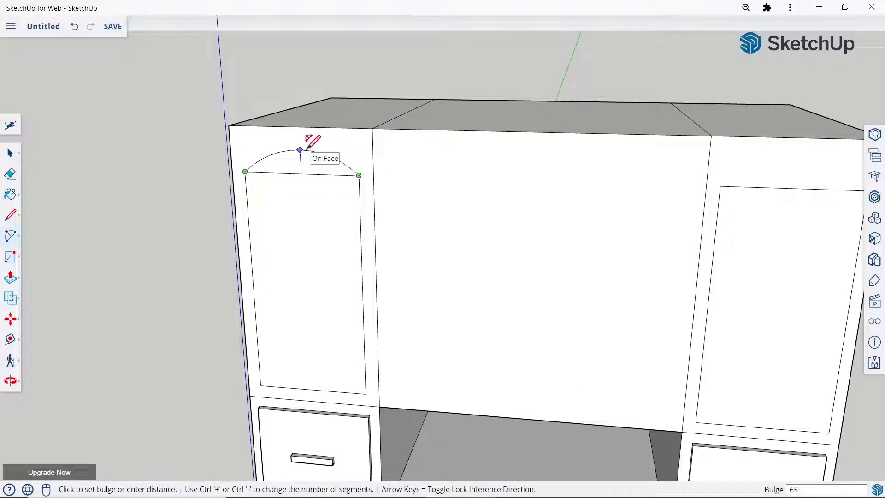
{"action": "scroll", "coordinate": [286, 166], "scroll_direction": "down", "scroll_amount": 2}
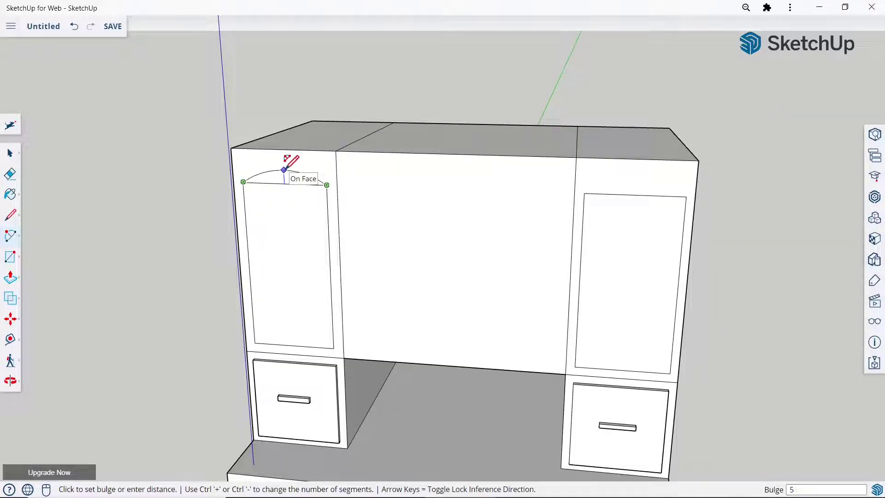
{"action": "left_click", "coordinate": [284, 170]}
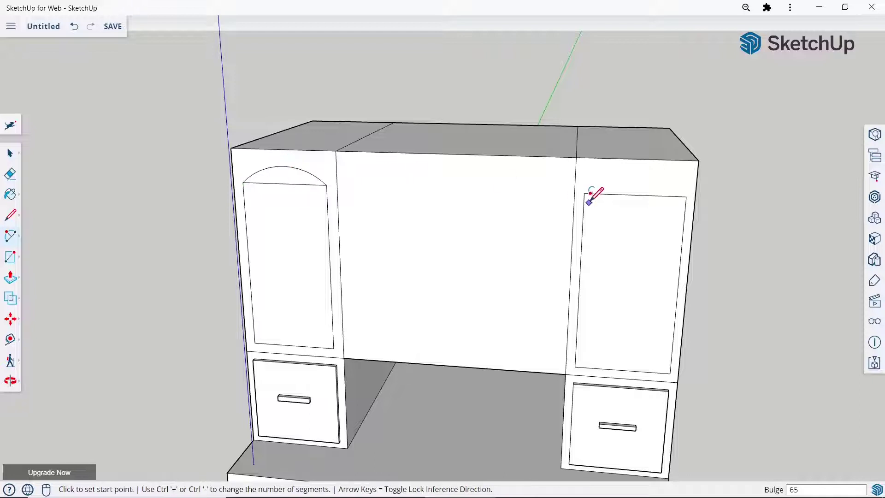
{"action": "left_click", "coordinate": [584, 193]}
{"action": "left_click", "coordinate": [686, 196]}
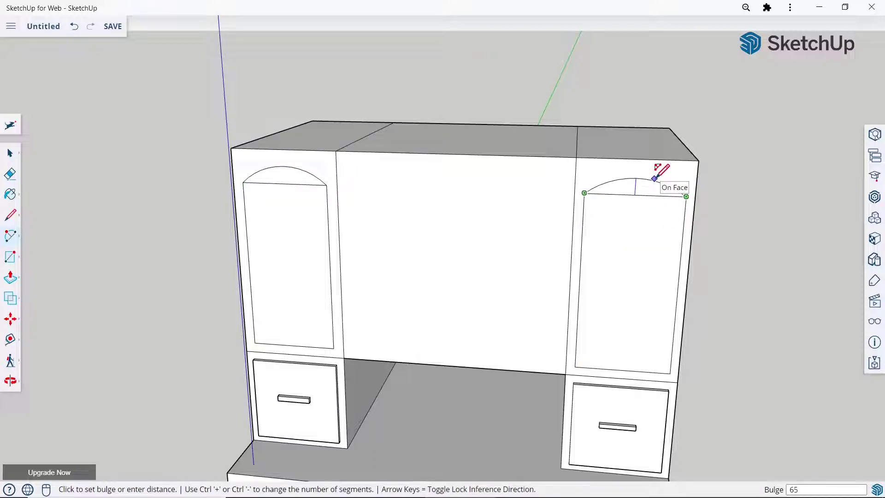
{"action": "left_click", "coordinate": [655, 179]}
{"action": "left_click", "coordinate": [10, 152]}
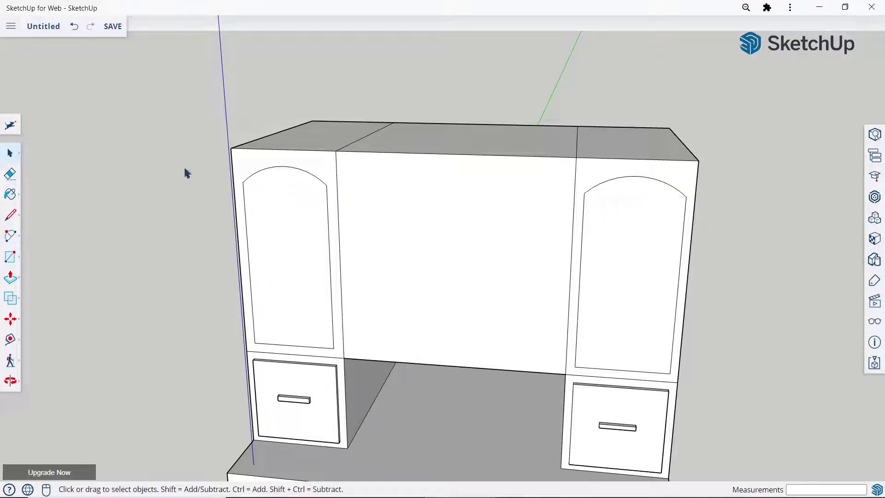
{"action": "scroll", "coordinate": [186, 173], "scroll_direction": "down", "scroll_amount": 5}
Pull out the left upper door frame and recess its arched inner panel.
{"action": "middle_click_drag", "start_coordinate": [371, 217], "coordinate": [307, 186]}
{"action": "scroll", "coordinate": [307, 184], "scroll_direction": "up", "scroll_amount": 2}
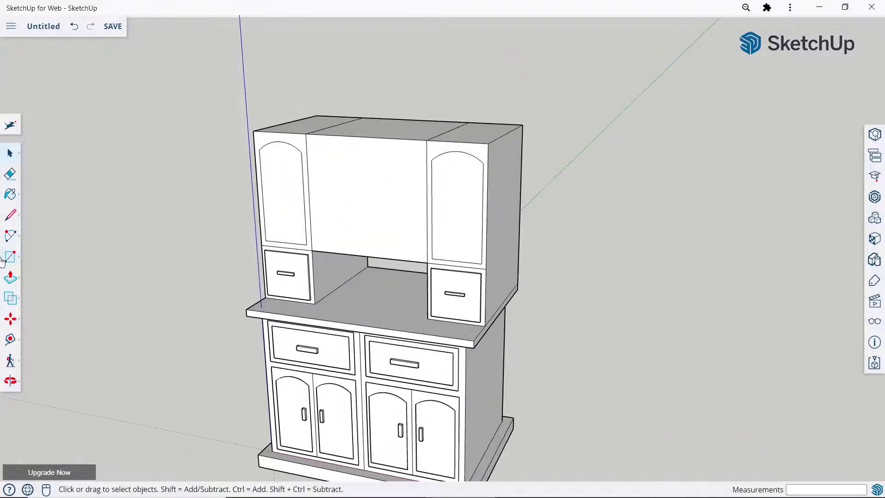
{"action": "left_click", "coordinate": [11, 277]}
{"action": "scroll", "coordinate": [286, 142], "scroll_direction": "up", "scroll_amount": 2}
{"action": "left_click", "coordinate": [289, 146]}
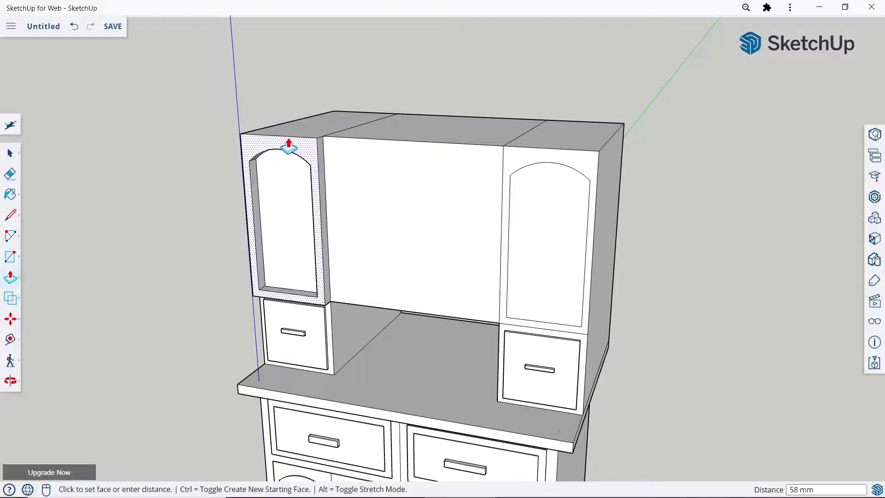
{"action": "left_click", "coordinate": [288, 146]}
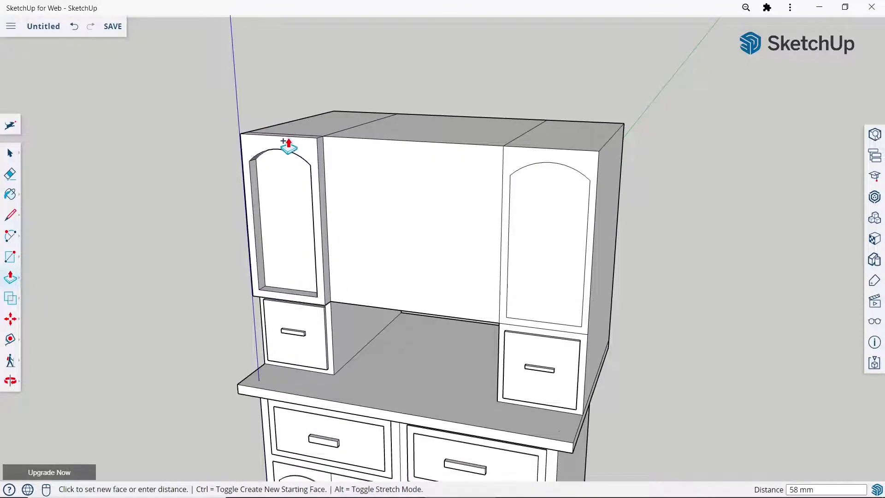
{"action": "type", "text": "15"}
{"action": "left_click", "coordinate": [289, 143]}
{"action": "left_click", "coordinate": [291, 175]}
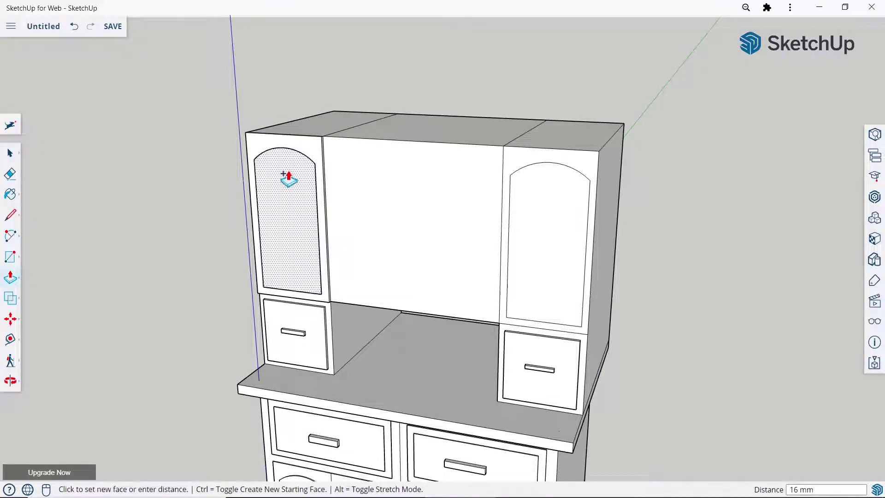
{"action": "left_click", "coordinate": [286, 178]}
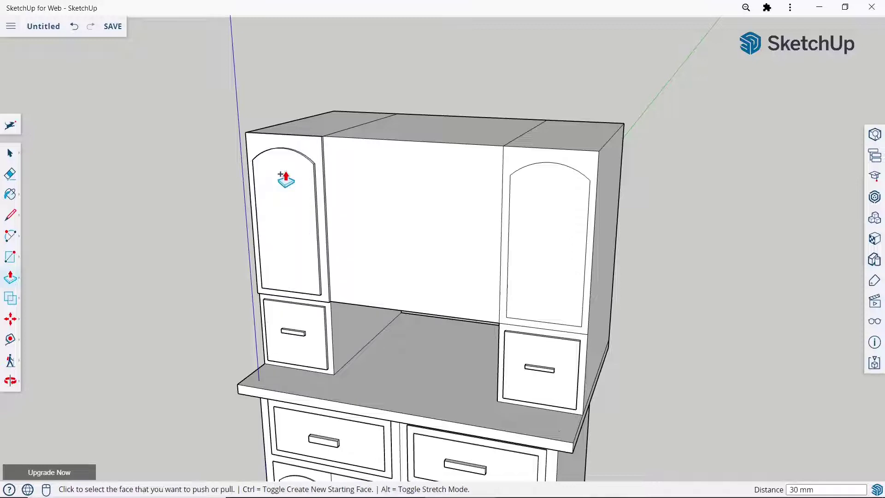
Pull the right door frame out 15 mm and recess its arched panel 30 mm.
{"action": "left_click", "coordinate": [523, 169]}
{"action": "type", "text": "15"}
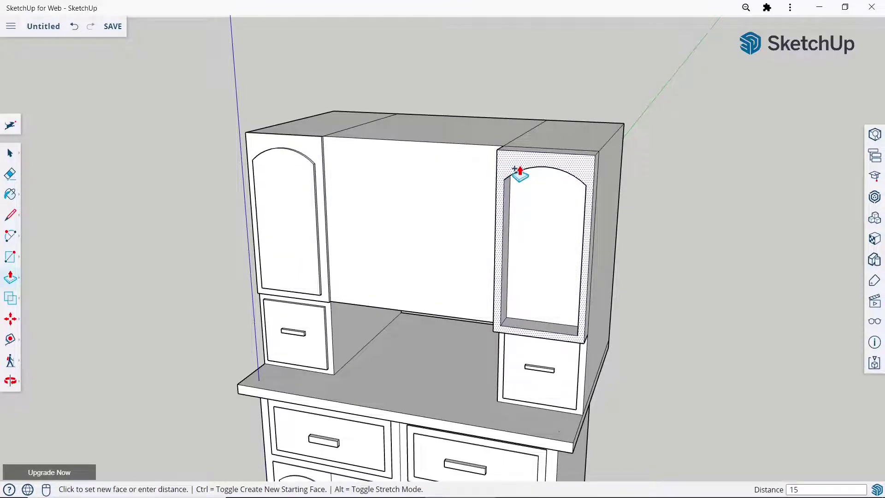
{"action": "key", "text": "Return"}
{"action": "left_click", "coordinate": [520, 186]}
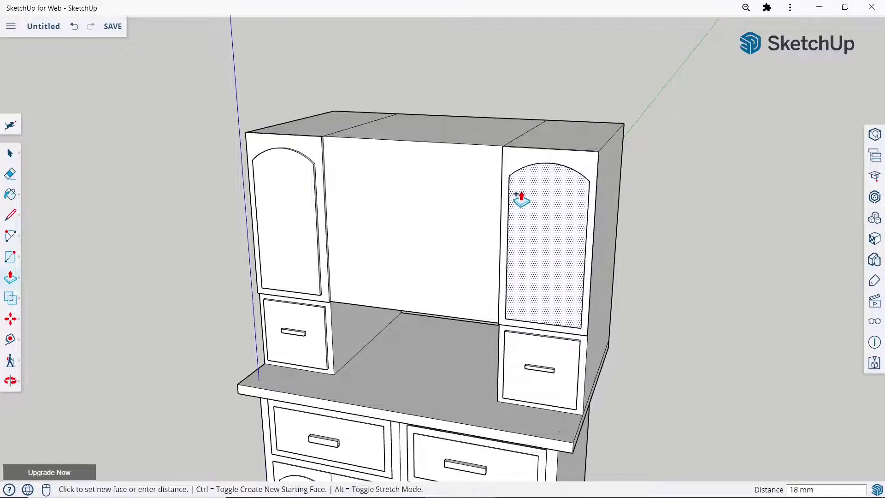
{"action": "type", "text": "0"}
{"action": "key", "text": "Return"}
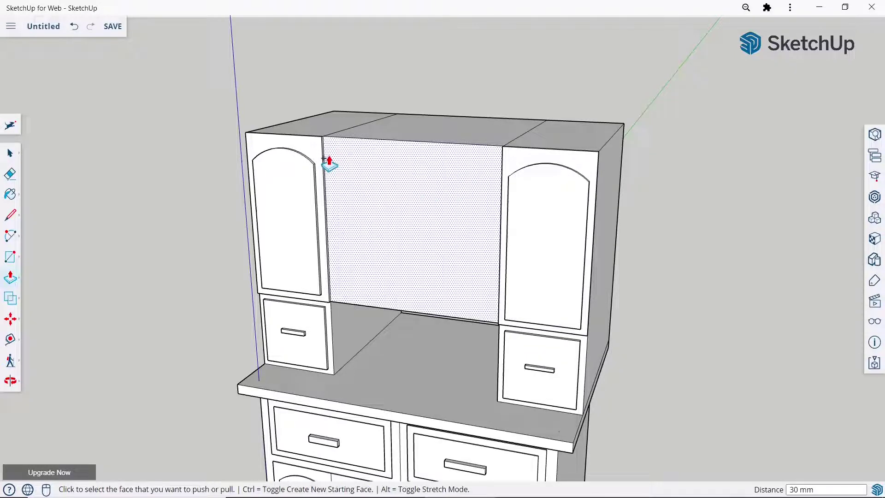
{"action": "scroll", "coordinate": [336, 152], "scroll_direction": "down", "scroll_amount": 3}
{"action": "scroll", "coordinate": [335, 152], "scroll_direction": "down", "scroll_amount": 2}
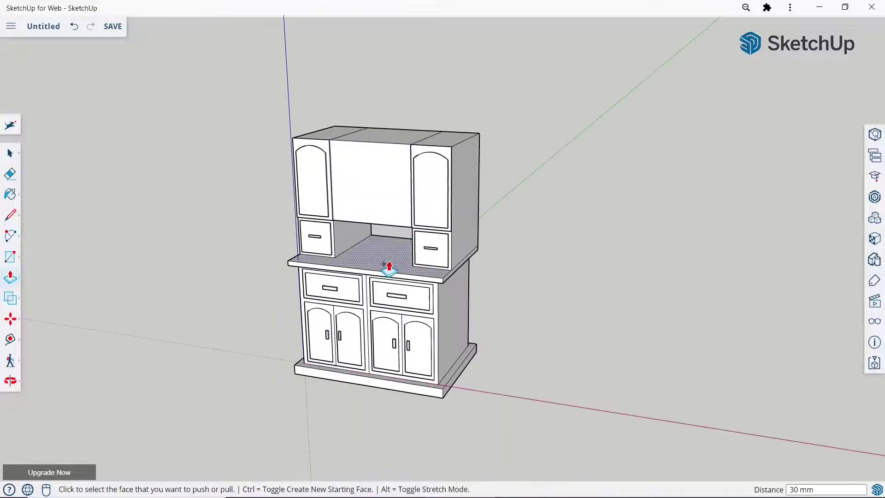
{"action": "left_click", "coordinate": [10, 156]}
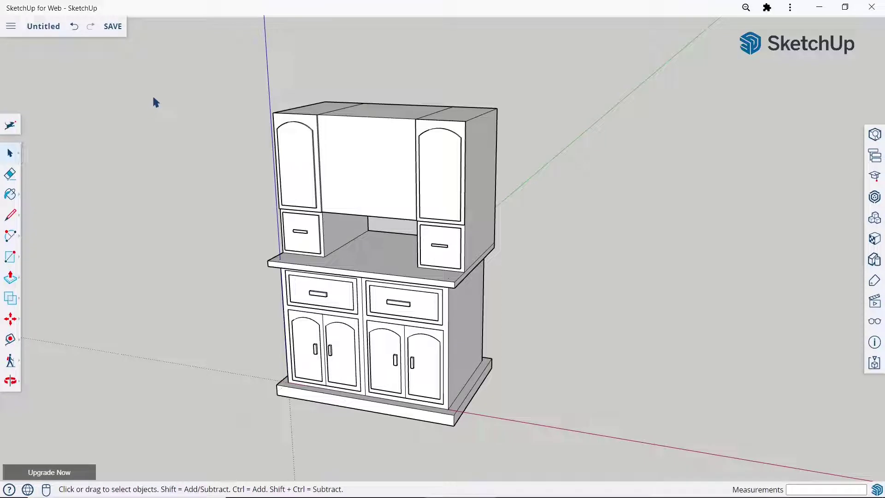
Draw a vertical line down the hutch's centre panel to divide the middle doors.
{"action": "left_click", "coordinate": [15, 221]}
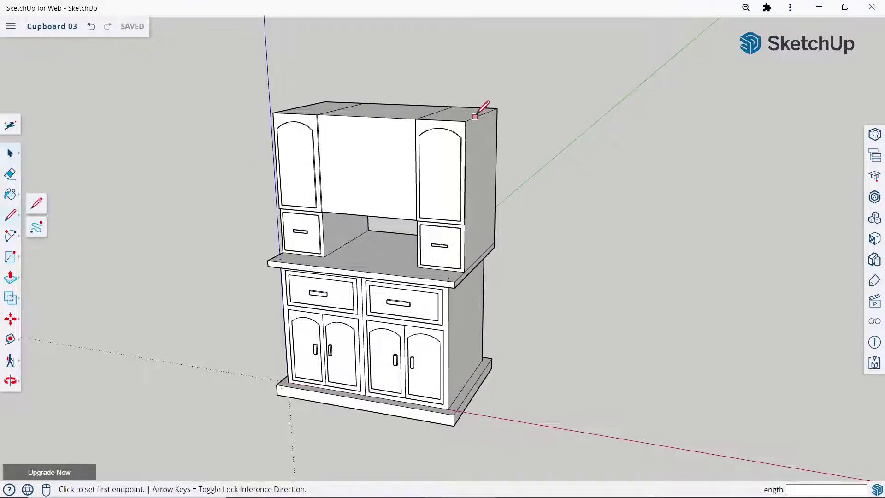
{"action": "scroll", "coordinate": [479, 107], "scroll_direction": "up", "scroll_amount": 2}
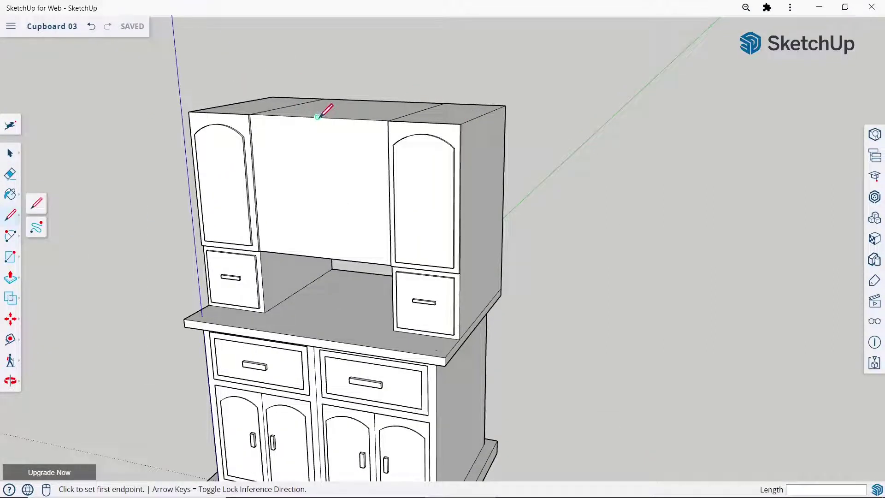
{"action": "left_click", "coordinate": [317, 117]}
{"action": "left_click", "coordinate": [332, 258]}
{"action": "middle_click_drag", "start_coordinate": [332, 258], "coordinate": [471, 193]}
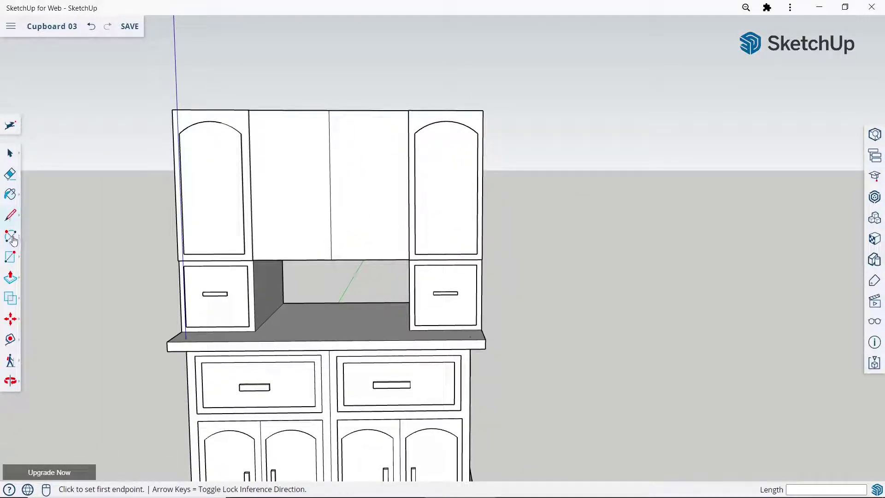
Draw inset rectangular panels on the left and right middle upper doors.
{"action": "left_click", "coordinate": [10, 257]}
{"action": "scroll", "coordinate": [310, 103], "scroll_direction": "up", "scroll_amount": 2}
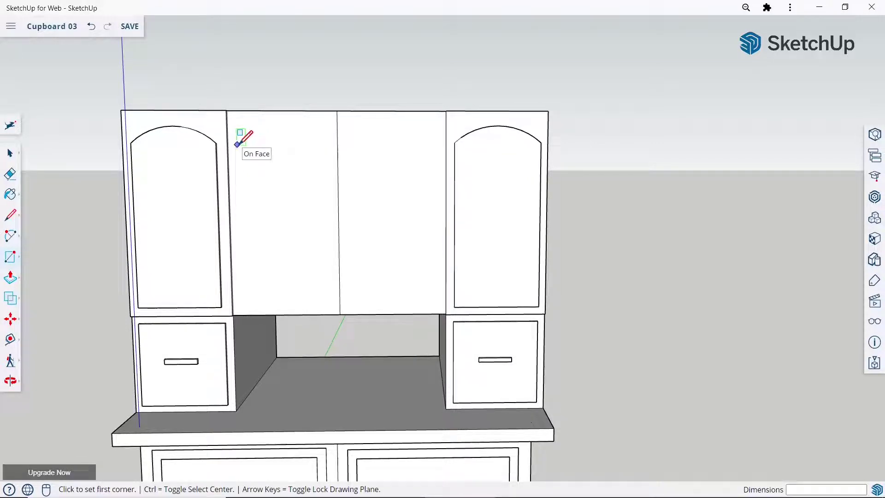
{"action": "left_click", "coordinate": [237, 145]}
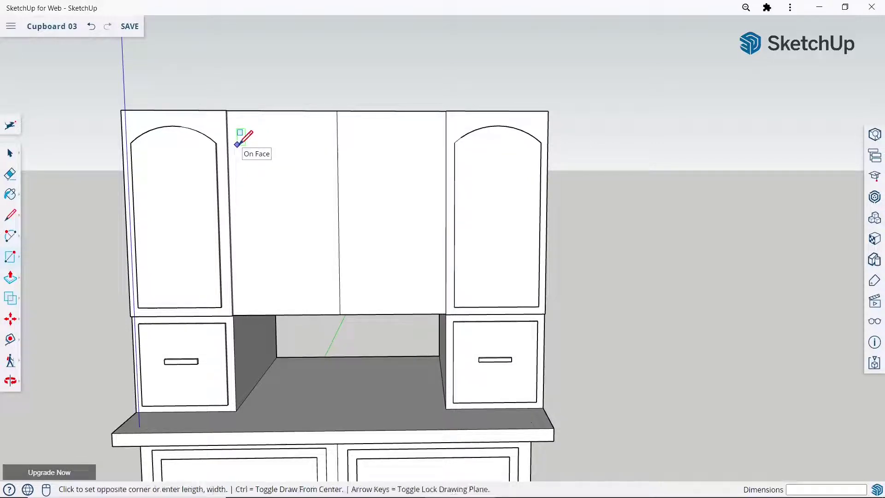
{"action": "left_click", "coordinate": [327, 303]}
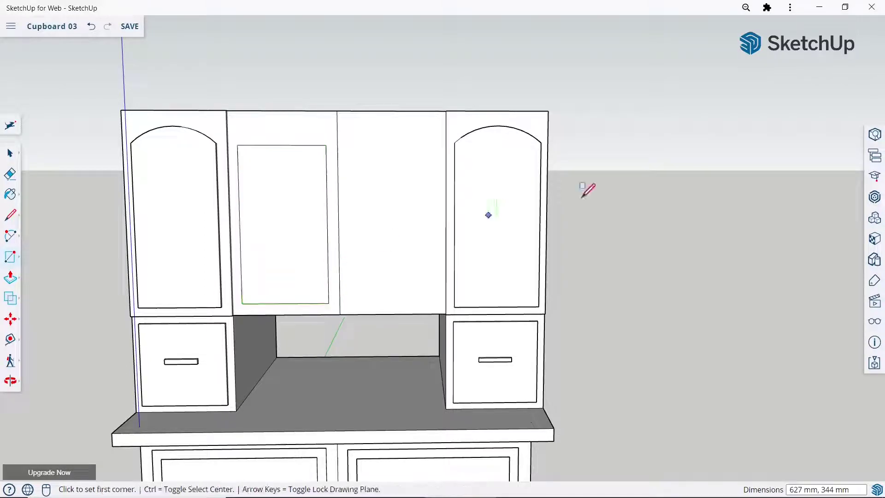
{"action": "left_click", "coordinate": [436, 144]}
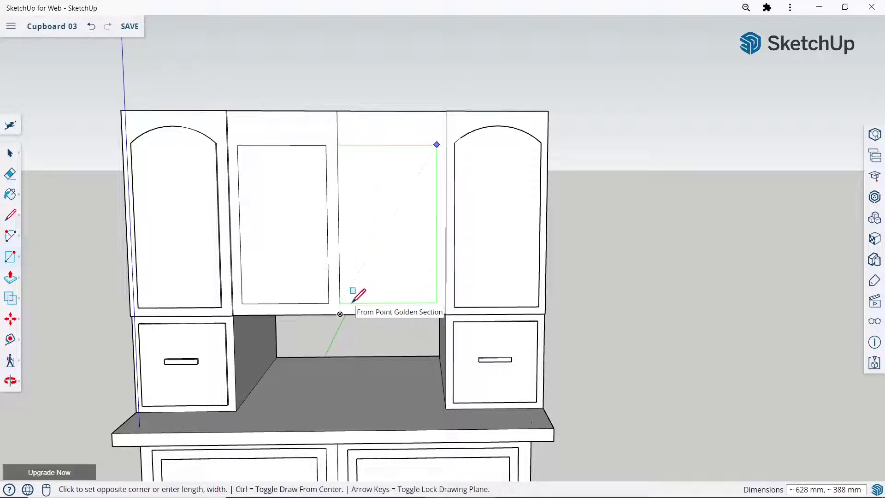
{"action": "scroll", "coordinate": [353, 299], "scroll_direction": "up", "scroll_amount": 3}
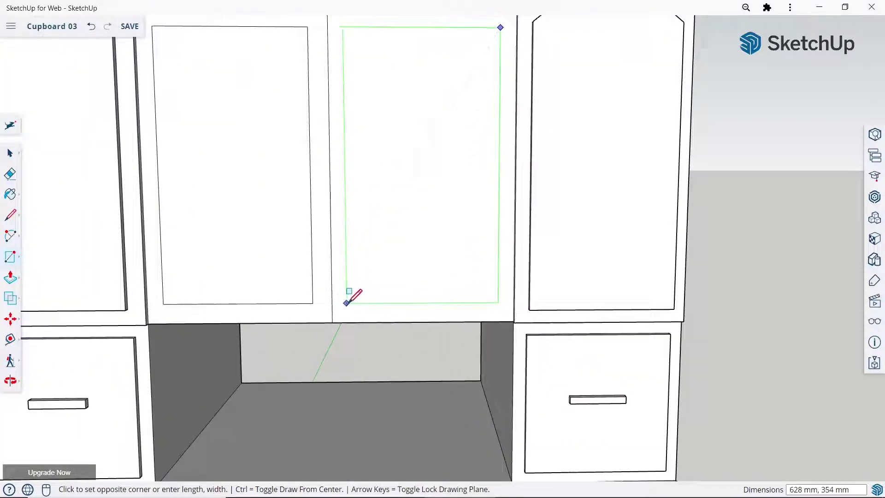
{"action": "left_click", "coordinate": [349, 303]}
{"action": "scroll", "coordinate": [355, 286], "scroll_direction": "down", "scroll_amount": 4}
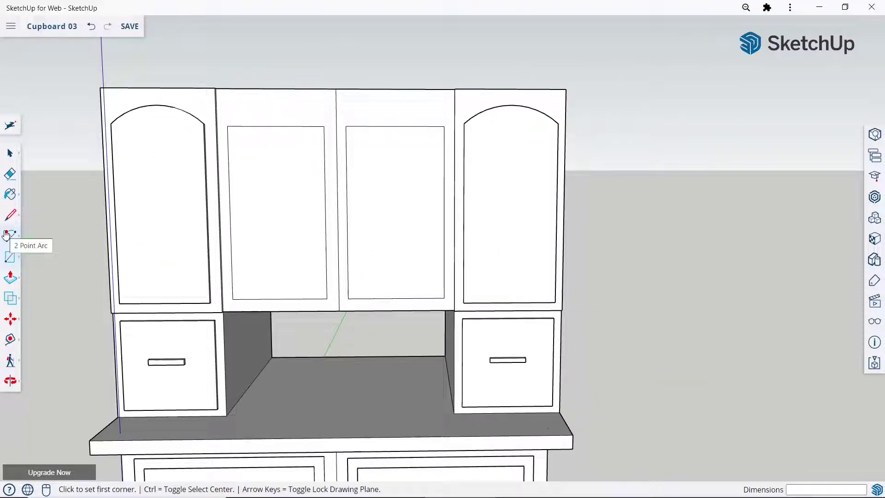
Draw arched tops across both middle door panels, the second with a 65 mm bulge.
{"action": "left_click", "coordinate": [11, 236]}
{"action": "scroll", "coordinate": [194, 87], "scroll_direction": "up", "scroll_amount": 2}
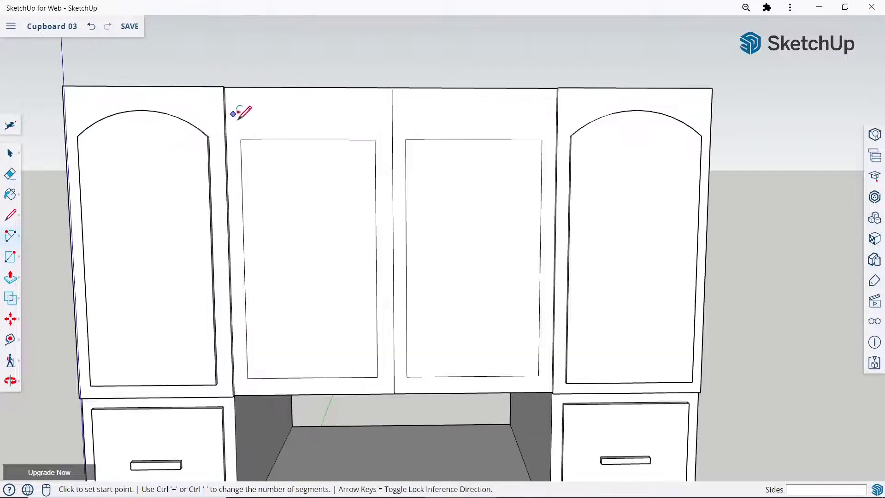
{"action": "left_click", "coordinate": [241, 139]}
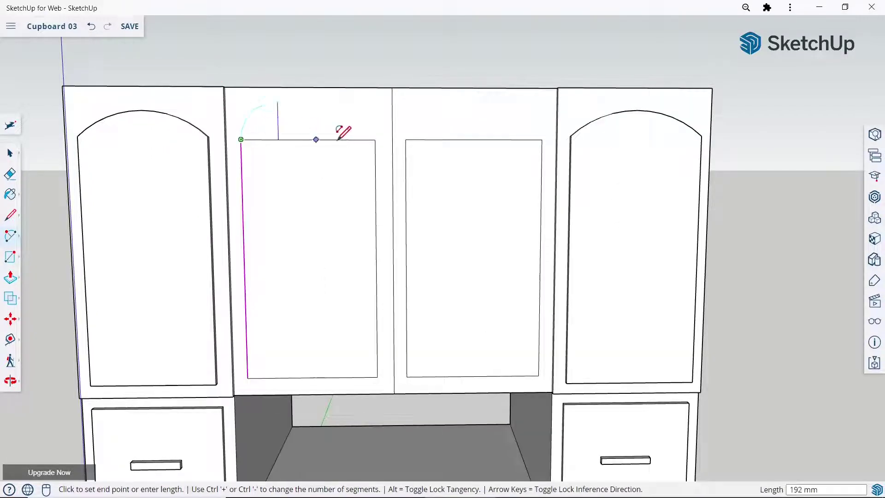
{"action": "left_click", "coordinate": [376, 139]}
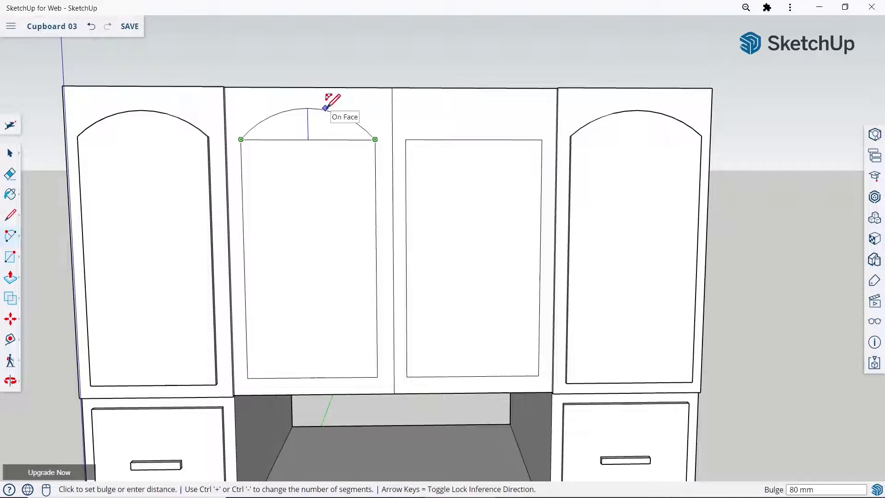
{"action": "left_click", "coordinate": [326, 113]}
{"action": "left_click", "coordinate": [405, 140]}
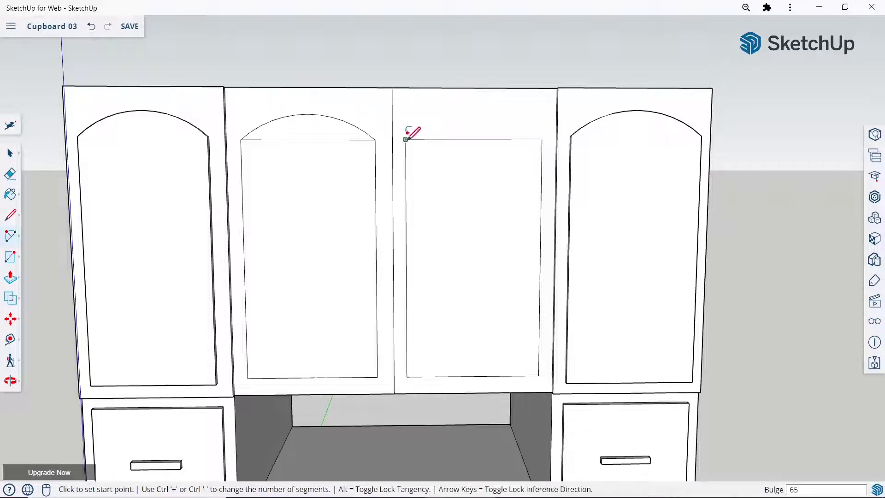
{"action": "left_click", "coordinate": [542, 139]}
{"action": "type", "text": "6"}
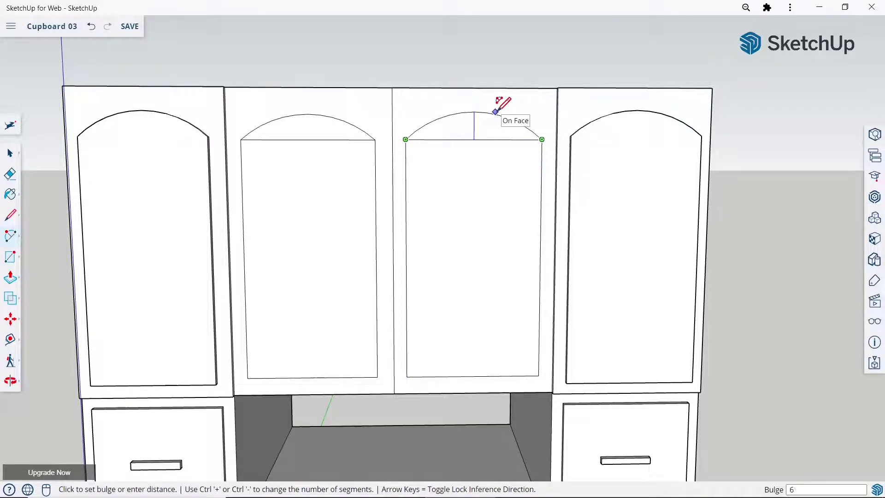
{"action": "type", "text": "5"}
{"action": "key", "text": "Return"}
Select the second panel's top edge and the third panel's arch and straight edge.
{"action": "left_click", "coordinate": [7, 154]}
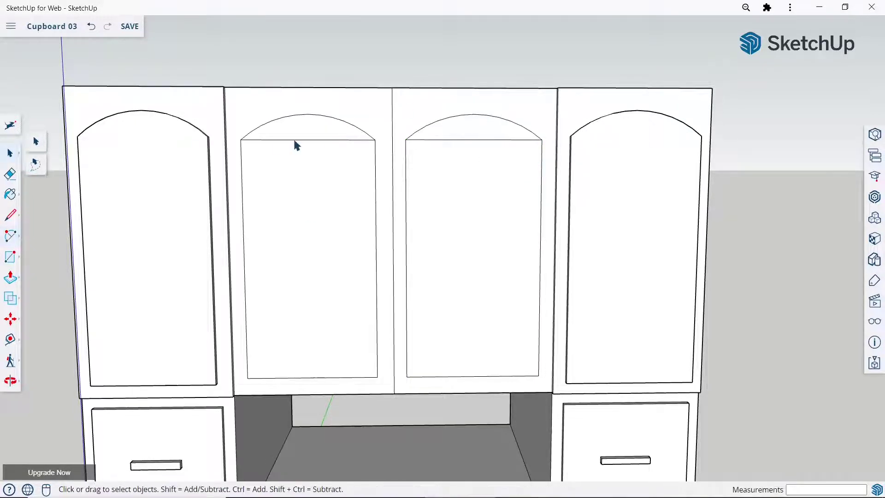
{"action": "left_click", "coordinate": [295, 140]}
{"action": "left_click", "coordinate": [495, 142]}
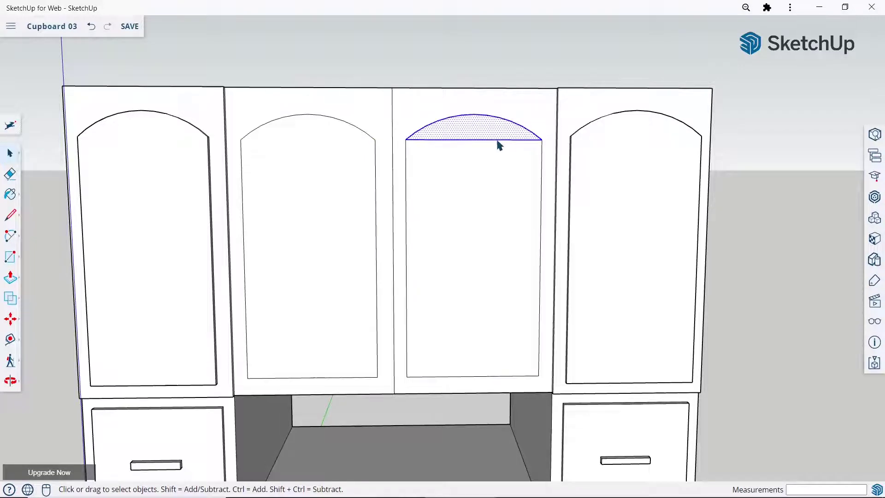
{"action": "left_click", "coordinate": [498, 140]}
Push the middle arched door panels into the fronts, the third by 15 mm.
{"action": "scroll", "coordinate": [353, 161], "scroll_direction": "down", "scroll_amount": 5}
{"action": "middle_click_drag", "start_coordinate": [404, 164], "coordinate": [290, 252]}
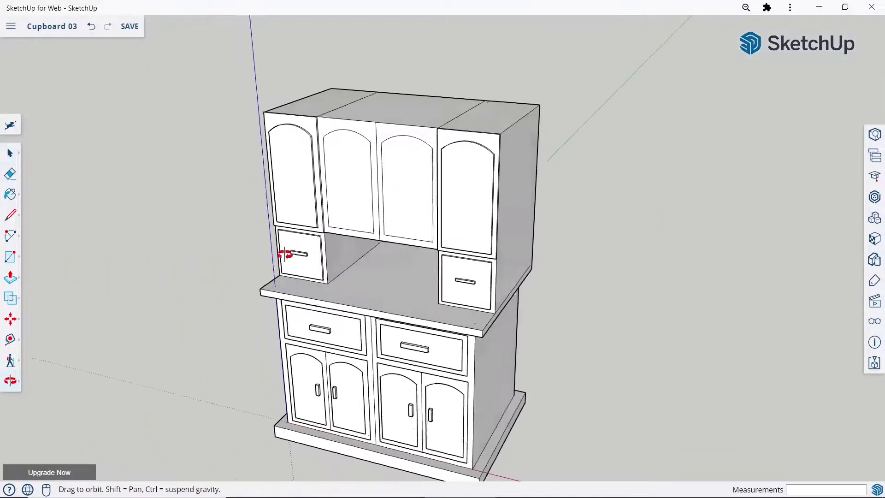
{"action": "middle_click_drag", "start_coordinate": [322, 175], "coordinate": [332, 169]}
{"action": "scroll", "coordinate": [415, 104], "scroll_direction": "up", "scroll_amount": 3}
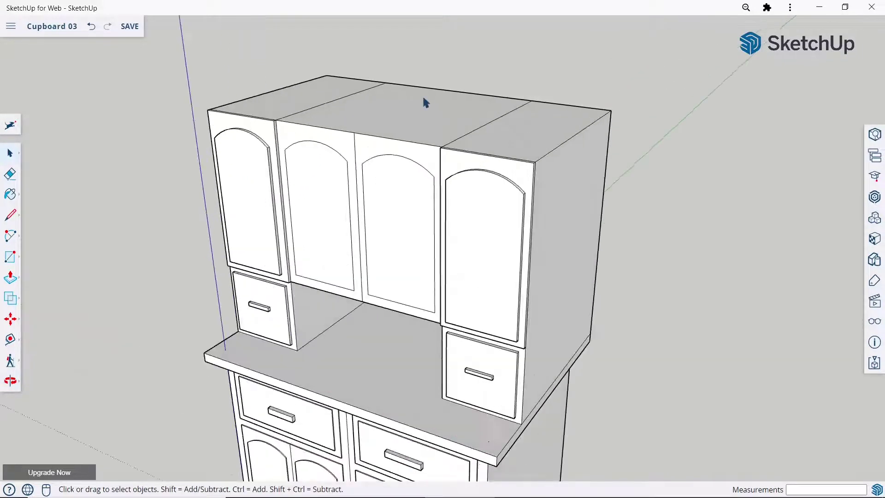
{"action": "left_click", "coordinate": [10, 277]}
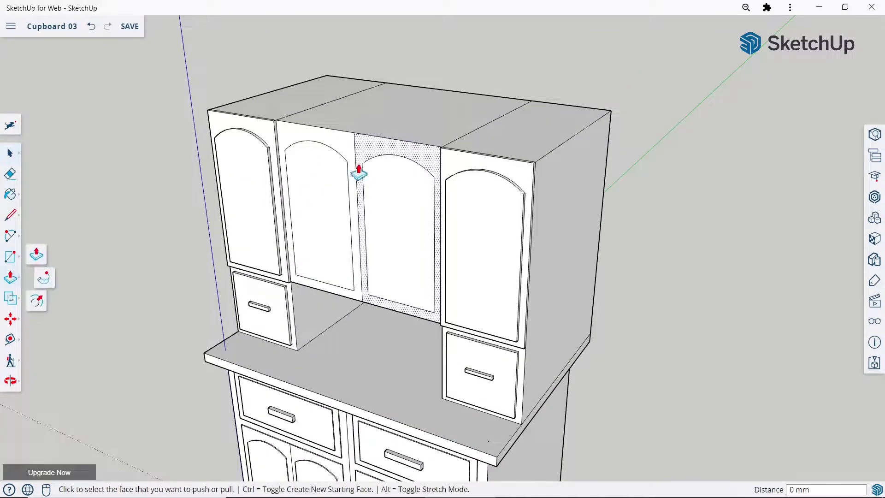
{"action": "left_click", "coordinate": [351, 149]}
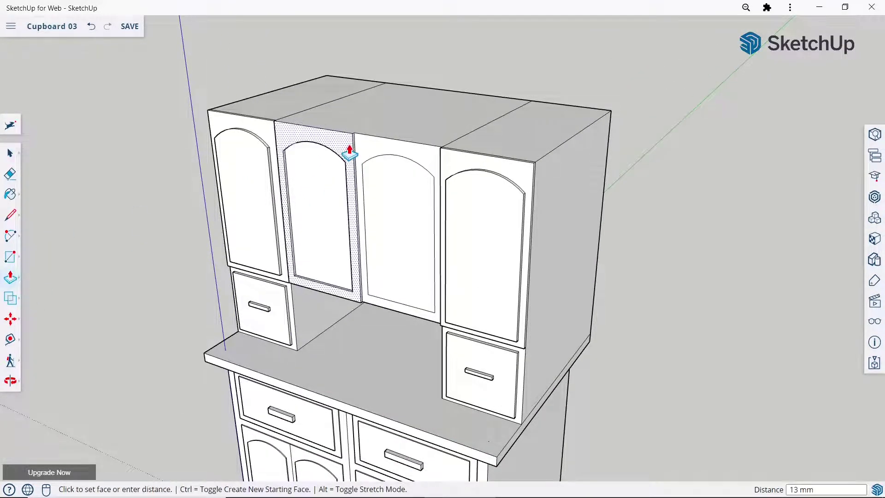
{"action": "left_click", "coordinate": [350, 148]}
{"action": "type", "text": "15"}
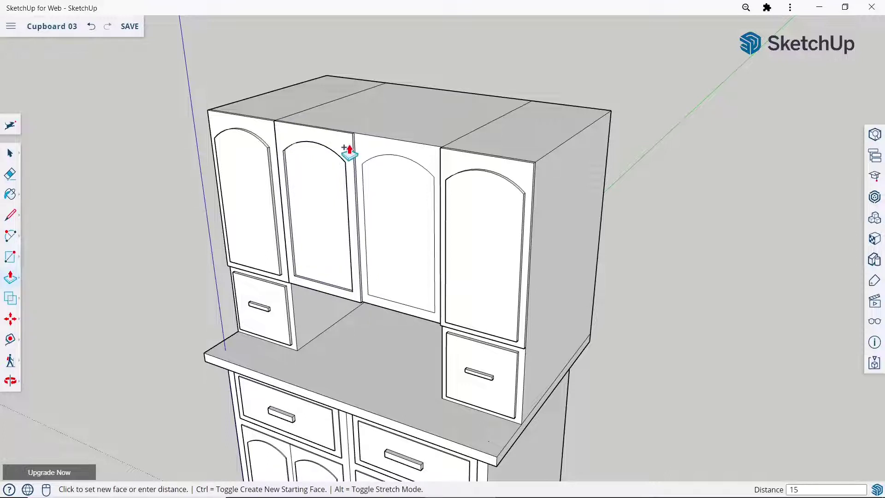
{"action": "left_click", "coordinate": [390, 159]}
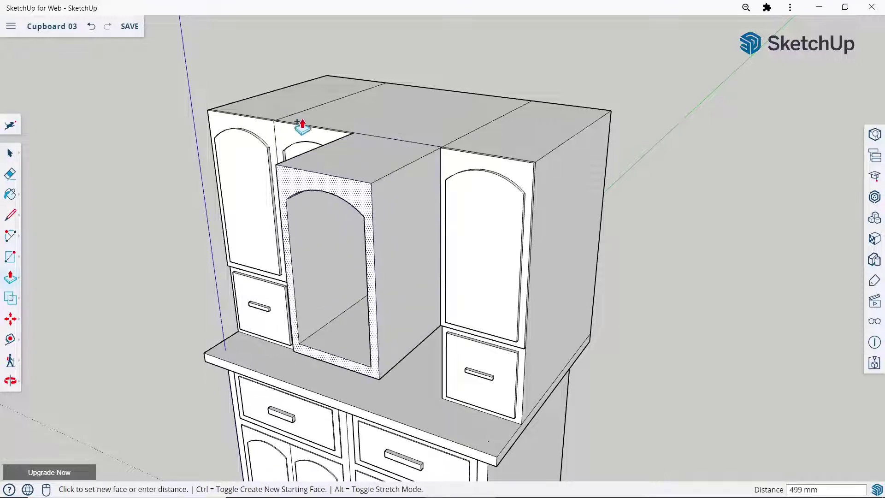
{"action": "left_click", "coordinate": [339, 142]}
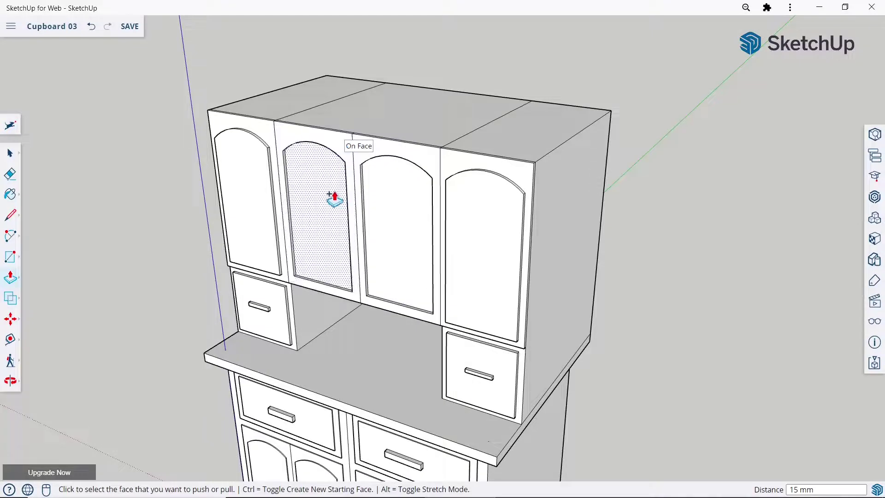
Recess the second and third middle panels, setting the depth to 30 mm.
{"action": "left_click", "coordinate": [328, 197]}
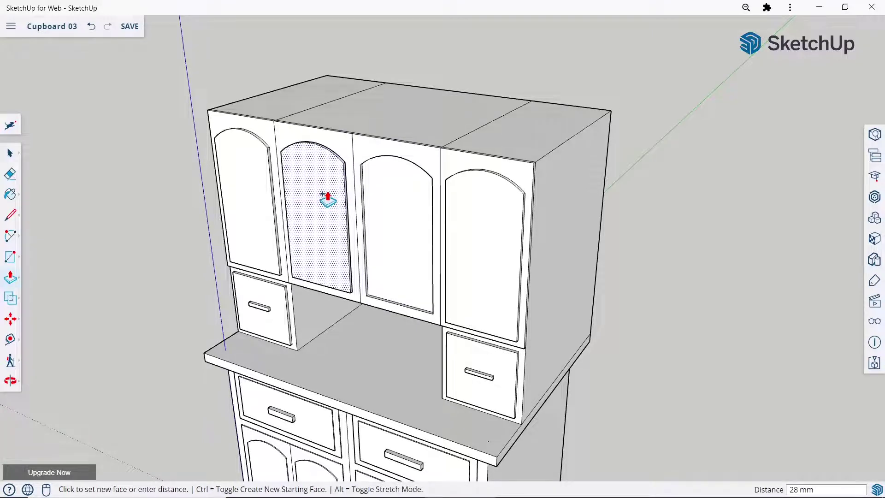
{"action": "left_click", "coordinate": [327, 197]}
{"action": "left_click", "coordinate": [381, 207]}
{"action": "type", "text": "3"}
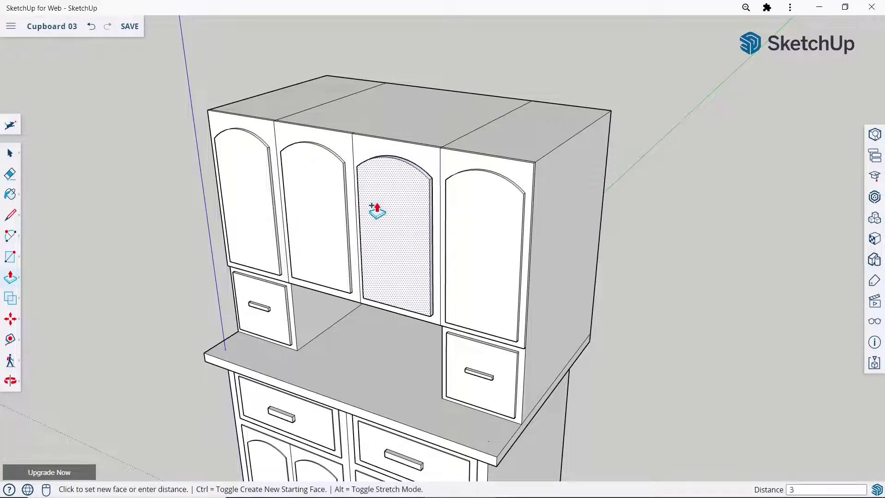
{"action": "type", "text": "0"}
{"action": "key", "text": "Return"}
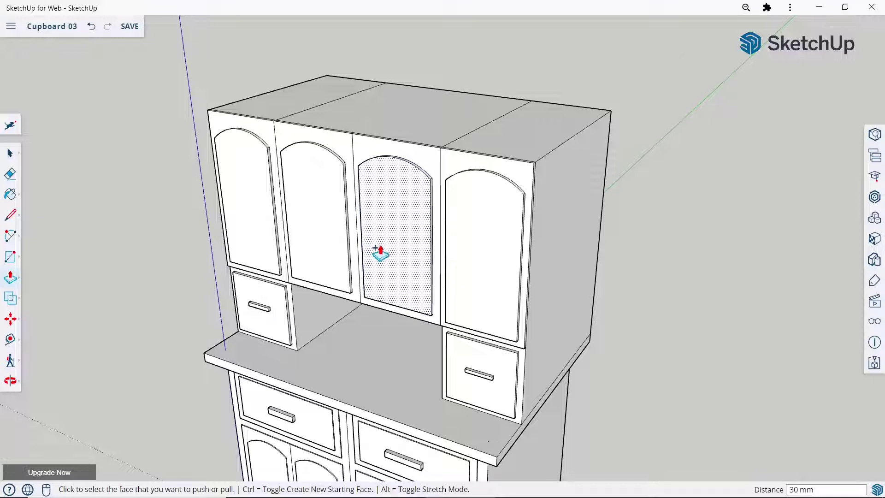
{"action": "mouse_move", "coordinate": [381, 253]}
{"action": "middle_mouse_down"}
{"action": "mouse_move", "coordinate": [518, 174]}
{"action": "mouse_move", "coordinate": [534, 151]}
{"action": "mouse_move", "coordinate": [573, 183]}
{"action": "middle_mouse_up"}
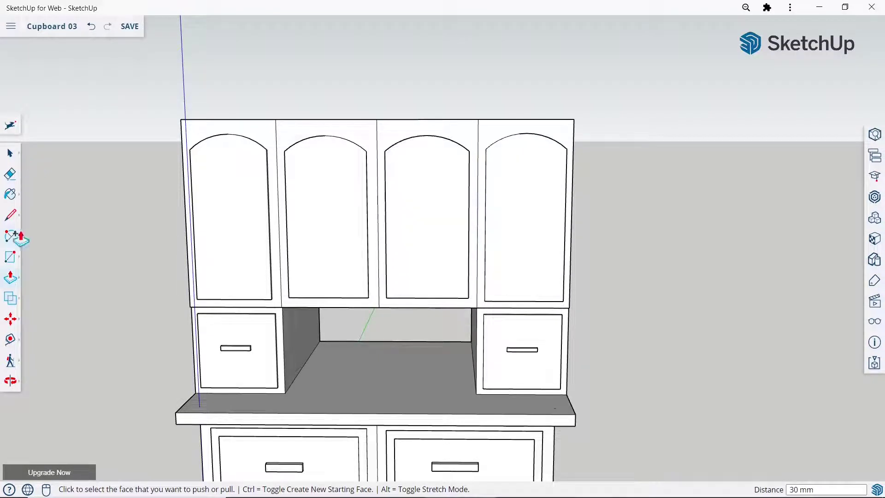
Draw two thin vertical handle rectangles, one on each side of the middle upper doors' seam.
{"action": "left_click", "coordinate": [11, 256]}
{"action": "left_click", "coordinate": [36, 210]}
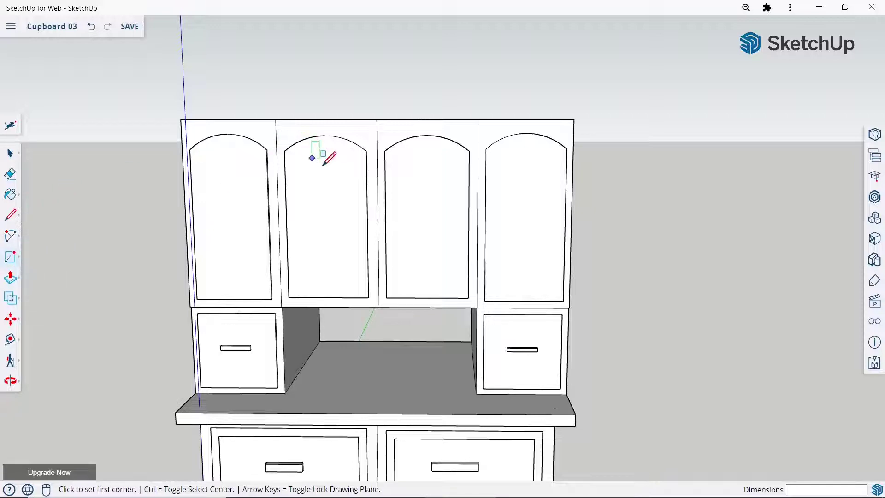
{"action": "scroll", "coordinate": [369, 184], "scroll_direction": "up", "scroll_amount": 5}
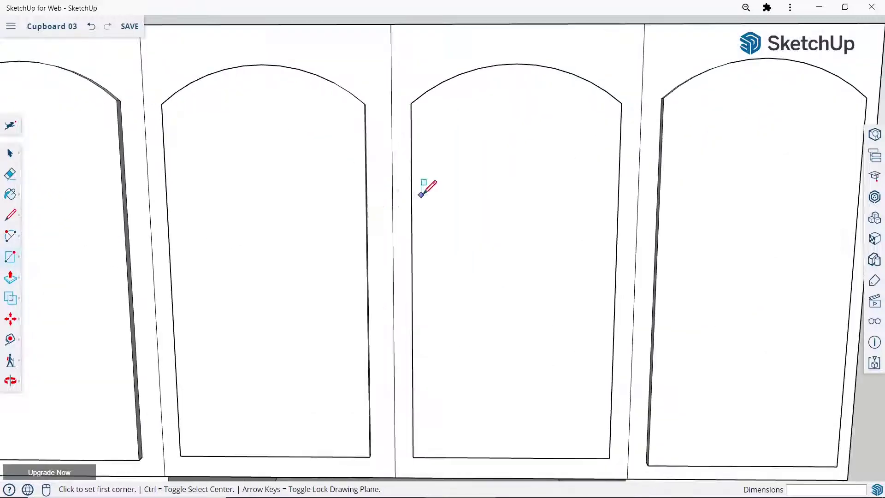
{"action": "left_click", "coordinate": [399, 232]}
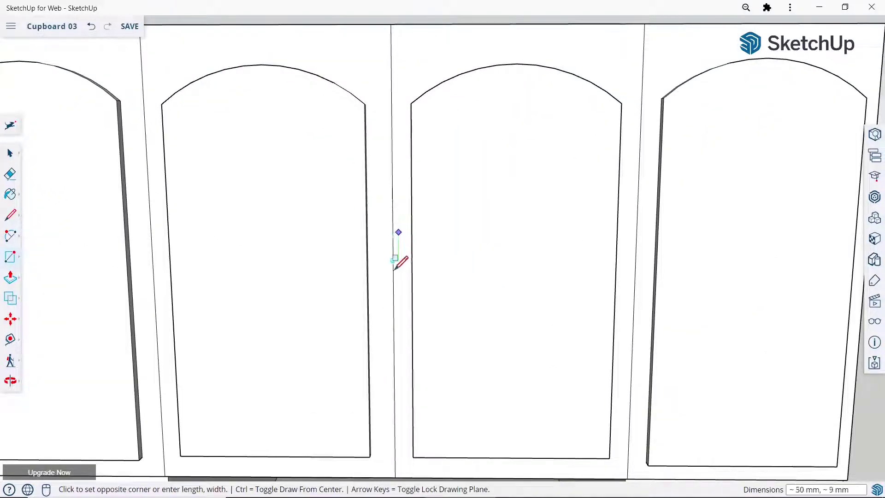
{"action": "left_click", "coordinate": [407, 299]}
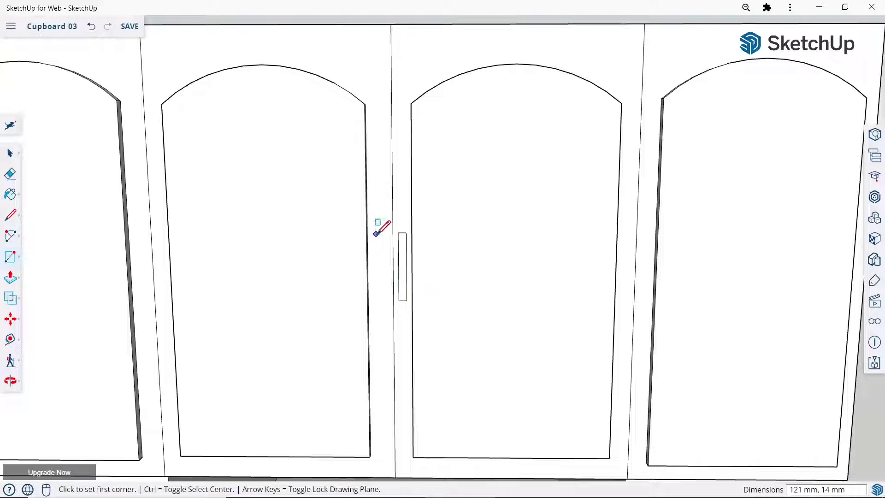
{"action": "left_click", "coordinate": [376, 235]}
{"action": "left_click", "coordinate": [384, 304]}
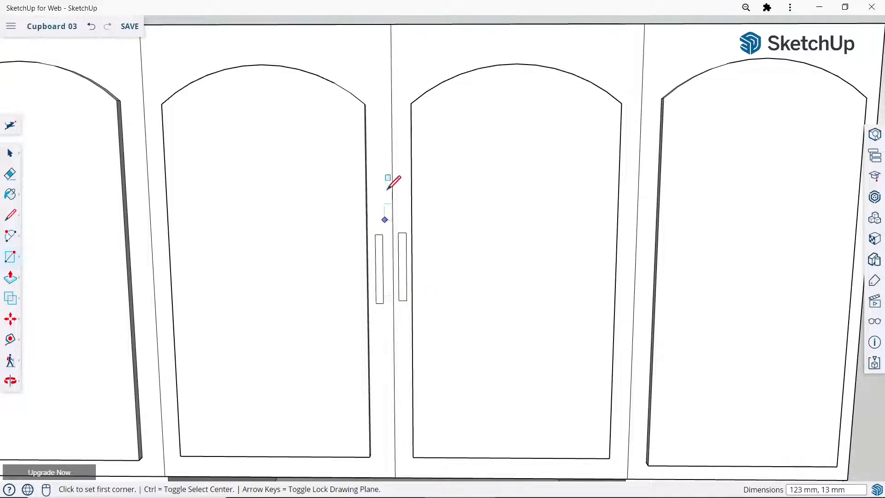
{"action": "scroll", "coordinate": [394, 182], "scroll_direction": "down", "scroll_amount": 5}
{"action": "mouse_move", "coordinate": [392, 178]}
{"action": "middle_mouse_down"}
{"action": "mouse_move", "coordinate": [415, 217]}
{"action": "mouse_move", "coordinate": [2, 281]}
{"action": "middle_mouse_up"}
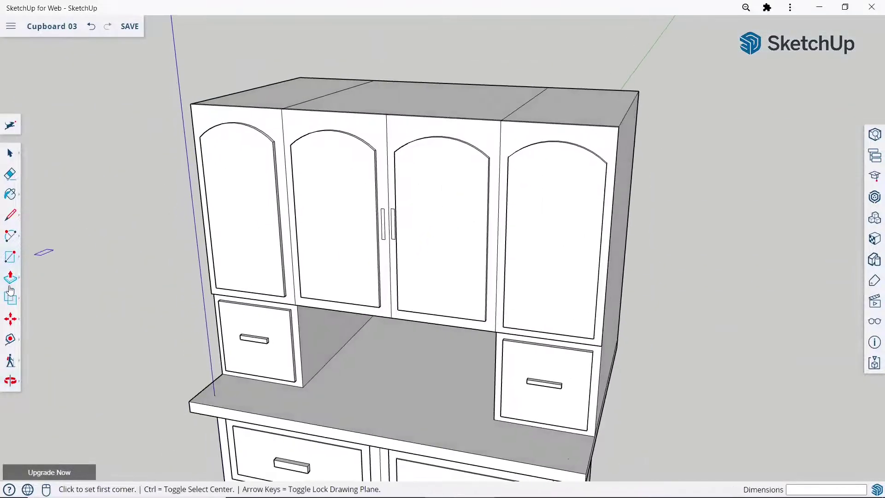
Push/Pull both middle upper-door handle rectangles outward about 15 mm.
{"action": "left_click", "coordinate": [10, 285]}
{"action": "scroll", "coordinate": [461, 217], "scroll_direction": "up", "scroll_amount": 2}
{"action": "scroll", "coordinate": [396, 212], "scroll_direction": "up", "scroll_amount": 5}
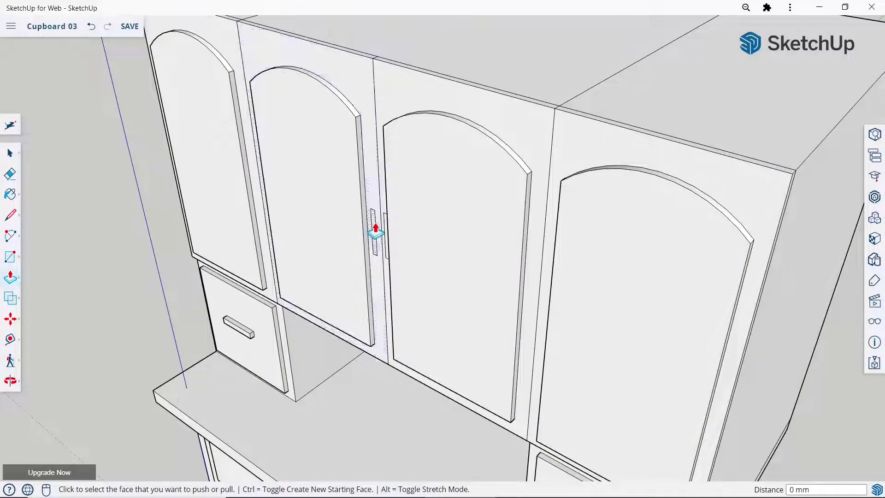
{"action": "left_click", "coordinate": [375, 230]}
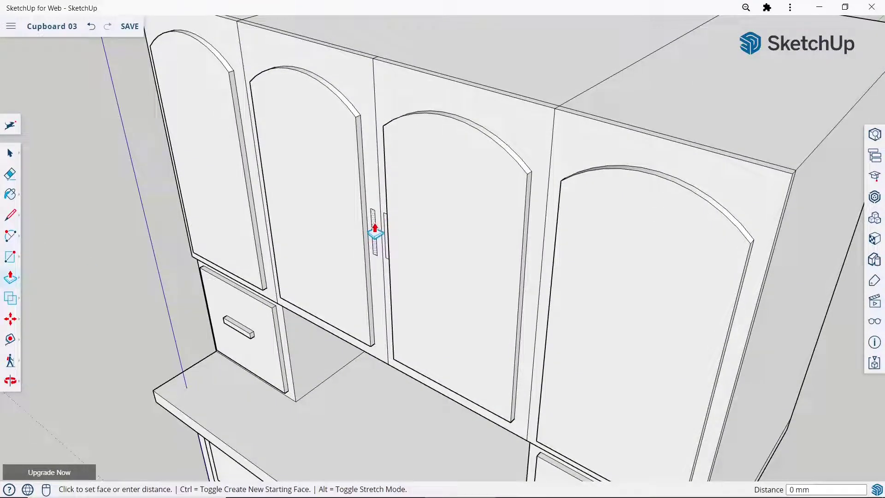
{"action": "left_click", "coordinate": [367, 207]}
{"action": "scroll", "coordinate": [387, 237], "scroll_direction": "up", "scroll_amount": 2}
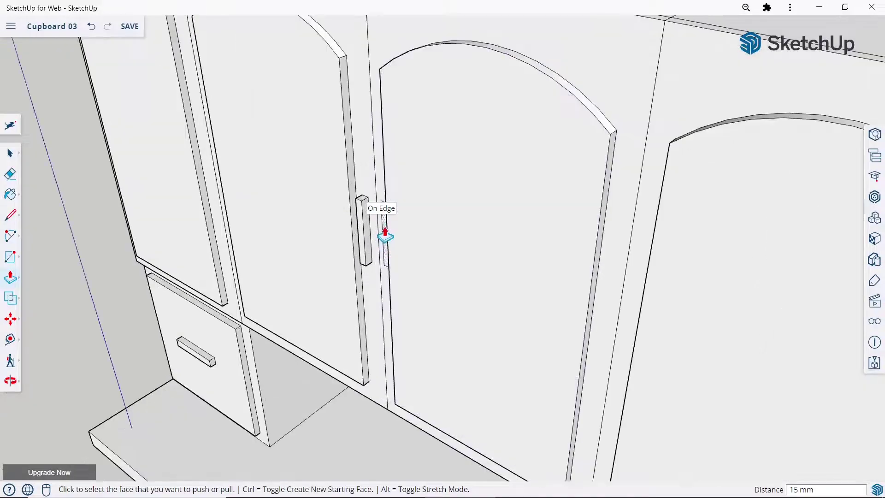
{"action": "left_click", "coordinate": [387, 234]}
{"action": "left_click", "coordinate": [364, 217]}
Return to Select and orbit to view the cupboard's underside.
{"action": "scroll", "coordinate": [407, 172], "scroll_direction": "down", "scroll_amount": 2}
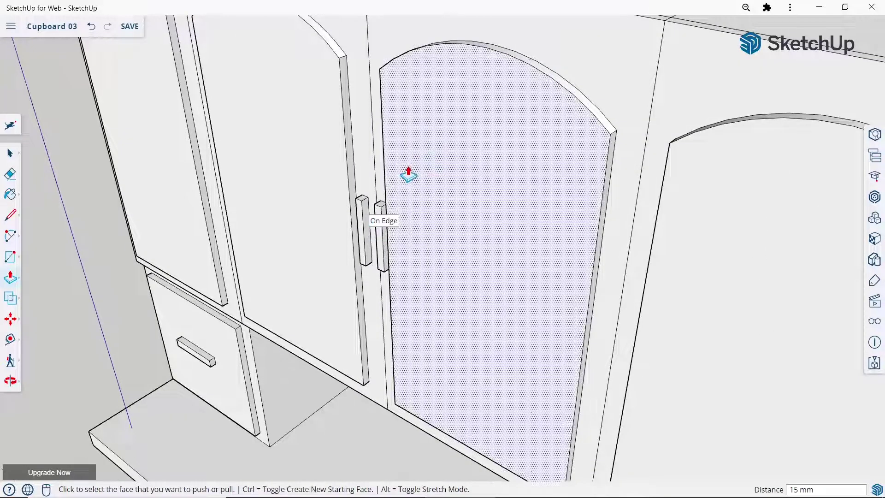
{"action": "scroll", "coordinate": [399, 174], "scroll_direction": "down", "scroll_amount": 3}
{"action": "scroll", "coordinate": [411, 241], "scroll_direction": "down", "scroll_amount": 3}
{"action": "mouse_move", "coordinate": [411, 241]}
{"action": "middle_mouse_down"}
{"action": "mouse_move", "coordinate": [531, 199]}
{"action": "mouse_move", "coordinate": [370, 194]}
{"action": "mouse_move", "coordinate": [405, 179]}
{"action": "mouse_move", "coordinate": [187, 239]}
{"action": "mouse_move", "coordinate": [463, 197]}
{"action": "mouse_move", "coordinate": [297, 212]}
{"action": "mouse_move", "coordinate": [369, 257]}
{"action": "mouse_move", "coordinate": [546, 268]}
{"action": "mouse_move", "coordinate": [490, 200]}
{"action": "middle_mouse_up"}
{"action": "scroll", "coordinate": [369, 194], "scroll_direction": "down", "scroll_amount": 2}
{"action": "scroll", "coordinate": [405, 180], "scroll_direction": "down", "scroll_amount": 2}
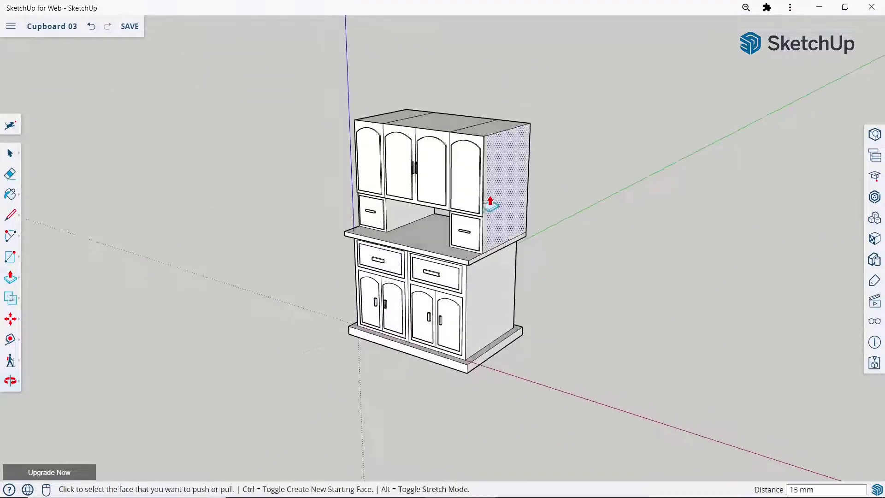
{"action": "scroll", "coordinate": [490, 200], "scroll_direction": "up", "scroll_amount": 2}
{"action": "left_click", "coordinate": [10, 152]}
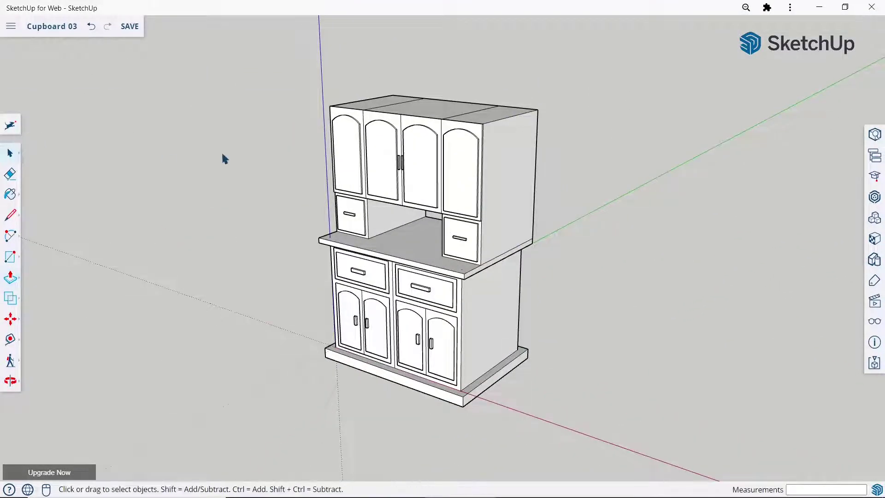
{"action": "mouse_move", "coordinate": [223, 156]}
{"action": "middle_mouse_down"}
{"action": "mouse_move", "coordinate": [409, 371]}
{"action": "mouse_move", "coordinate": [509, 362]}
{"action": "mouse_move", "coordinate": [558, 153]}
{"action": "mouse_move", "coordinate": [502, 216]}
{"action": "middle_mouse_up"}
Draw the first two 55 mm-radius circles near opposite corners of the bottom face.
{"action": "left_click", "coordinate": [9, 265]}
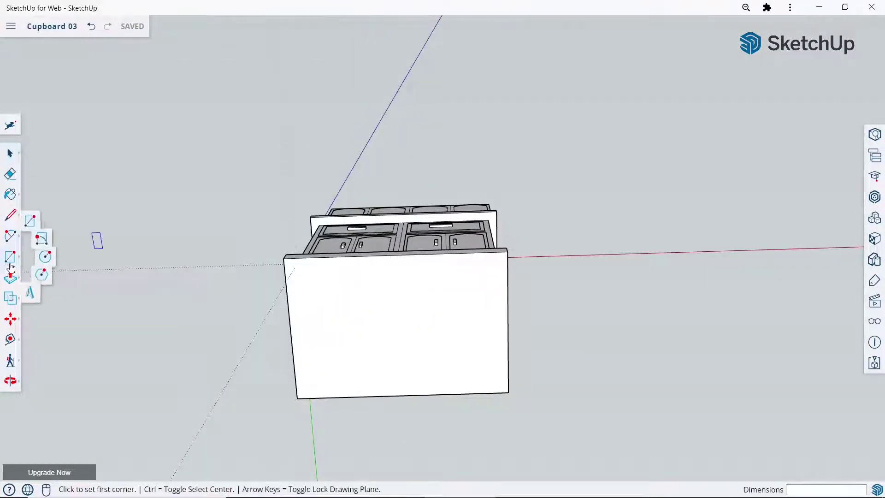
{"action": "left_click", "coordinate": [56, 259]}
{"action": "scroll", "coordinate": [330, 275], "scroll_direction": "up", "scroll_amount": 3}
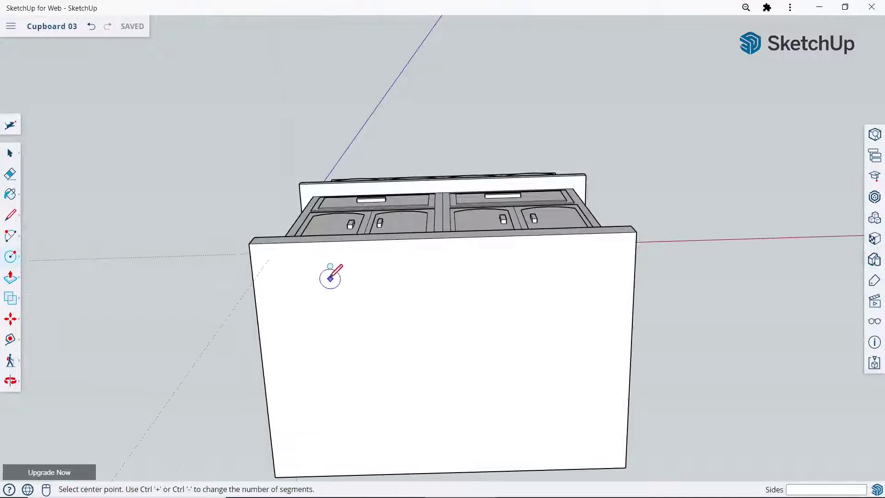
{"action": "left_click", "coordinate": [282, 271]}
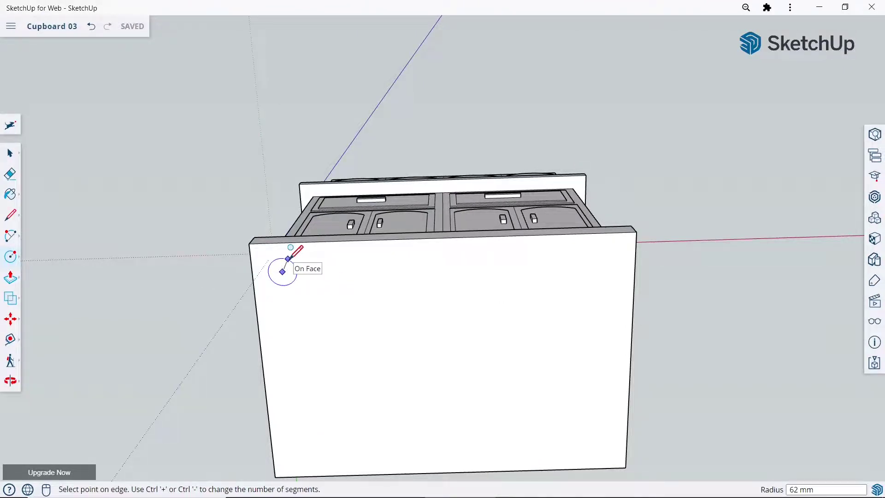
{"action": "type", "text": "55"}
{"action": "left_click", "coordinate": [288, 259]}
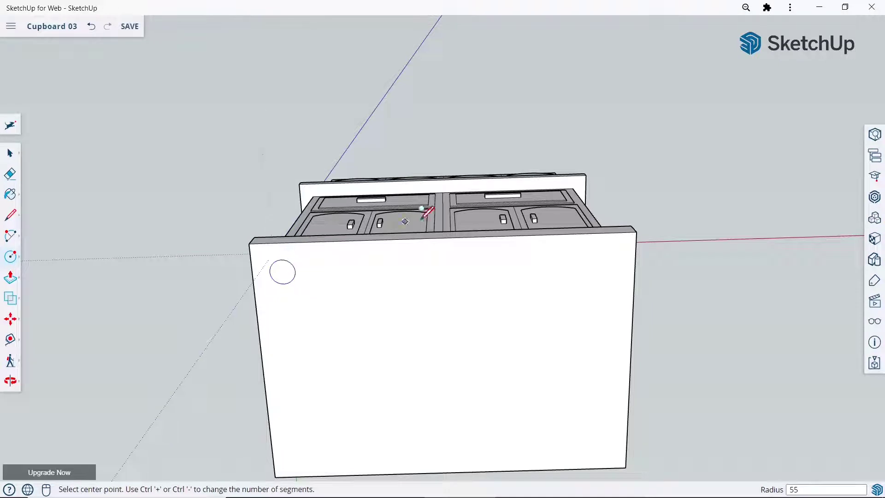
{"action": "left_click", "coordinate": [600, 253]}
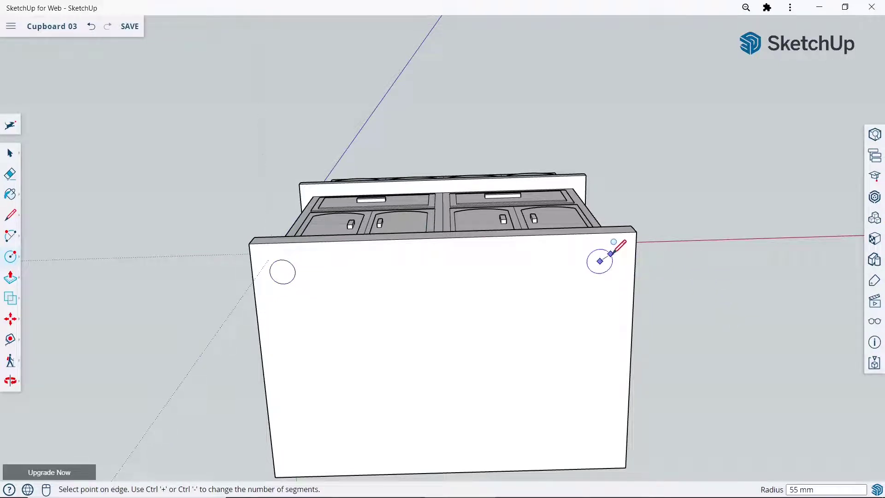
{"action": "type", "text": "55"}
{"action": "key", "text": "Return"}
Draw 55 mm-radius circles near the bottom-left and bottom-right corners.
{"action": "scroll", "coordinate": [306, 208], "scroll_direction": "down", "scroll_amount": 3}
{"action": "scroll", "coordinate": [295, 346], "scroll_direction": "up", "scroll_amount": 3}
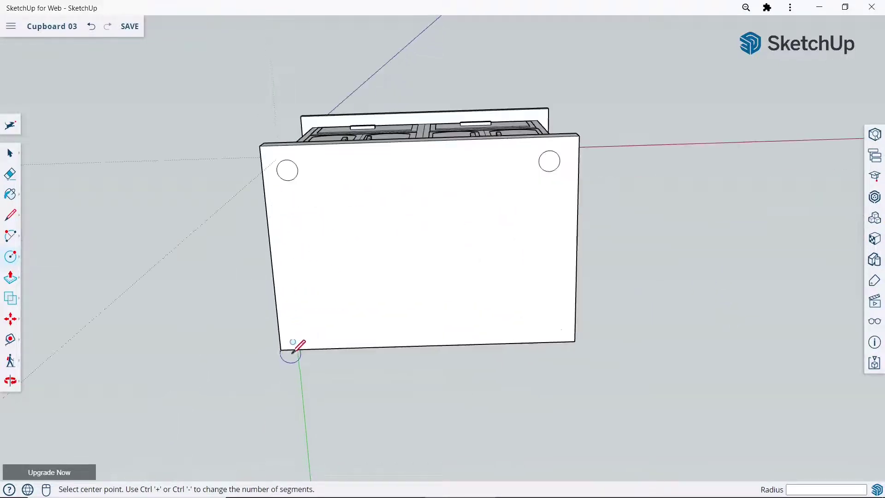
{"action": "left_click", "coordinate": [303, 328]}
{"action": "left_click", "coordinate": [304, 317]}
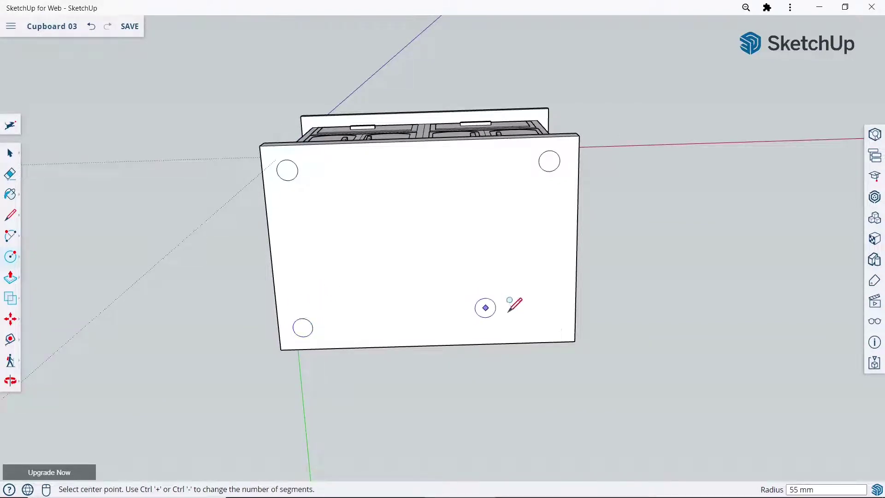
{"action": "left_click", "coordinate": [547, 321]}
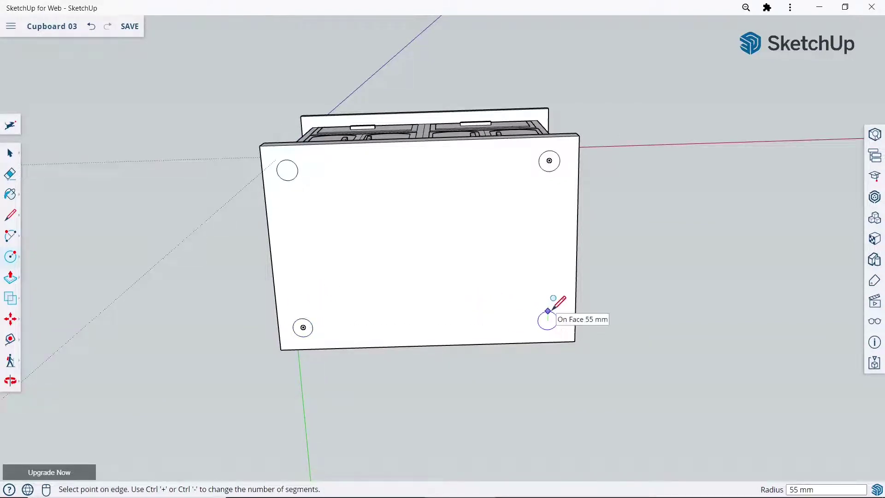
{"action": "left_click", "coordinate": [557, 306]}
Push/Pull the four corner circles into 60 mm round feet.
{"action": "left_click", "coordinate": [10, 276]}
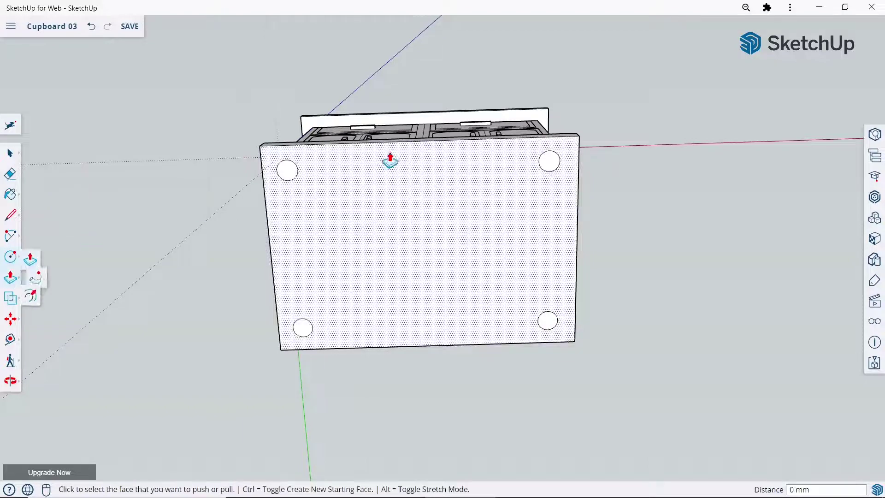
{"action": "middle_click_drag", "start_coordinate": [387, 158], "coordinate": [380, 173]}
{"action": "scroll", "coordinate": [332, 272], "scroll_direction": "up", "scroll_amount": 3}
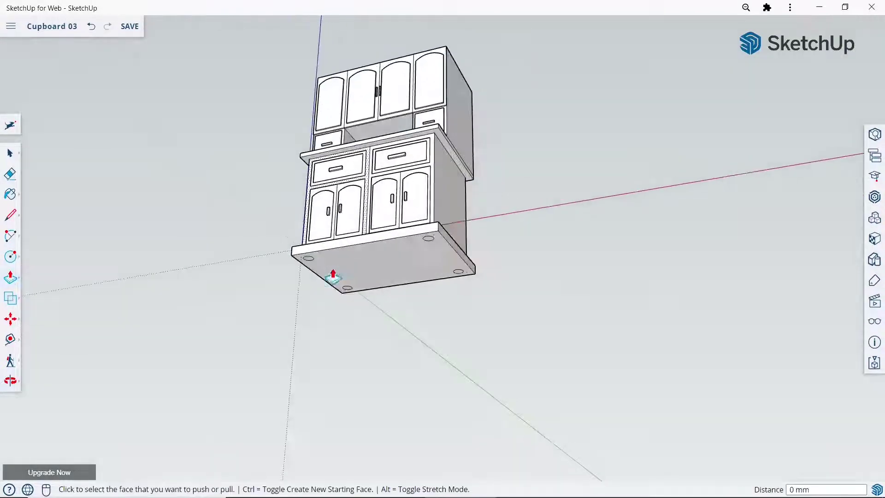
{"action": "scroll", "coordinate": [306, 261], "scroll_direction": "up", "scroll_amount": 3}
{"action": "left_click", "coordinate": [306, 261]}
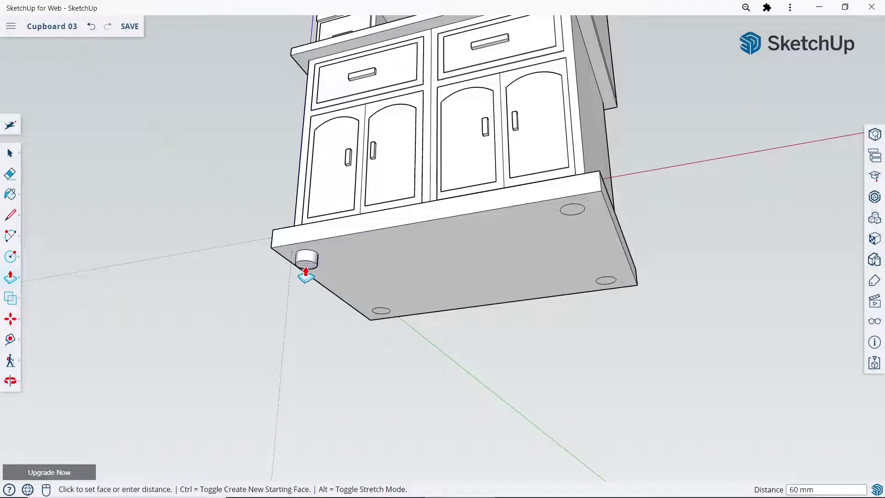
{"action": "key", "text": "Return"}
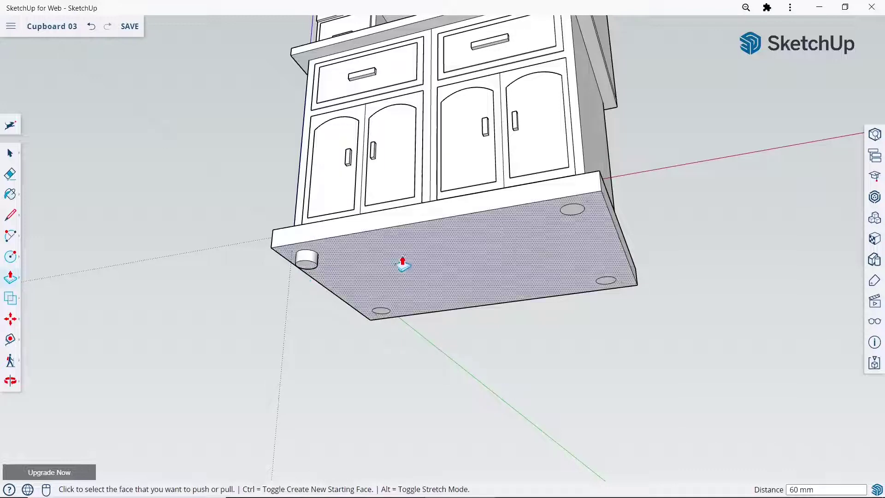
{"action": "left_click", "coordinate": [573, 211]}
{"action": "type", "text": "60"}
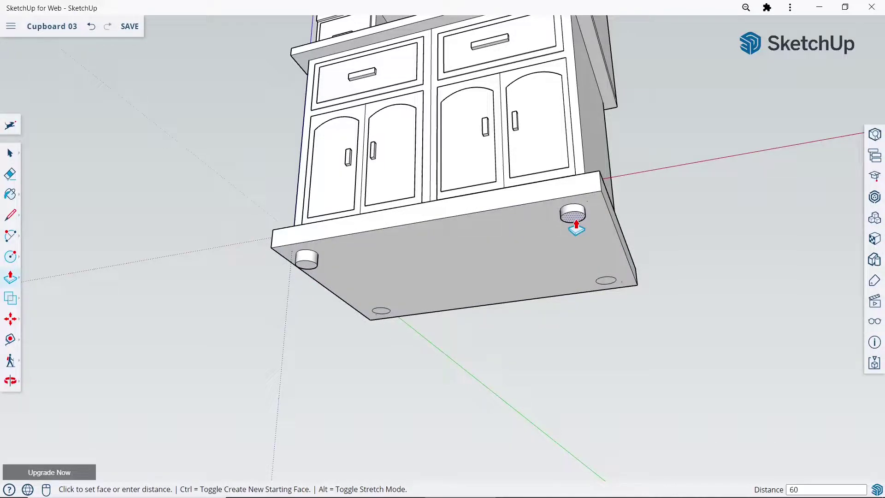
{"action": "key", "text": "Return"}
{"action": "left_click", "coordinate": [607, 282]}
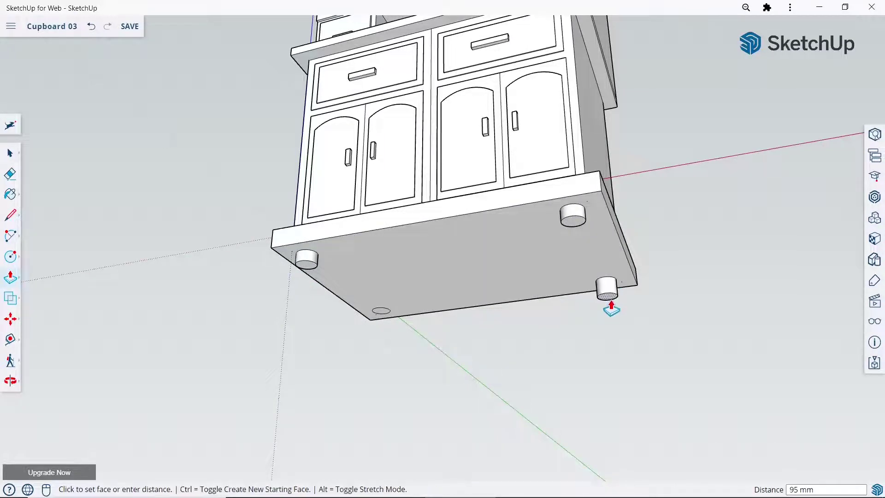
{"action": "key", "text": "Return"}
{"action": "left_click", "coordinate": [380, 310]}
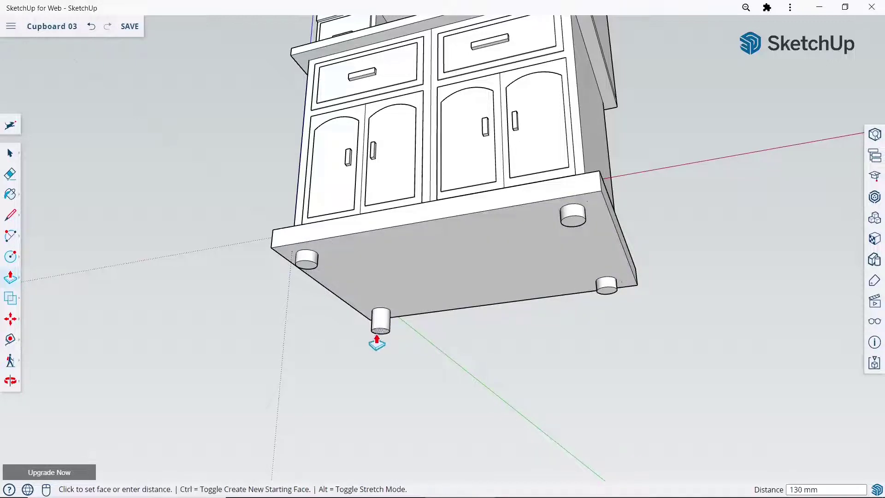
{"action": "type", "text": "60"}
{"action": "key", "text": "Return"}
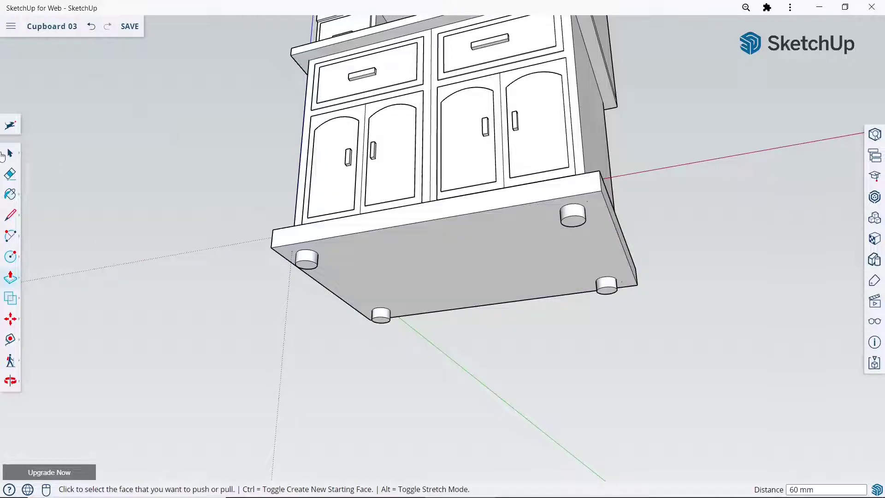
Return to Select, orbit to a high view and zoom in on the upper cabinet.
{"action": "left_click", "coordinate": [10, 153]}
{"action": "mouse_move", "coordinate": [198, 154]}
{"action": "middle_mouse_down"}
{"action": "mouse_move", "coordinate": [404, 315]}
{"action": "mouse_move", "coordinate": [398, 319]}
{"action": "mouse_move", "coordinate": [427, 108]}
{"action": "mouse_move", "coordinate": [371, 262]}
{"action": "middle_mouse_up"}
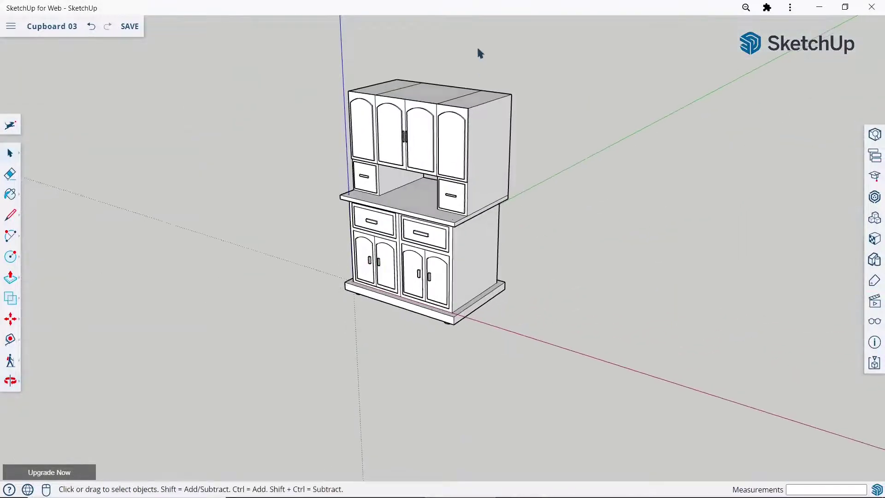
{"action": "middle_click_drag", "start_coordinate": [480, 54], "coordinate": [422, 210]}
{"action": "scroll", "coordinate": [420, 210], "scroll_direction": "up", "scroll_amount": 2}
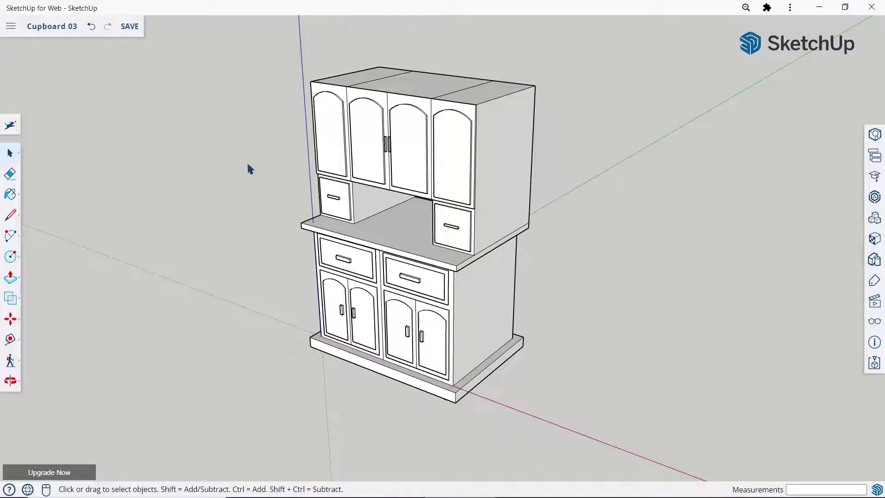
{"action": "scroll", "coordinate": [544, 277], "scroll_direction": "down", "scroll_amount": 1}
{"action": "scroll", "coordinate": [479, 198], "scroll_direction": "down", "scroll_amount": 1}
{"action": "scroll", "coordinate": [467, 135], "scroll_direction": "up", "scroll_amount": 5}
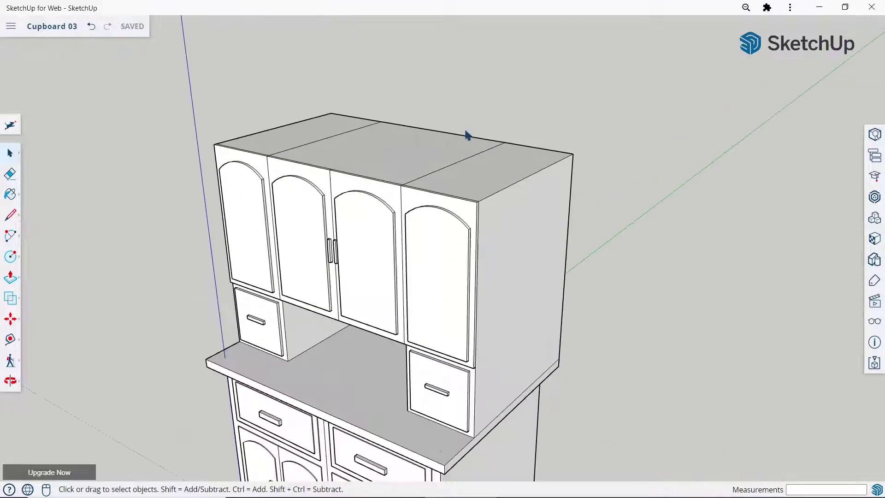
Offset a border outward around the upper cabinet's top face.
{"action": "left_click", "coordinate": [464, 157]}
{"action": "left_click", "coordinate": [467, 160]}
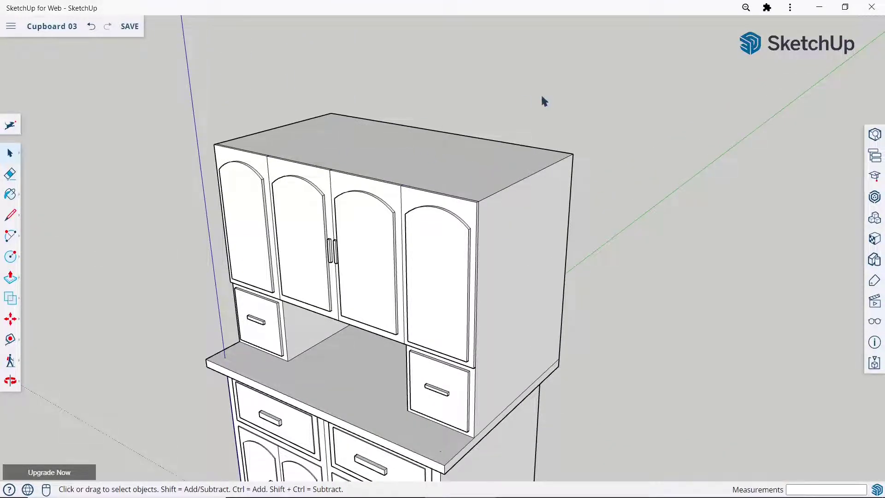
{"action": "left_click", "coordinate": [10, 286]}
{"action": "left_click", "coordinate": [27, 302]}
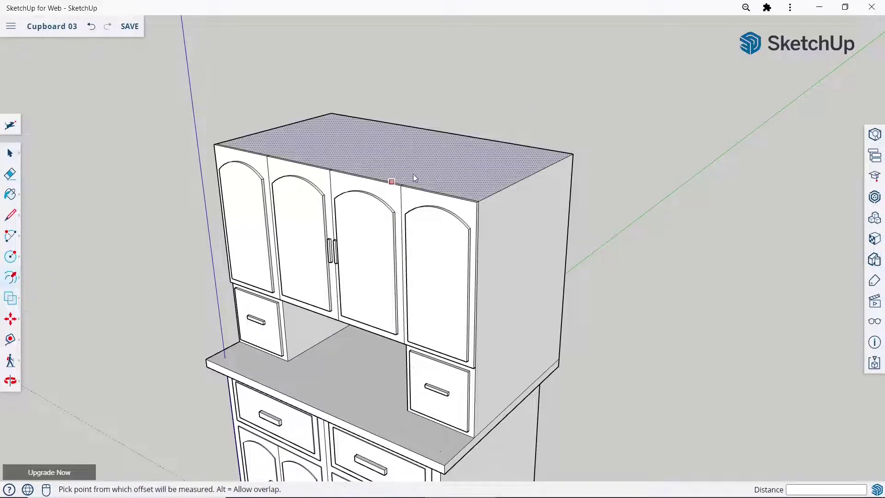
{"action": "left_click", "coordinate": [392, 182]}
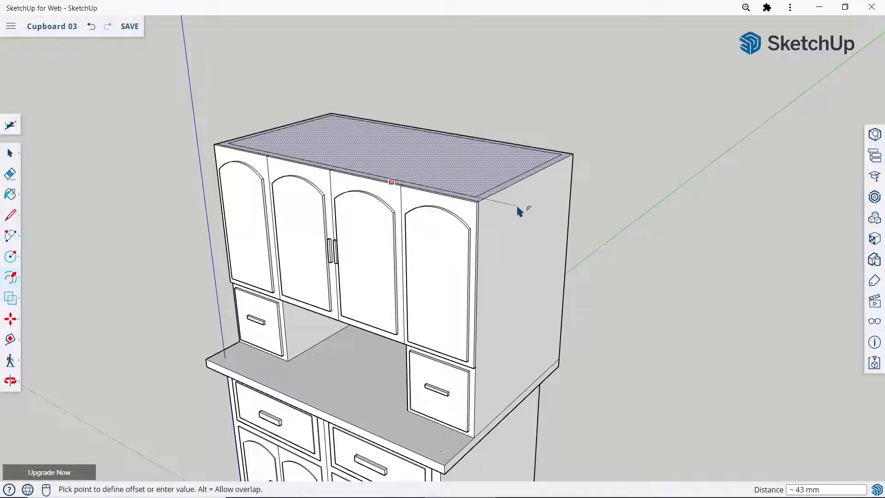
{"action": "left_click", "coordinate": [520, 223]}
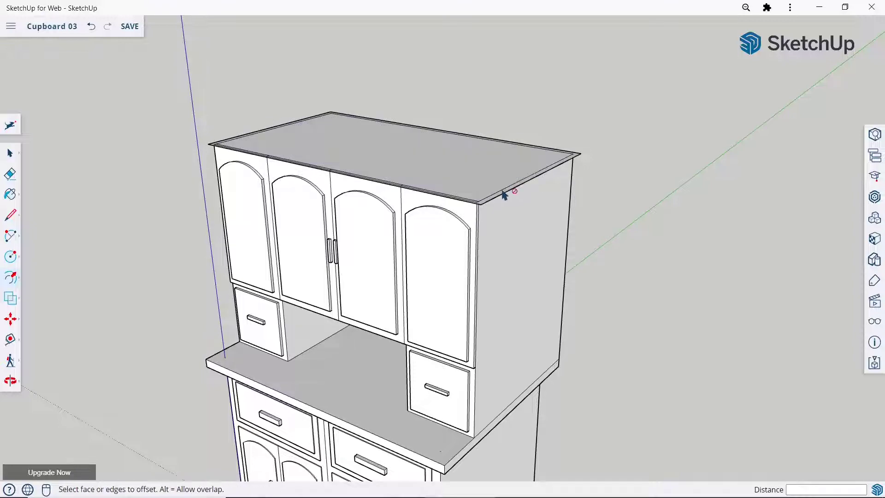
Delete the cabinet's top-front edge, then undo the deletion.
{"action": "mouse_move", "coordinate": [57, 213]}
{"action": "middle_mouse_down"}
{"action": "mouse_move", "coordinate": [527, 282]}
{"action": "mouse_move", "coordinate": [176, 193]}
{"action": "middle_mouse_up"}
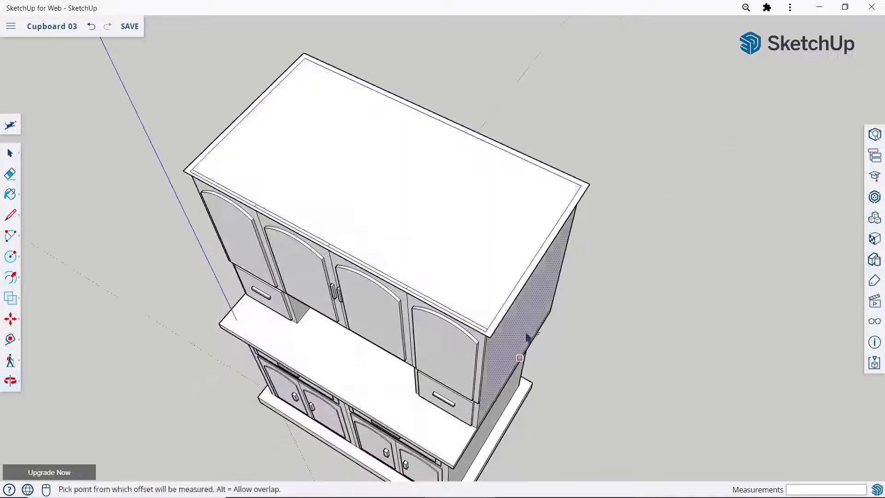
{"action": "scroll", "coordinate": [241, 165], "scroll_direction": "up", "scroll_amount": 3}
{"action": "scroll", "coordinate": [241, 165], "scroll_direction": "up", "scroll_amount": 3}
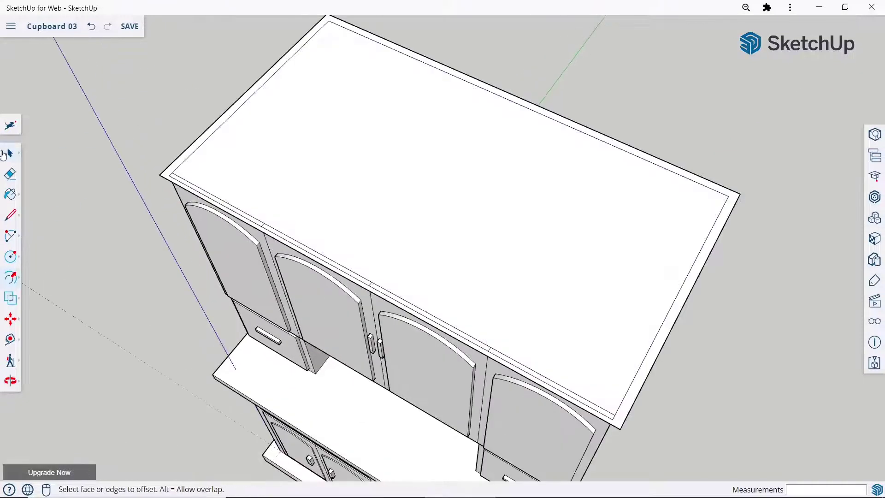
{"action": "left_click", "coordinate": [10, 153]}
{"action": "scroll", "coordinate": [162, 152], "scroll_direction": "up", "scroll_amount": 5}
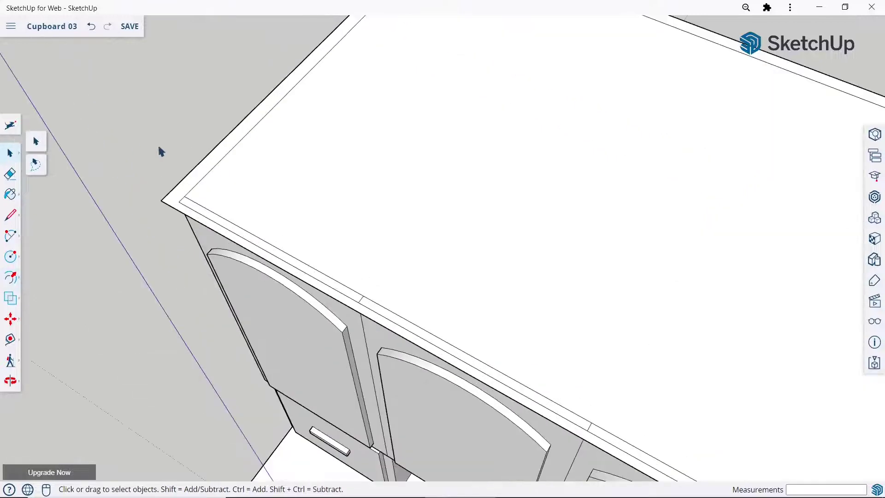
{"action": "left_click", "coordinate": [197, 218]}
{"action": "key", "text": "Delete"}
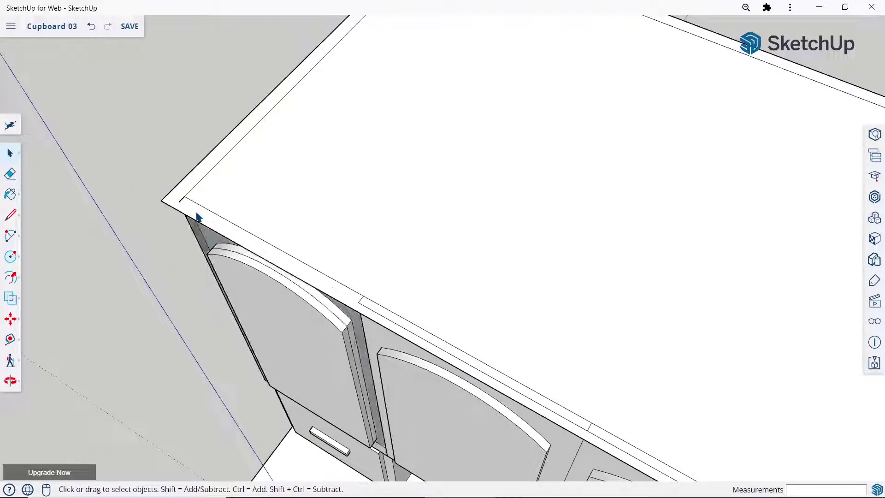
{"action": "key", "text": "ctrl+z"}
{"action": "scroll", "coordinate": [203, 193], "scroll_direction": "down", "scroll_amount": 3}
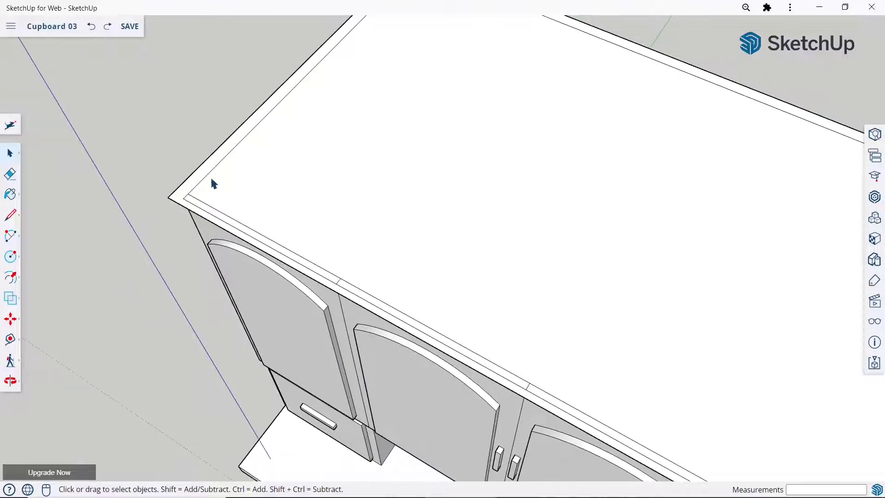
{"action": "scroll", "coordinate": [210, 179], "scroll_direction": "down", "scroll_amount": 2}
{"action": "mouse_move", "coordinate": [210, 180]}
{"action": "middle_mouse_down"}
{"action": "mouse_move", "coordinate": [318, 228]}
{"action": "mouse_move", "coordinate": [322, 150]}
{"action": "middle_mouse_up"}
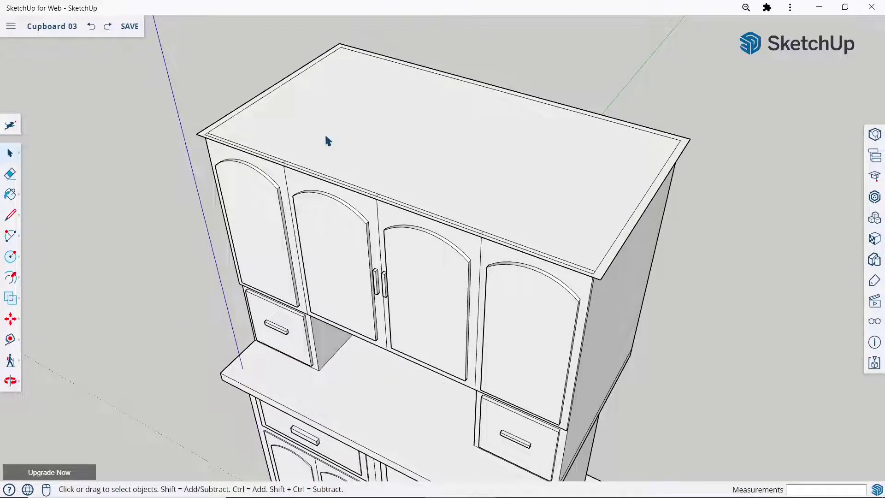
Push/Pull the upper cabinet's top face, entering 0 as the distance.
{"action": "left_click", "coordinate": [10, 277]}
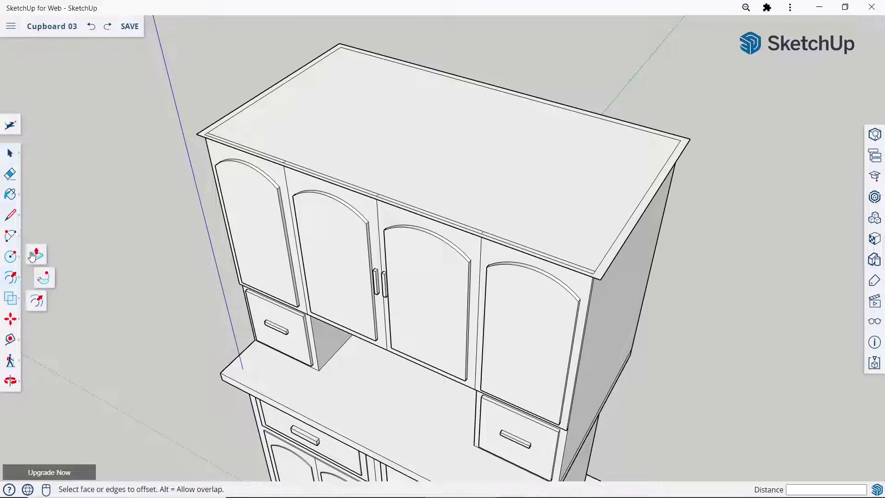
{"action": "left_click", "coordinate": [32, 257]}
{"action": "left_click", "coordinate": [340, 131]}
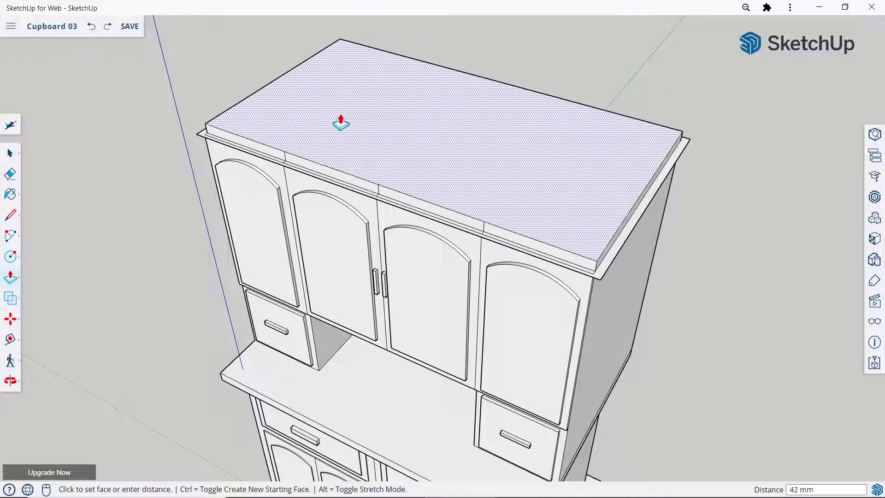
{"action": "type", "text": "0"}
{"action": "key", "text": "Return"}
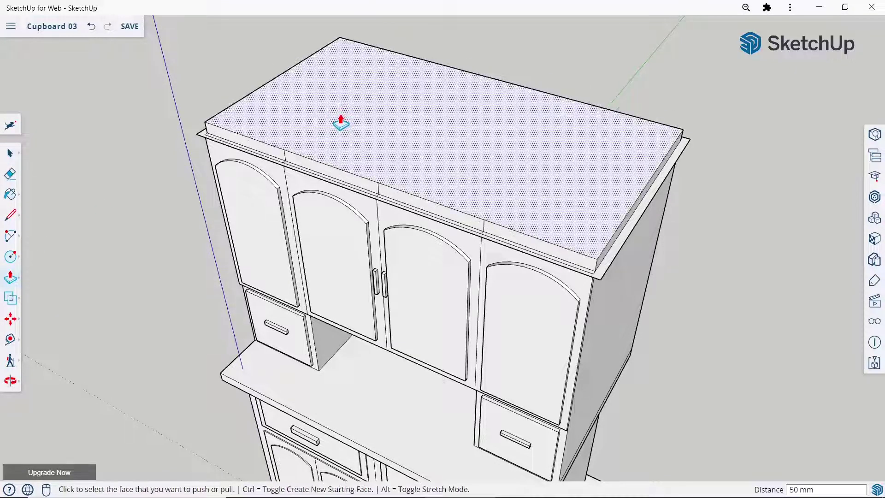
{"action": "mouse_move", "coordinate": [341, 122]}
{"action": "middle_mouse_down"}
{"action": "mouse_move", "coordinate": [362, 138]}
{"action": "mouse_move", "coordinate": [374, 40]}
{"action": "mouse_move", "coordinate": [360, 118]}
{"action": "middle_mouse_up"}
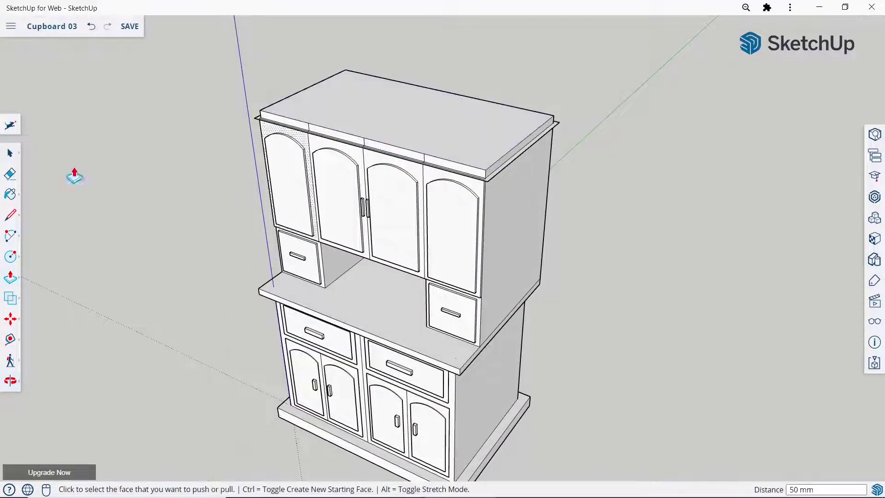
{"action": "left_click", "coordinate": [11, 152]}
{"action": "scroll", "coordinate": [310, 87], "scroll_direction": "up", "scroll_amount": 3}
{"action": "scroll", "coordinate": [259, 115], "scroll_direction": "up", "scroll_amount": 3}
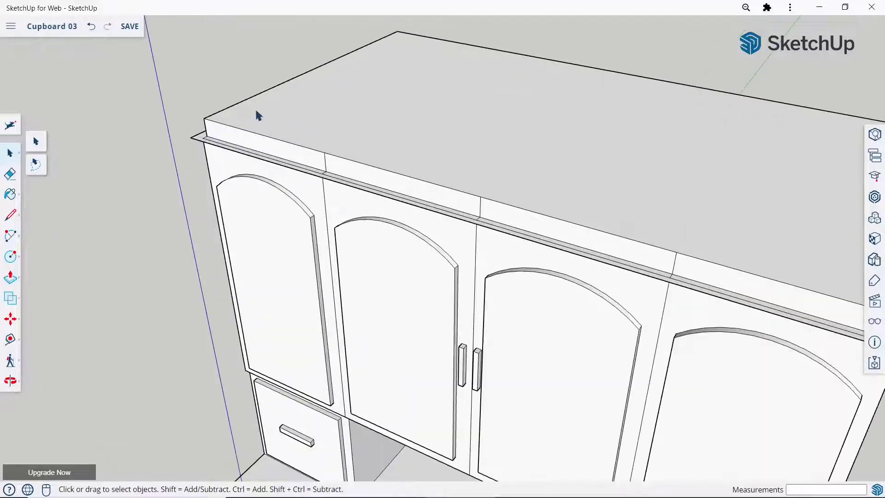
{"action": "scroll", "coordinate": [226, 170], "scroll_direction": "up", "scroll_amount": 3}
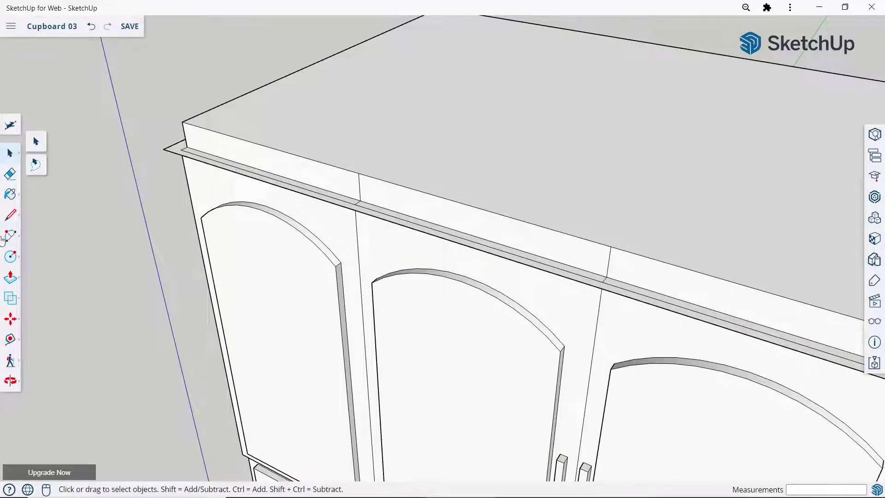
Pull the front-left, middle and front-right border strips up 50 mm, level with the top.
{"action": "left_click", "coordinate": [10, 277]}
{"action": "scroll", "coordinate": [239, 144], "scroll_direction": "up", "scroll_amount": 2}
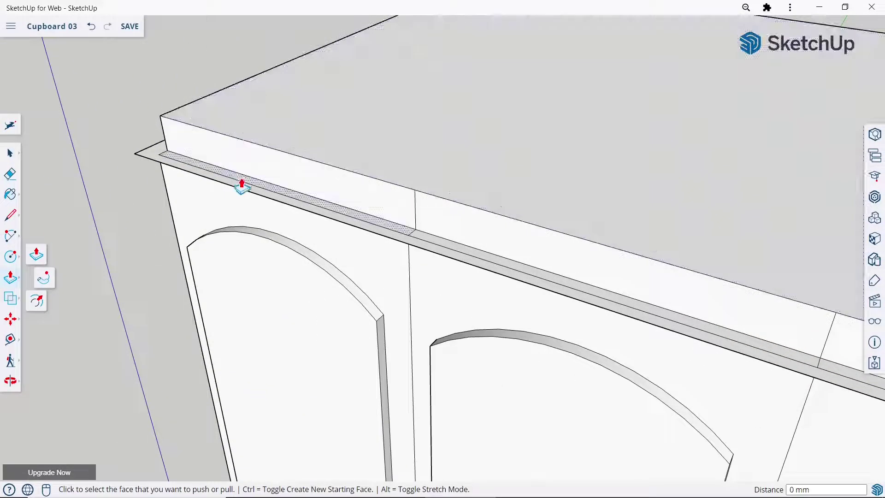
{"action": "left_click", "coordinate": [239, 183]}
{"action": "left_click", "coordinate": [257, 143]}
{"action": "left_click", "coordinate": [421, 238]}
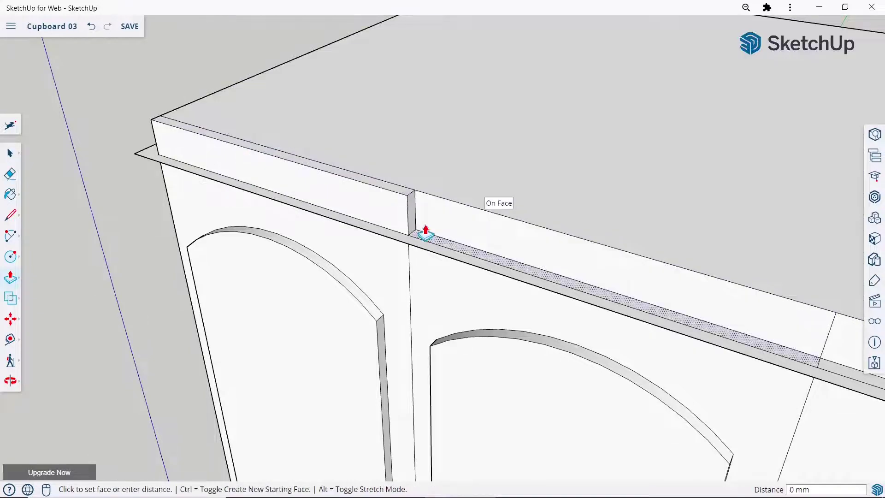
{"action": "left_click", "coordinate": [426, 202]}
{"action": "scroll", "coordinate": [391, 170], "scroll_direction": "down", "scroll_amount": 2}
{"action": "scroll", "coordinate": [444, 173], "scroll_direction": "down", "scroll_amount": 2}
{"action": "scroll", "coordinate": [592, 247], "scroll_direction": "up", "scroll_amount": 4}
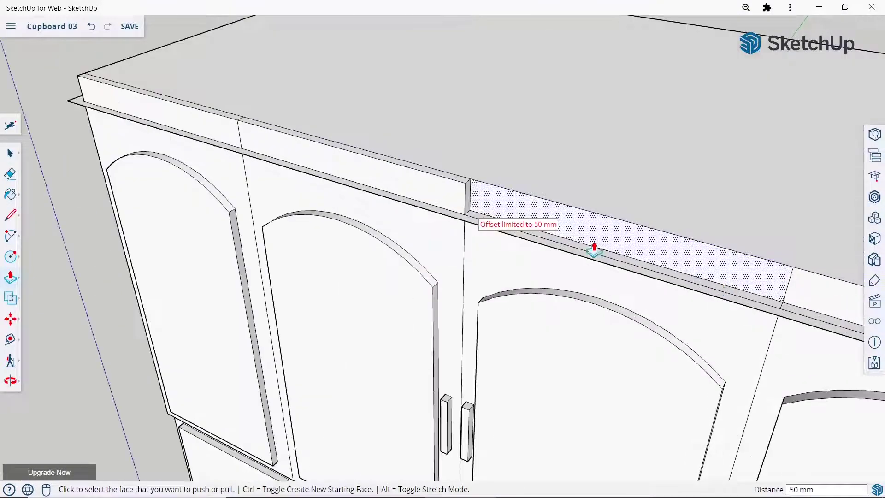
{"action": "left_click", "coordinate": [582, 260]}
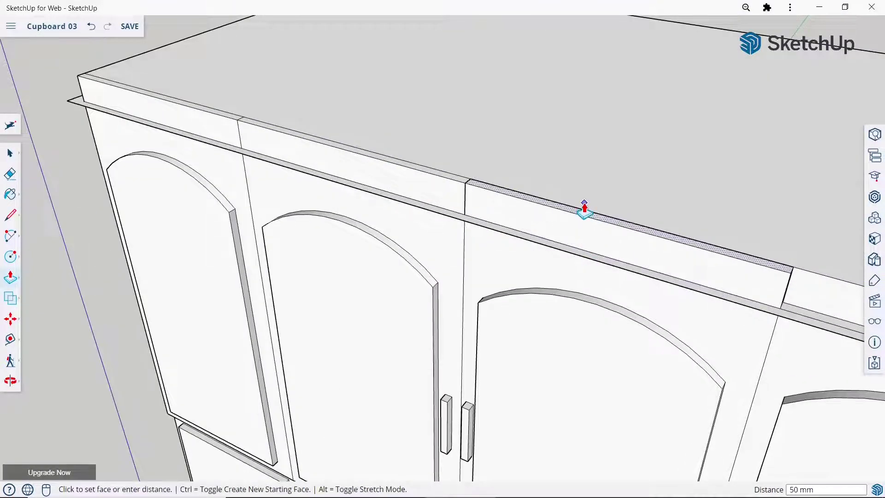
{"action": "left_click", "coordinate": [584, 209]}
Pull the right corner and right side border strips up to match, then return to Select.
{"action": "scroll", "coordinate": [299, 118], "scroll_direction": "down", "scroll_amount": 2}
{"action": "scroll", "coordinate": [652, 197], "scroll_direction": "down", "scroll_amount": 1}
{"action": "scroll", "coordinate": [670, 223], "scroll_direction": "up", "scroll_amount": 3}
{"action": "scroll", "coordinate": [722, 230], "scroll_direction": "up", "scroll_amount": 2}
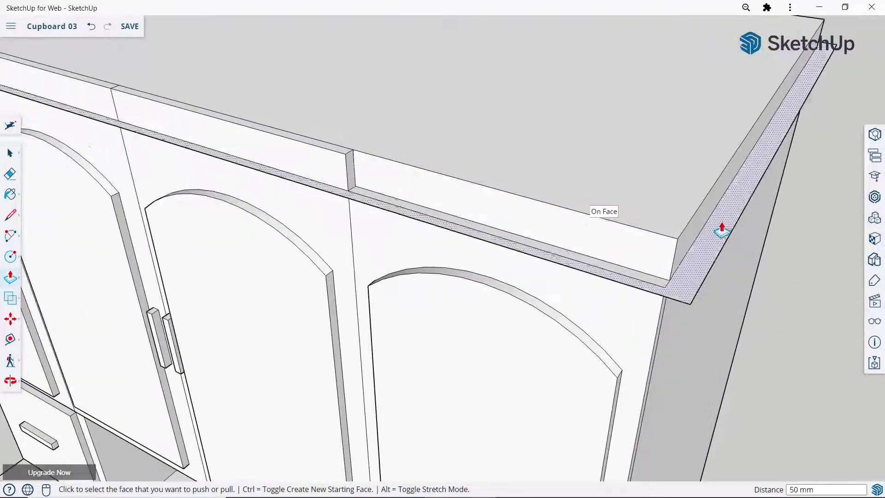
{"action": "left_click", "coordinate": [616, 274]}
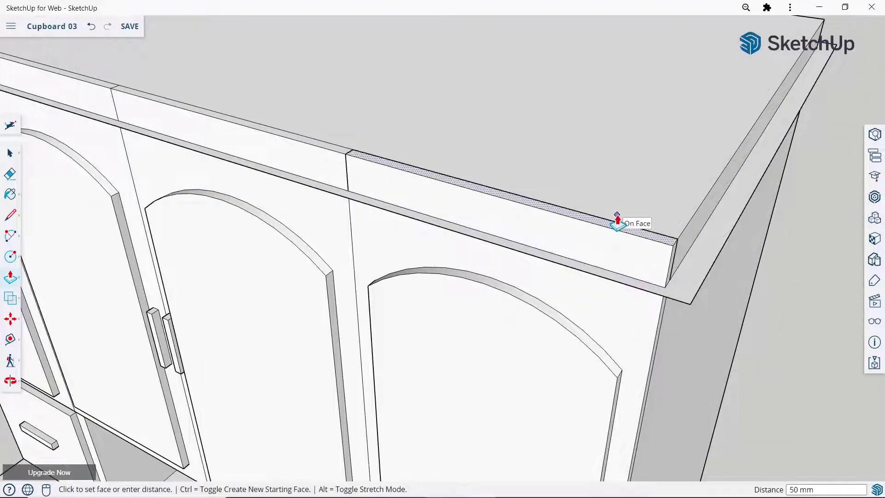
{"action": "left_click", "coordinate": [617, 221]}
{"action": "scroll", "coordinate": [617, 222], "scroll_direction": "down", "scroll_amount": 1}
{"action": "scroll", "coordinate": [617, 222], "scroll_direction": "down", "scroll_amount": 2}
{"action": "scroll", "coordinate": [617, 221], "scroll_direction": "down", "scroll_amount": 2}
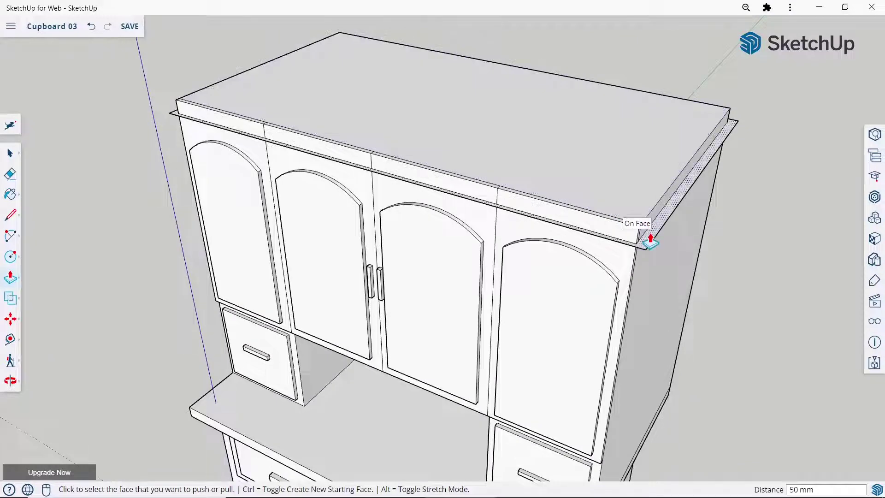
{"action": "left_click", "coordinate": [651, 242]}
{"action": "left_click", "coordinate": [571, 233]}
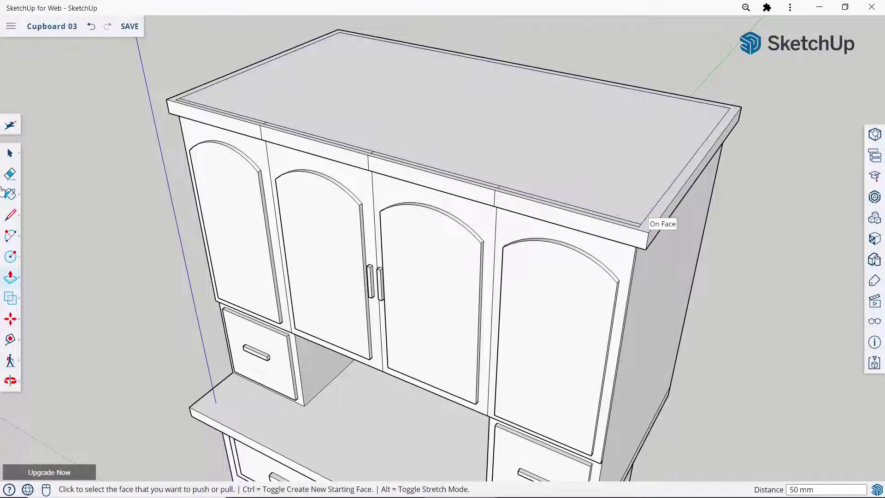
{"action": "left_click", "coordinate": [10, 155]}
{"action": "scroll", "coordinate": [508, 197], "scroll_direction": "down", "scroll_amount": 2}
{"action": "scroll", "coordinate": [309, 115], "scroll_direction": "up", "scroll_amount": 3}
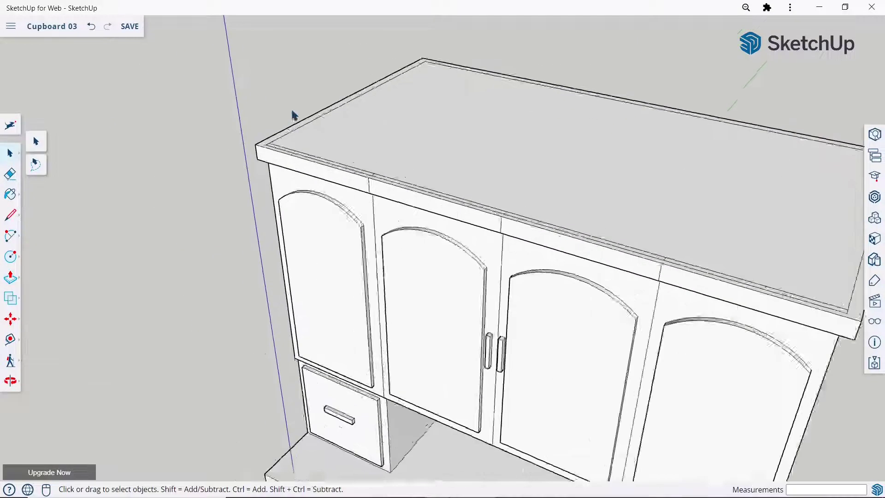
{"action": "scroll", "coordinate": [309, 115], "scroll_direction": "up", "scroll_amount": 2}
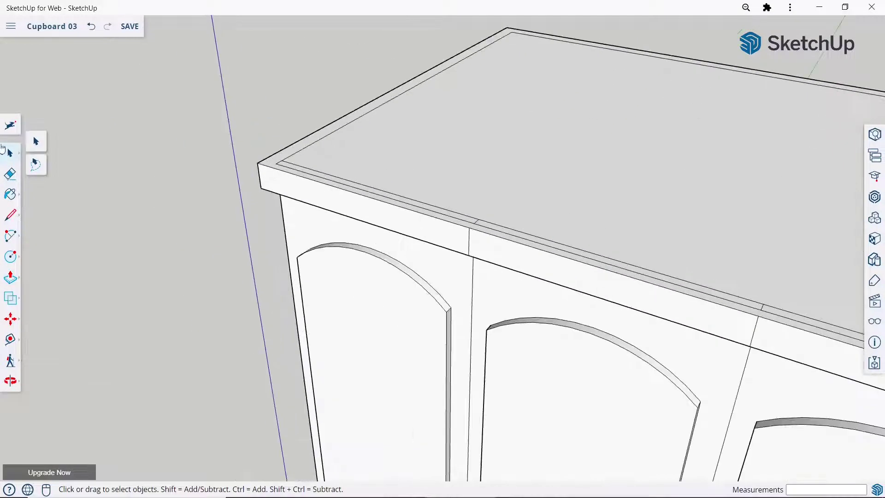
With the Eraser, remove the extra edges along the top's front and left bevels.
{"action": "left_click", "coordinate": [9, 172]}
{"action": "scroll", "coordinate": [235, 147], "scroll_direction": "up", "scroll_amount": 2}
{"action": "key", "text": "ctrl"}
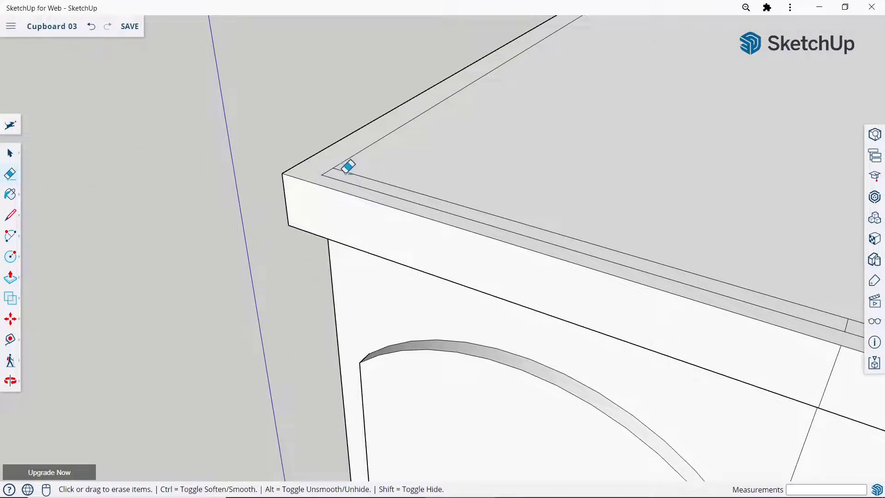
{"action": "left_click", "coordinate": [349, 169]}
{"action": "scroll", "coordinate": [347, 176], "scroll_direction": "down", "scroll_amount": 3}
{"action": "scroll", "coordinate": [326, 167], "scroll_direction": "down", "scroll_amount": 1}
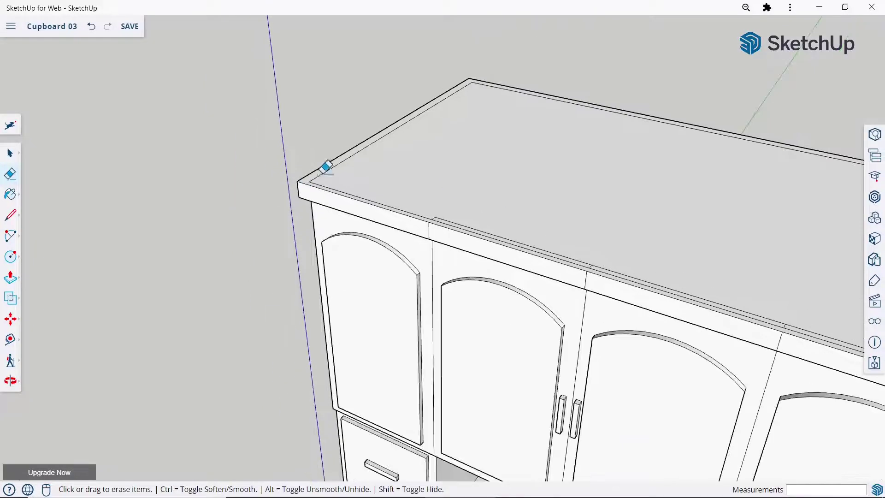
{"action": "scroll", "coordinate": [323, 161], "scroll_direction": "up", "scroll_amount": 2}
{"action": "left_click", "coordinate": [330, 182]}
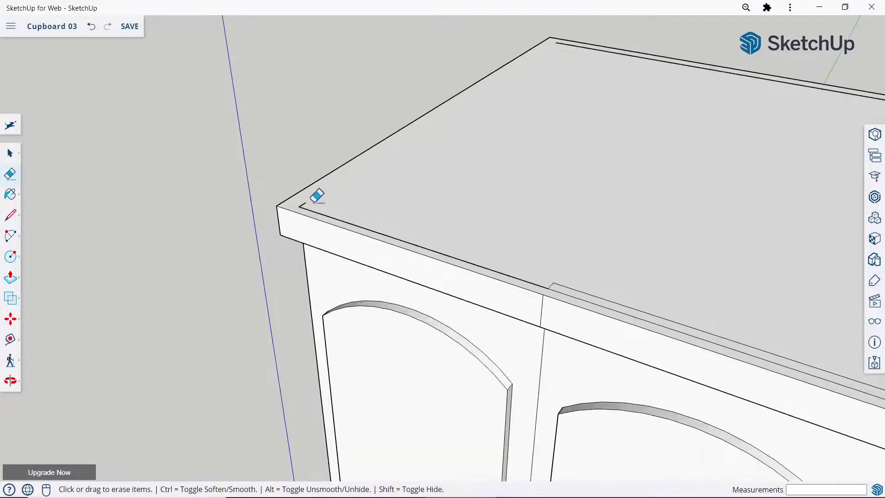
{"action": "left_click", "coordinate": [301, 206]}
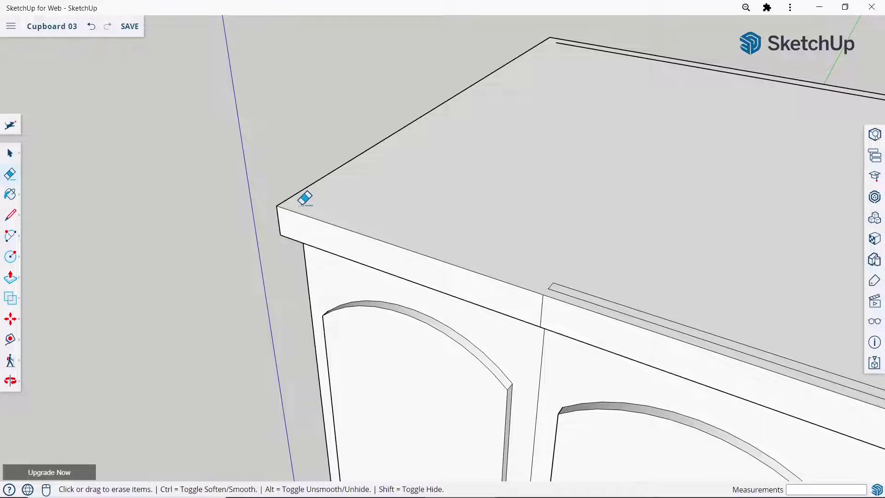
{"action": "scroll", "coordinate": [500, 126], "scroll_direction": "down", "scroll_amount": 5}
{"action": "scroll", "coordinate": [502, 103], "scroll_direction": "up", "scroll_amount": 5}
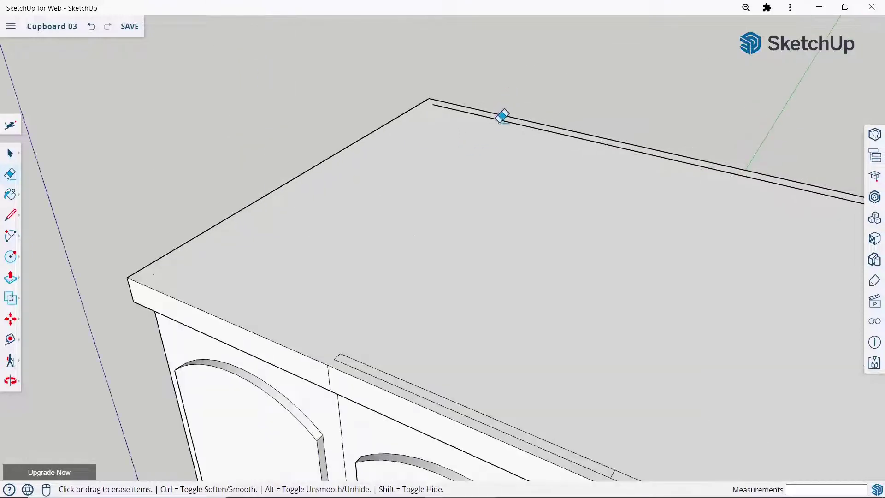
Erase the stray line near the top's back edge, undoing the accidental face deletion.
{"action": "left_click", "coordinate": [502, 116]}
{"action": "key", "text": "ctrl+z"}
{"action": "scroll", "coordinate": [389, 124], "scroll_direction": "down", "scroll_amount": 2}
{"action": "scroll", "coordinate": [536, 123], "scroll_direction": "down", "scroll_amount": 2}
{"action": "scroll", "coordinate": [536, 123], "scroll_direction": "down", "scroll_amount": 2}
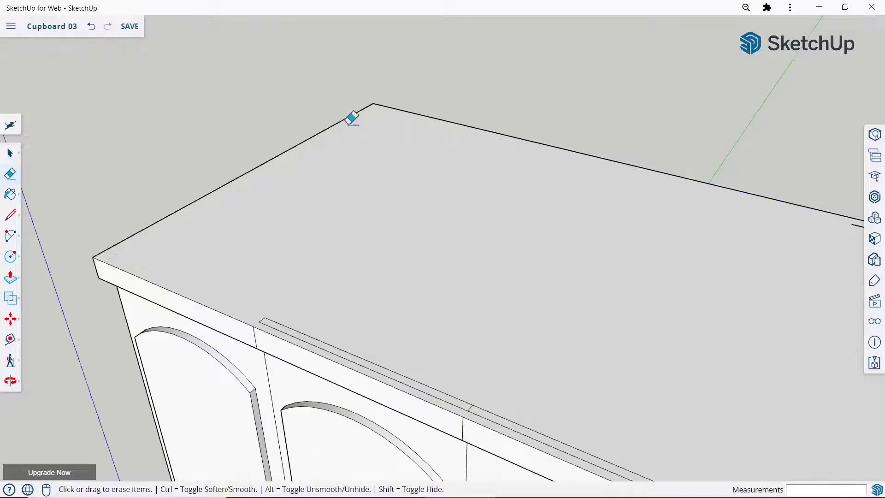
{"action": "scroll", "coordinate": [629, 178], "scroll_direction": "down", "scroll_amount": 3}
{"action": "scroll", "coordinate": [669, 176], "scroll_direction": "up", "scroll_amount": 2}
{"action": "scroll", "coordinate": [682, 182], "scroll_direction": "up", "scroll_amount": 3}
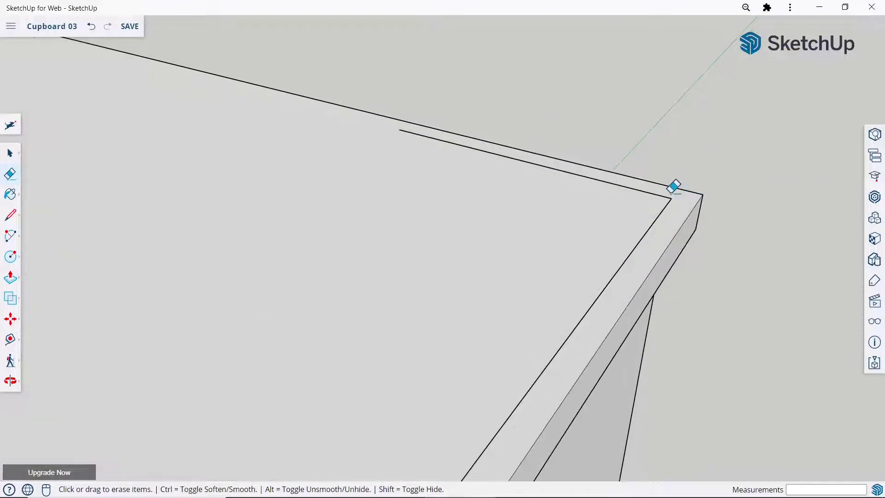
Erase the leftover edges at the top's right corner and along the countertop strip.
{"action": "left_click", "coordinate": [674, 194]}
{"action": "scroll", "coordinate": [668, 192], "scroll_direction": "down", "scroll_amount": 3}
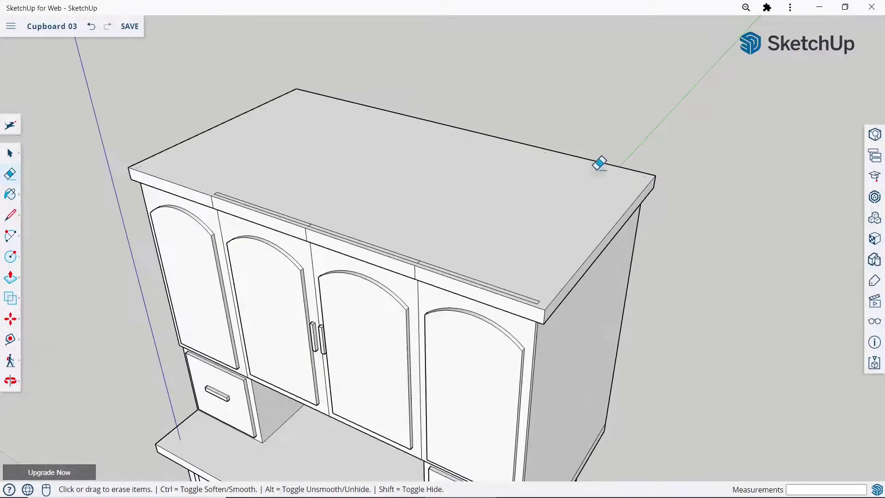
{"action": "scroll", "coordinate": [522, 300], "scroll_direction": "up", "scroll_amount": 2}
{"action": "scroll", "coordinate": [560, 288], "scroll_direction": "up", "scroll_amount": 2}
{"action": "scroll", "coordinate": [561, 282], "scroll_direction": "up", "scroll_amount": 2}
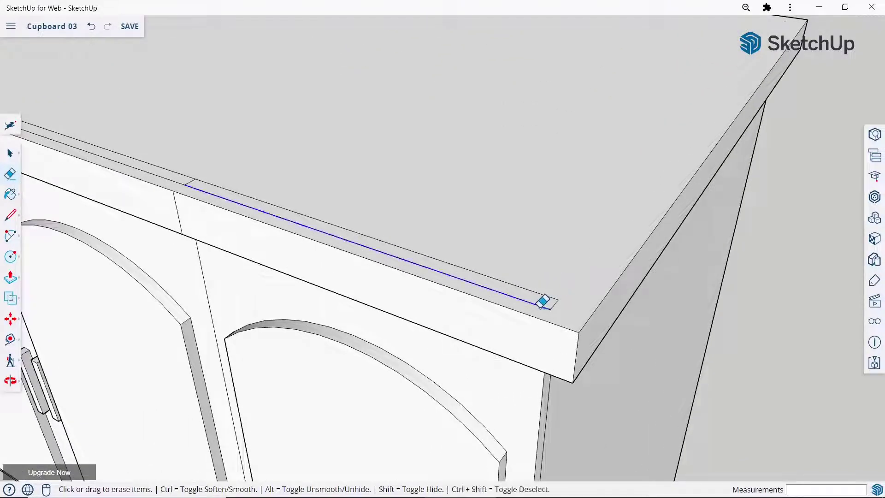
{"action": "left_click", "coordinate": [561, 291]}
{"action": "left_click", "coordinate": [558, 297]}
{"action": "scroll", "coordinate": [599, 293], "scroll_direction": "down", "scroll_amount": 2}
{"action": "scroll", "coordinate": [591, 282], "scroll_direction": "down", "scroll_amount": 2}
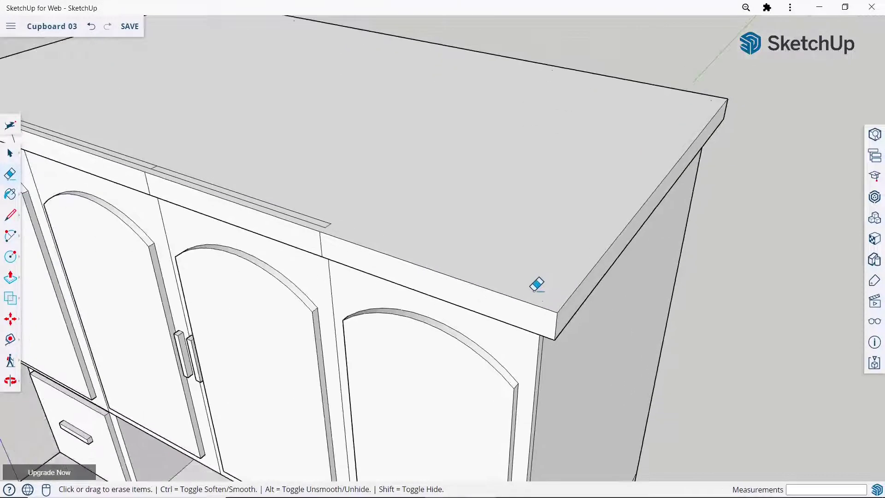
{"action": "scroll", "coordinate": [286, 227], "scroll_direction": "up", "scroll_amount": 3}
{"action": "scroll", "coordinate": [370, 208], "scroll_direction": "up", "scroll_amount": 2}
Remove the thin strip edges running along the top edge.
{"action": "left_click", "coordinate": [390, 216]}
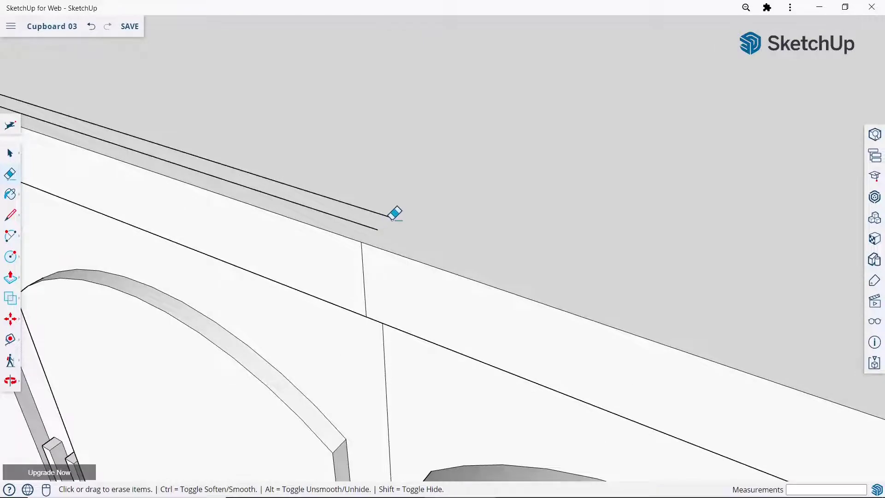
{"action": "left_click", "coordinate": [371, 221]}
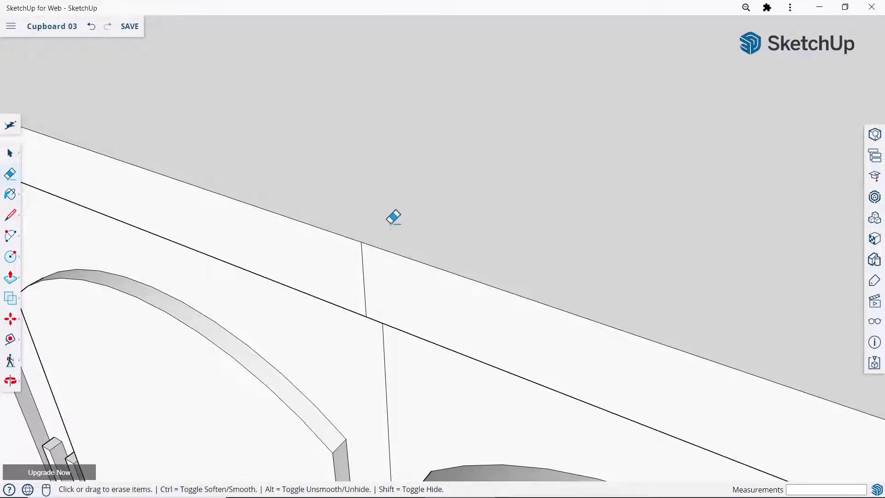
{"action": "scroll", "coordinate": [395, 217], "scroll_direction": "down", "scroll_amount": 5}
{"action": "scroll", "coordinate": [275, 178], "scroll_direction": "down", "scroll_amount": 2}
{"action": "scroll", "coordinate": [275, 180], "scroll_direction": "up", "scroll_amount": 5}
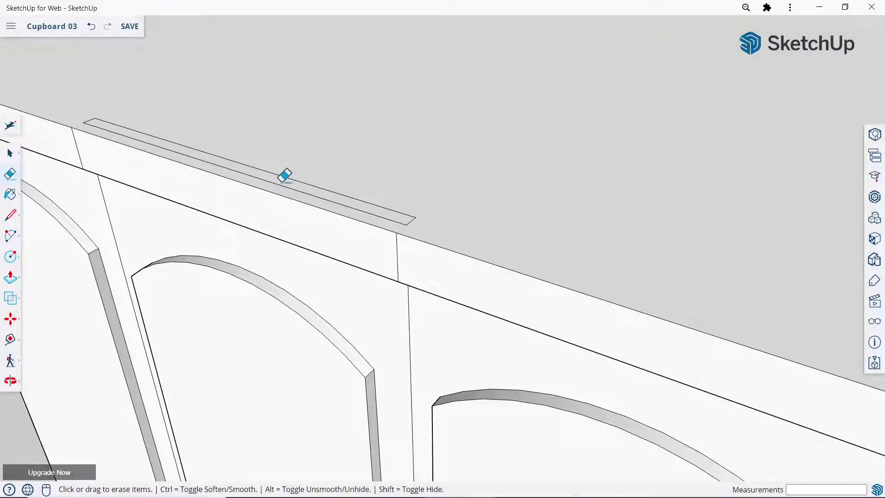
{"action": "left_click", "coordinate": [285, 176]}
{"action": "left_click", "coordinate": [295, 173]}
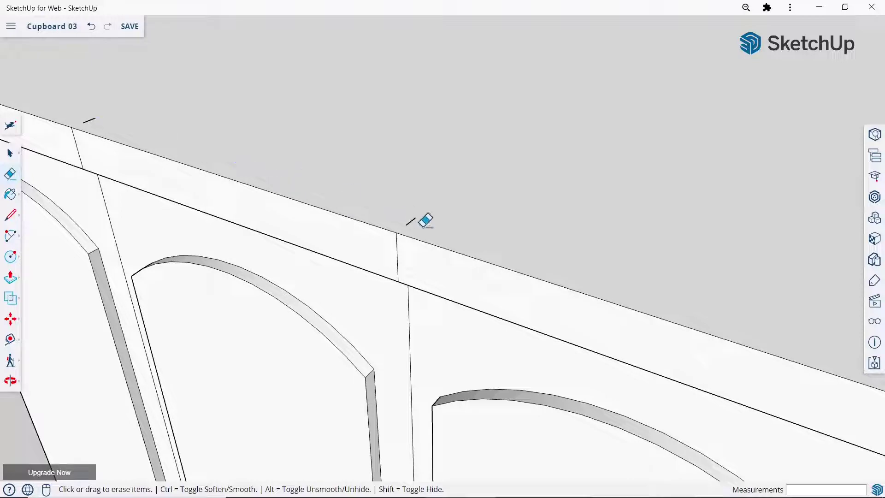
{"action": "scroll", "coordinate": [421, 209], "scroll_direction": "down", "scroll_amount": 5}
{"action": "scroll", "coordinate": [203, 134], "scroll_direction": "up", "scroll_amount": 5}
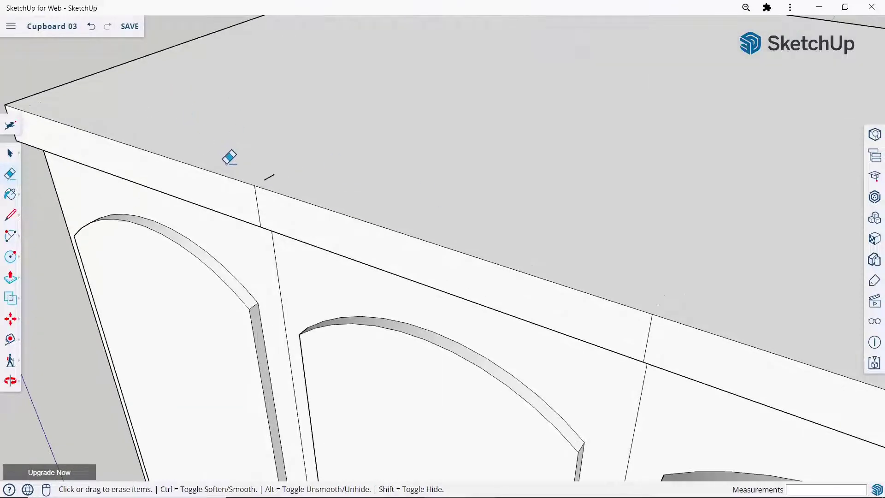
{"action": "scroll", "coordinate": [269, 173], "scroll_direction": "down", "scroll_amount": 5}
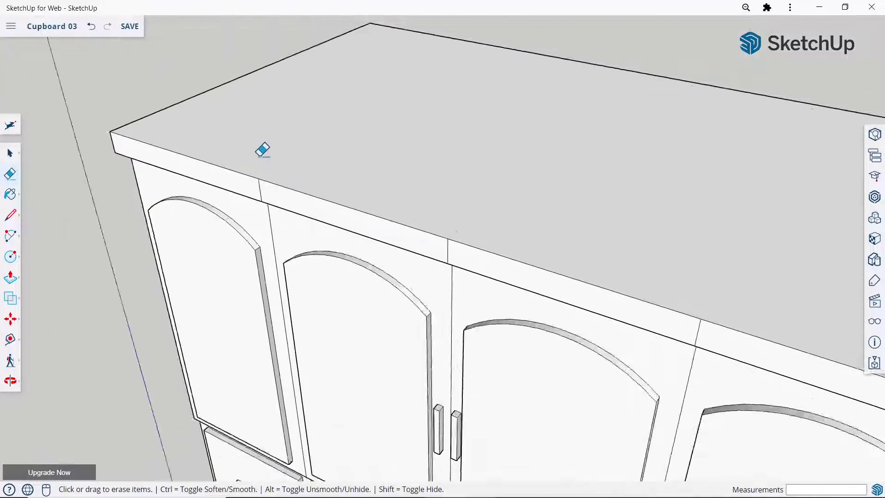
{"action": "scroll", "coordinate": [263, 148], "scroll_direction": "down", "scroll_amount": 3}
Return to Select and orbit out to see the whole cupboard at near eye level.
{"action": "left_click", "coordinate": [10, 153]}
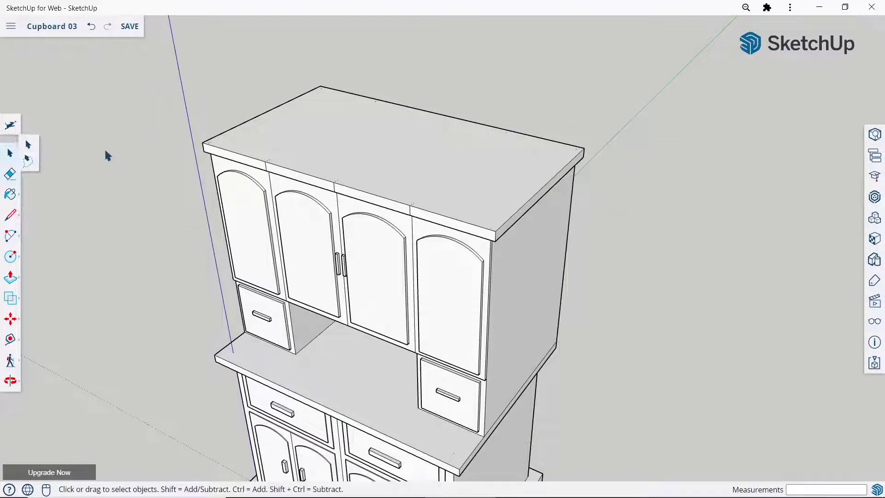
{"action": "scroll", "coordinate": [461, 184], "scroll_direction": "down", "scroll_amount": 5}
{"action": "middle_click_drag", "start_coordinate": [451, 249], "coordinate": [443, 112]}
{"action": "scroll", "coordinate": [467, 192], "scroll_direction": "up", "scroll_amount": 3}
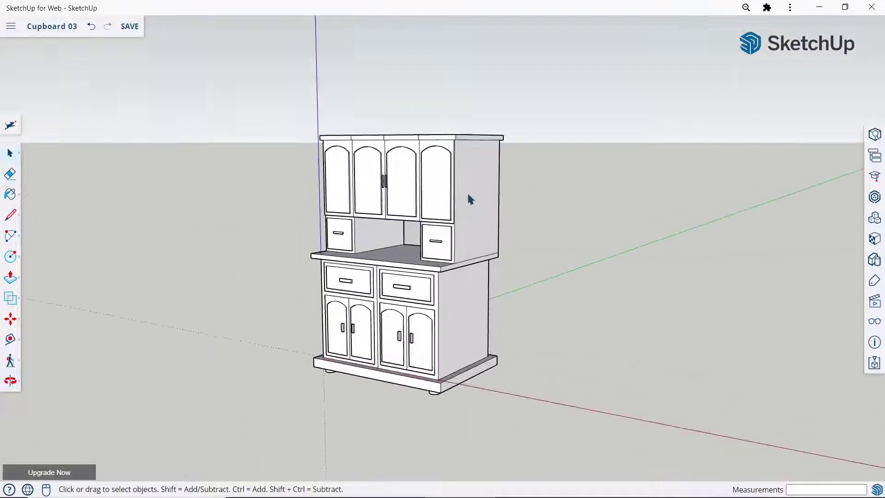
{"action": "middle_click_drag", "start_coordinate": [466, 192], "coordinate": [455, 281]}
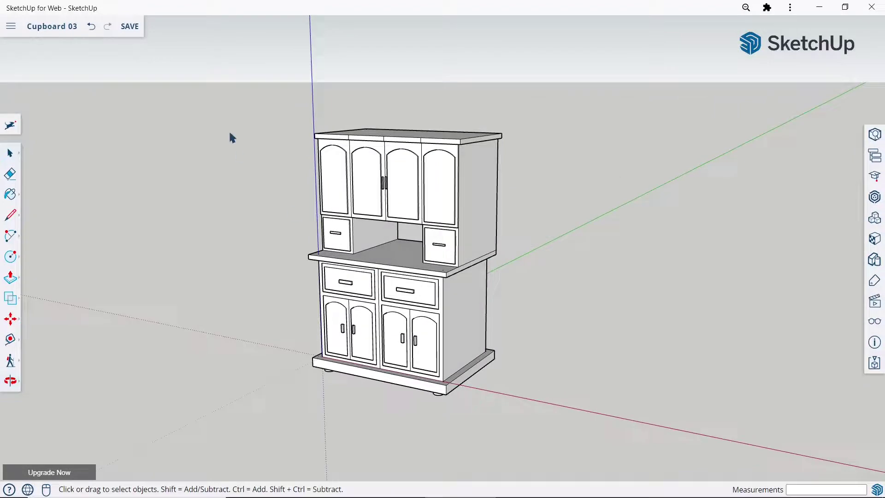
Paint the whole cupboard group with the brown Wood Veneer 01 material.
{"action": "left_click", "coordinate": [348, 193]}
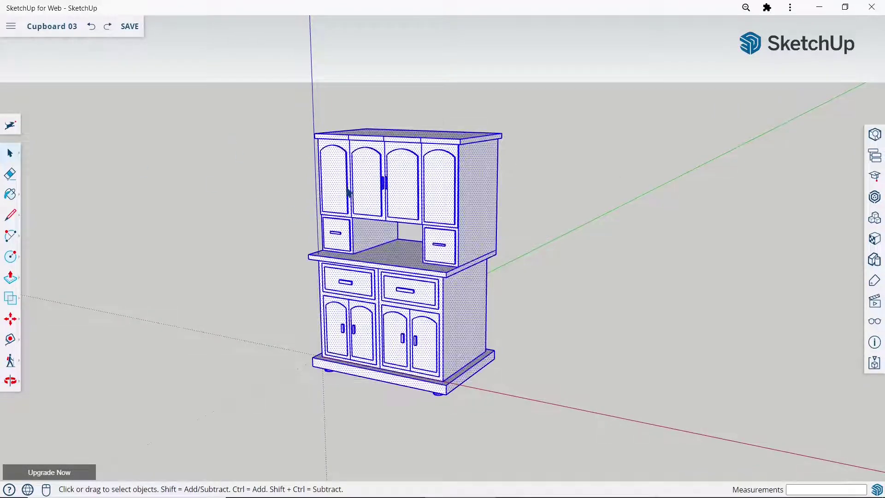
{"action": "right_click", "coordinate": [348, 193]}
{"action": "left_click", "coordinate": [644, 246]}
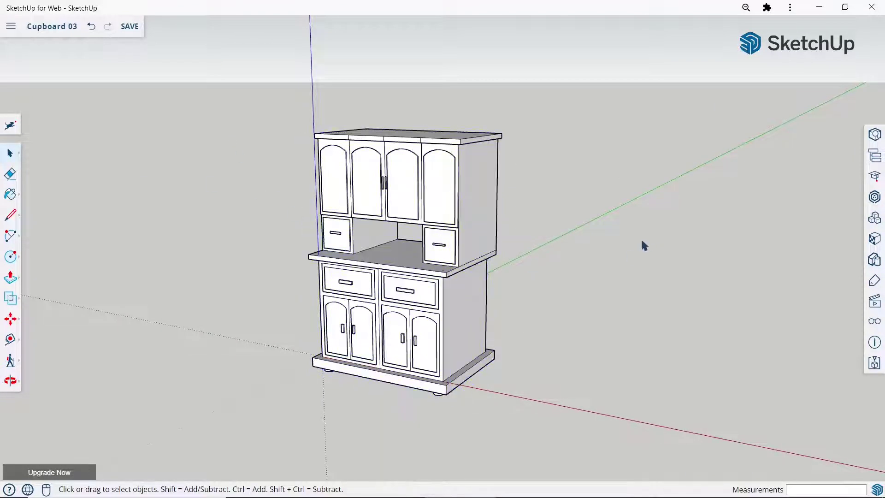
{"action": "left_click", "coordinate": [875, 239]}
{"action": "scroll", "coordinate": [807, 266], "scroll_direction": "down", "scroll_amount": 5}
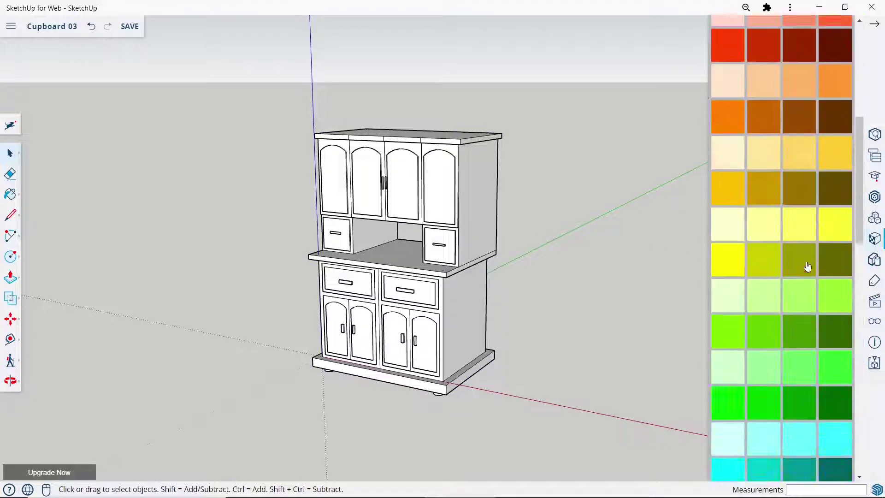
{"action": "scroll", "coordinate": [807, 267], "scroll_direction": "down", "scroll_amount": 5}
{"action": "scroll", "coordinate": [807, 266], "scroll_direction": "down", "scroll_amount": 10}
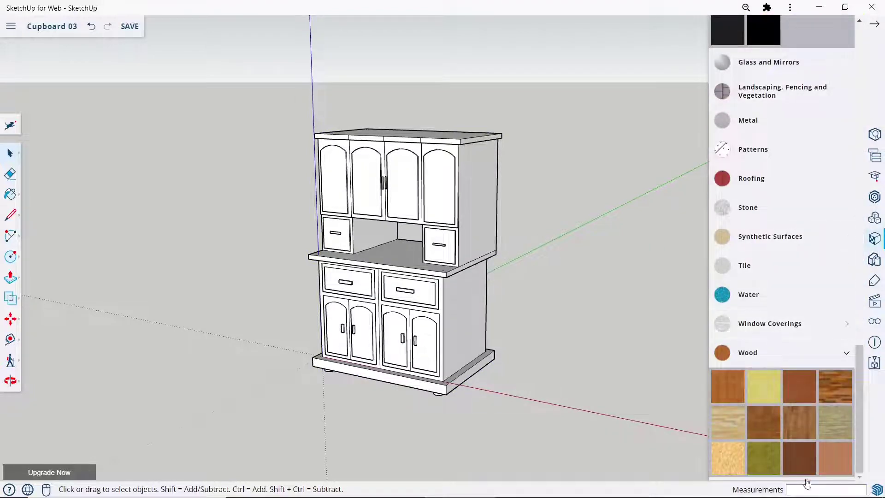
{"action": "left_click", "coordinate": [806, 475]}
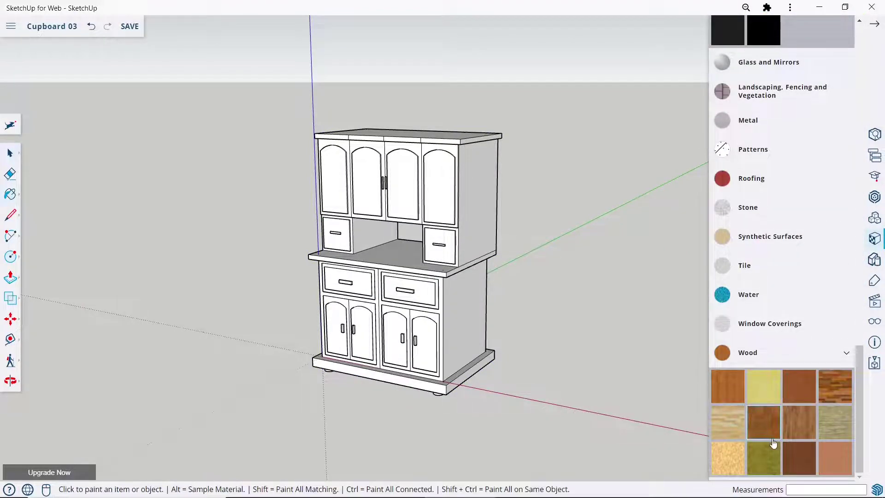
{"action": "left_click", "coordinate": [477, 208]}
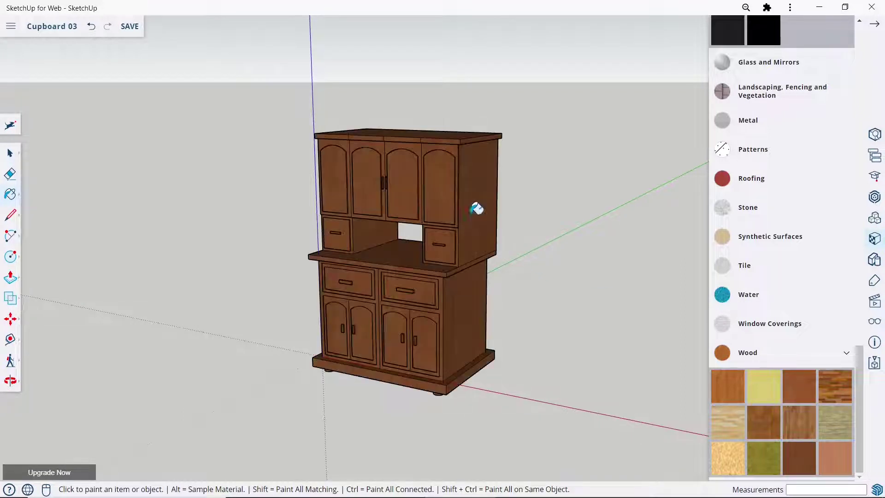
Explode the cupboard group into its separate parts.
{"action": "left_click", "coordinate": [16, 162]}
{"action": "left_click", "coordinate": [400, 182]}
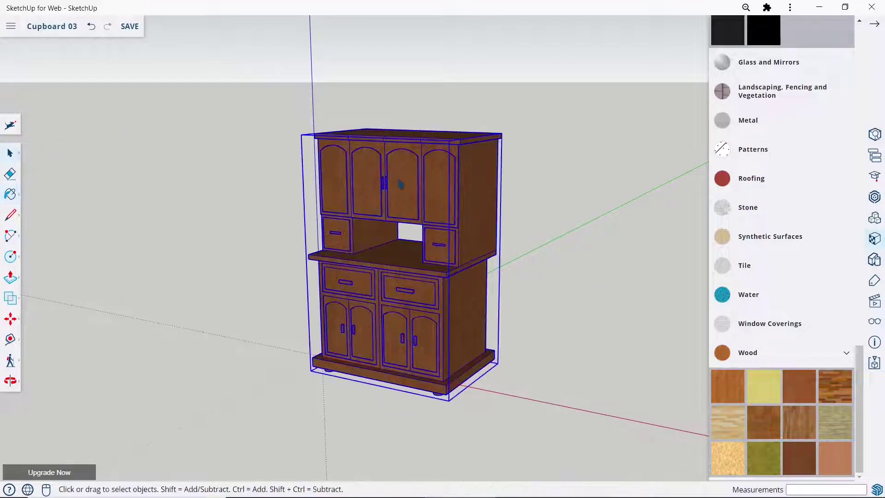
{"action": "right_click", "coordinate": [399, 180]}
{"action": "left_click", "coordinate": [420, 300]}
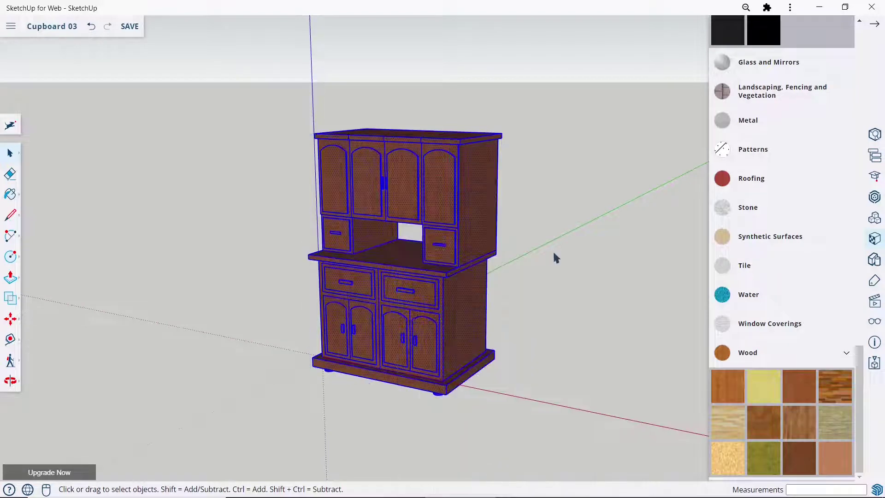
{"action": "left_click", "coordinate": [552, 250]}
Browse the Glass and Mirrors material category.
{"action": "scroll", "coordinate": [751, 291], "scroll_direction": "up", "scroll_amount": 6}
{"action": "scroll", "coordinate": [749, 291], "scroll_direction": "up", "scroll_amount": 10}
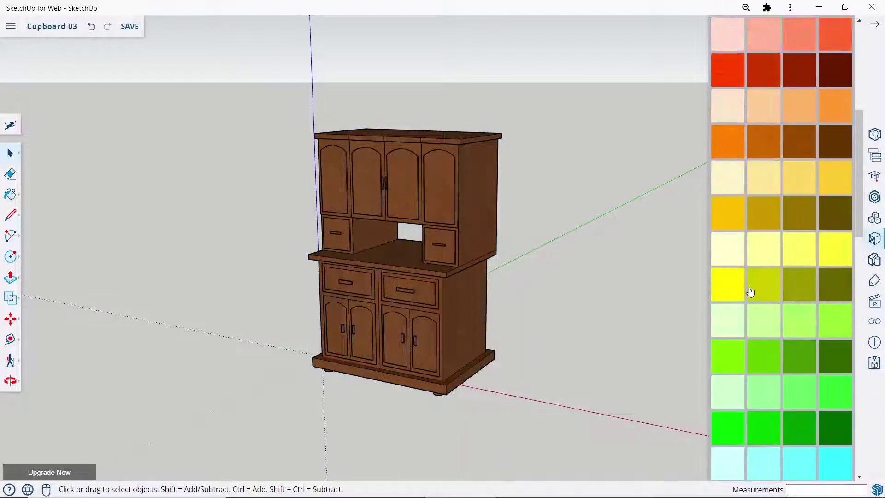
{"action": "scroll", "coordinate": [751, 288], "scroll_direction": "up", "scroll_amount": 5}
{"action": "scroll", "coordinate": [762, 277], "scroll_direction": "up", "scroll_amount": 1}
{"action": "left_click", "coordinate": [771, 241]}
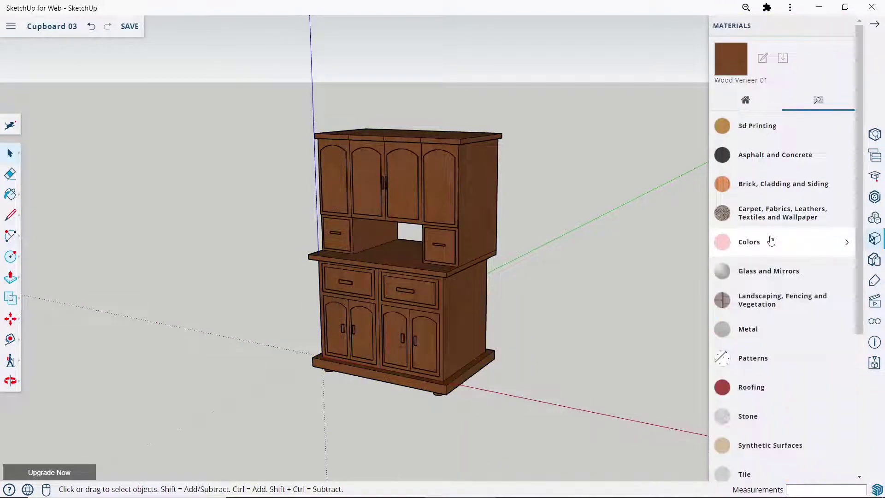
{"action": "scroll", "coordinate": [771, 239], "scroll_direction": "down", "scroll_amount": 1}
Pick Translucent Glass Tinted and paint the four upper door panels.
{"action": "left_click", "coordinate": [771, 217]}
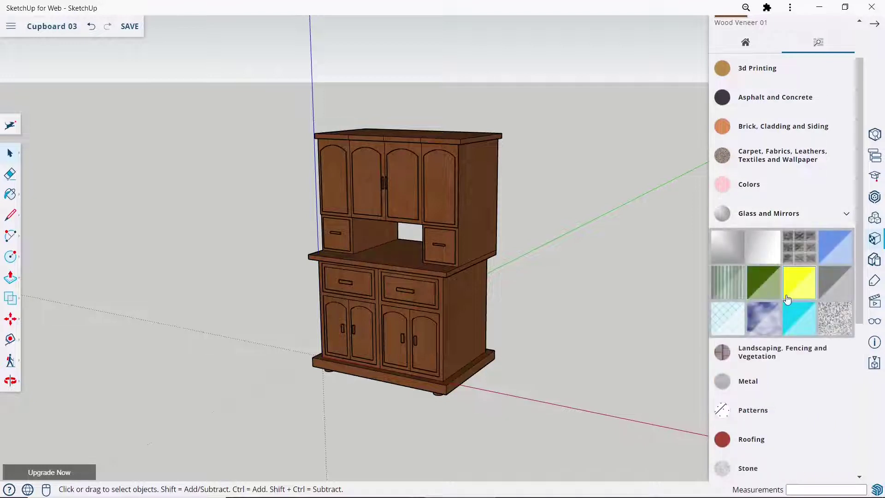
{"action": "left_click", "coordinate": [792, 317]}
{"action": "scroll", "coordinate": [395, 174], "scroll_direction": "up", "scroll_amount": 2}
{"action": "left_click", "coordinate": [410, 178]}
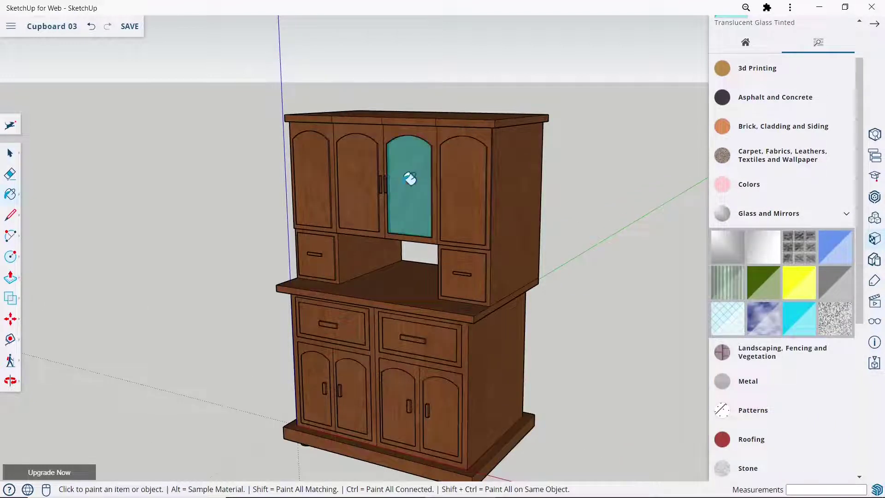
{"action": "left_click", "coordinate": [370, 174]}
{"action": "left_click", "coordinate": [330, 173]}
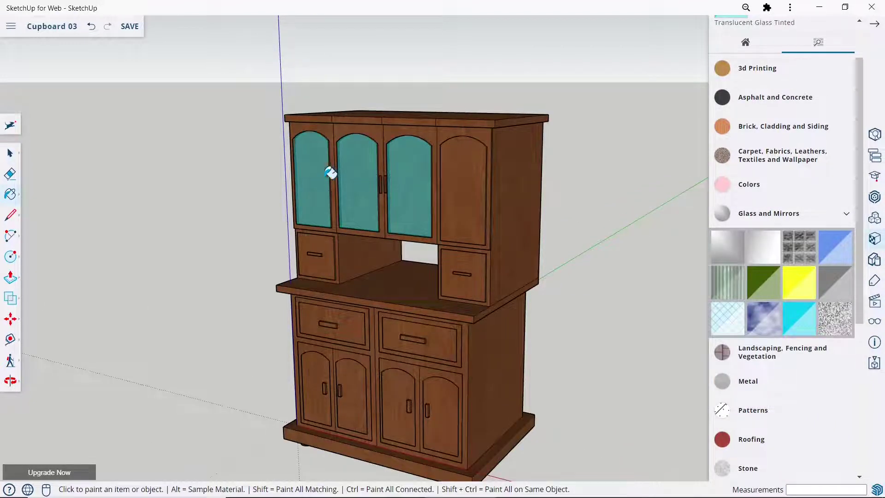
{"action": "left_click", "coordinate": [468, 177]}
Paint the four lower door panels with Translucent Glass Tinted.
{"action": "scroll", "coordinate": [401, 228], "scroll_direction": "down", "scroll_amount": 2}
{"action": "scroll", "coordinate": [375, 292], "scroll_direction": "up", "scroll_amount": 4}
{"action": "left_click", "coordinate": [368, 291]}
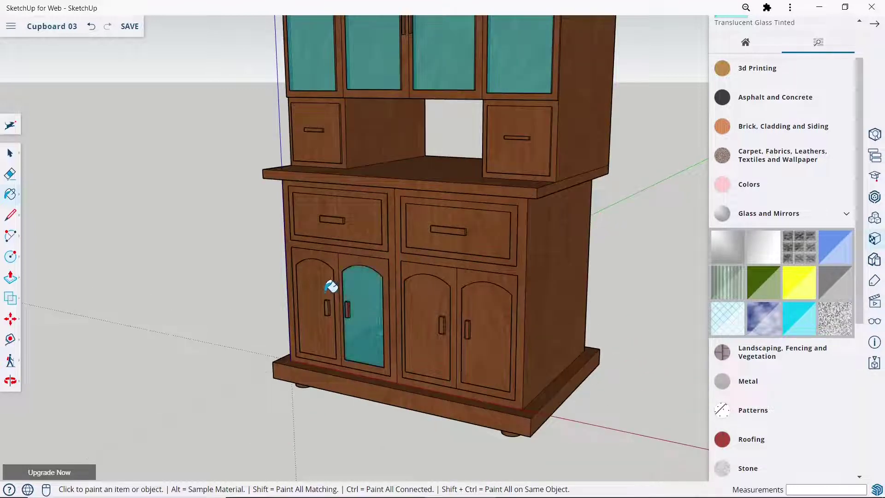
{"action": "left_click", "coordinate": [331, 288]}
{"action": "left_click", "coordinate": [417, 293]}
{"action": "left_click", "coordinate": [479, 291]}
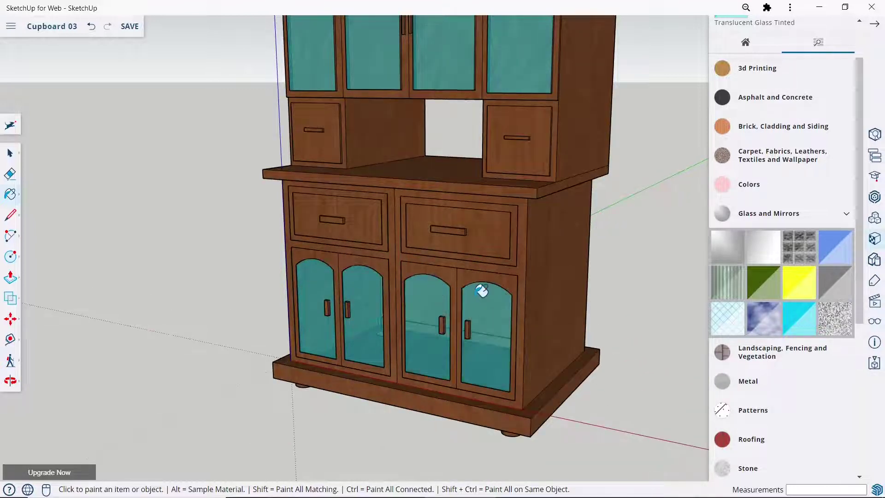
{"action": "scroll", "coordinate": [475, 291], "scroll_direction": "down", "scroll_amount": 2}
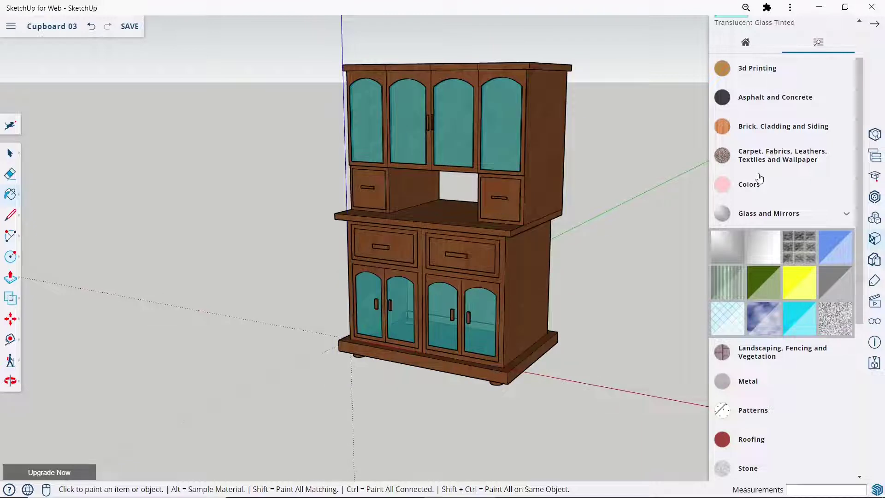
Switch the Materials panel from the glass swatches to the solid Colors swatches.
{"action": "left_click", "coordinate": [760, 222]}
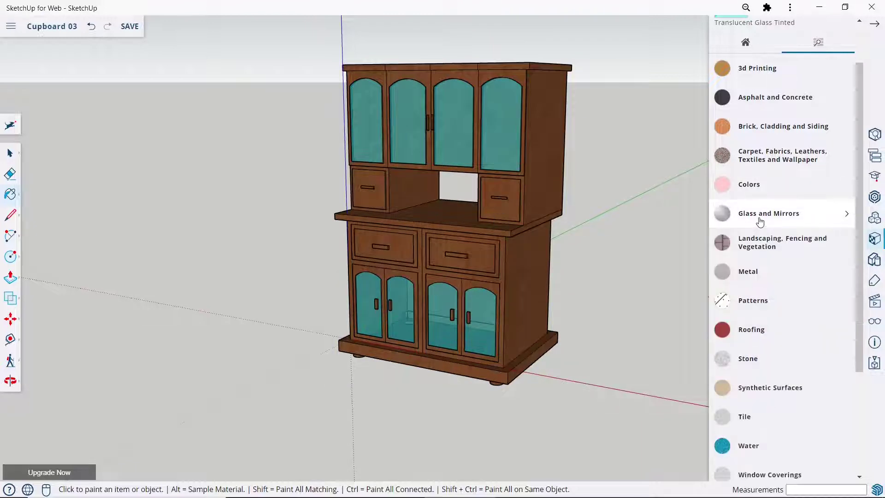
{"action": "scroll", "coordinate": [760, 222], "scroll_direction": "up", "scroll_amount": 1}
{"action": "left_click", "coordinate": [753, 239]}
{"action": "scroll", "coordinate": [752, 249], "scroll_direction": "down", "scroll_amount": 5}
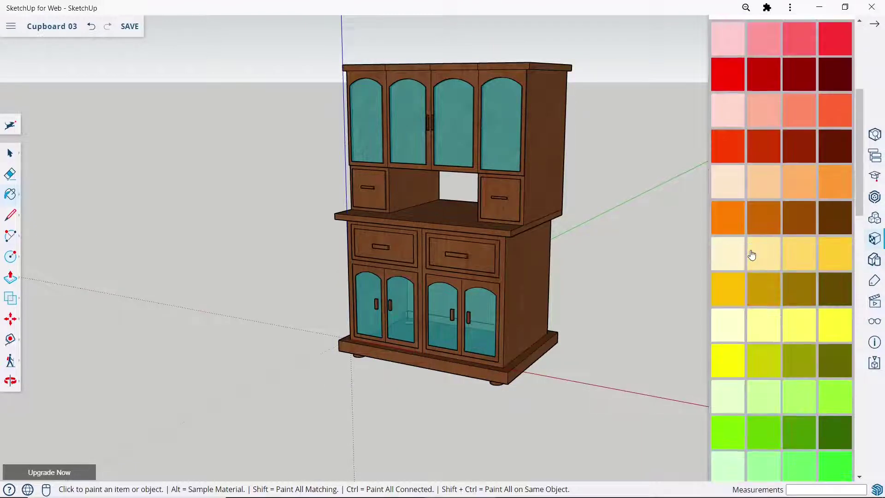
{"action": "scroll", "coordinate": [752, 255], "scroll_direction": "down", "scroll_amount": 3}
{"action": "scroll", "coordinate": [475, 154], "scroll_direction": "up", "scroll_amount": 2}
{"action": "scroll", "coordinate": [520, 224], "scroll_direction": "up", "scroll_amount": 3}
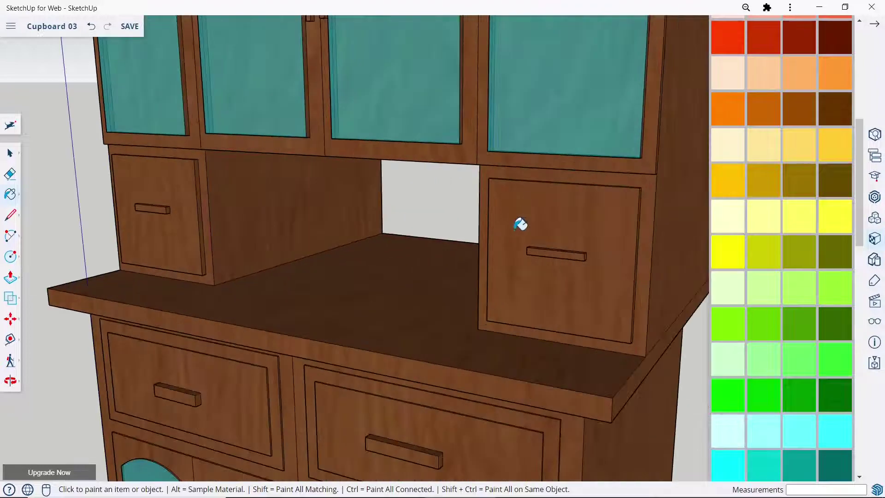
Paint the four drawer handles yellow.
{"action": "left_click", "coordinate": [539, 247]}
{"action": "scroll", "coordinate": [481, 340], "scroll_direction": "down", "scroll_amount": 3}
{"action": "scroll", "coordinate": [479, 374], "scroll_direction": "up", "scroll_amount": 3}
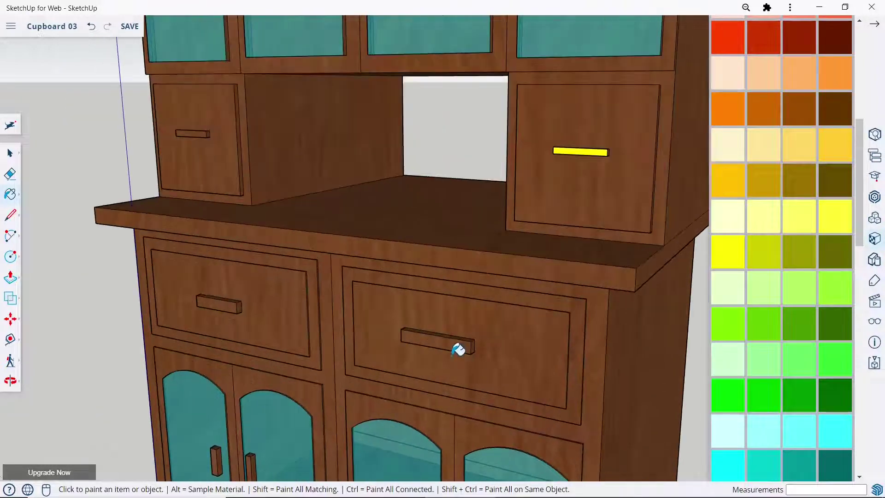
{"action": "left_click", "coordinate": [462, 340]}
{"action": "left_click", "coordinate": [221, 300]}
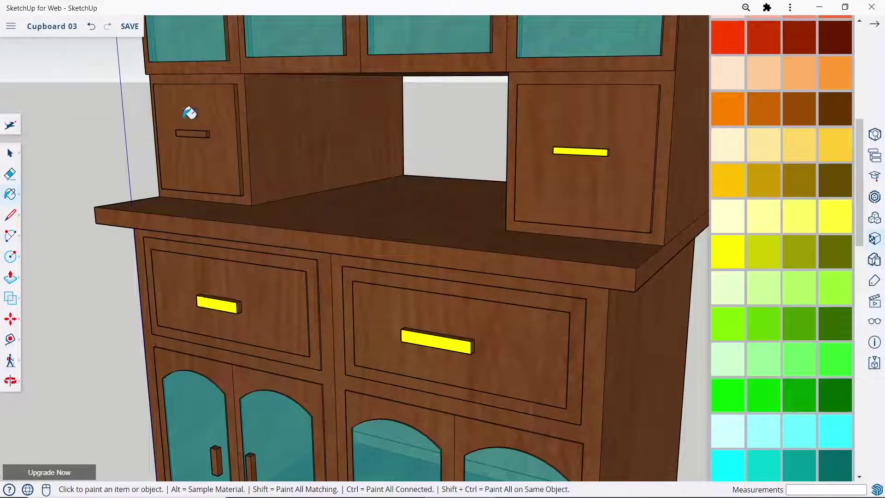
{"action": "left_click", "coordinate": [192, 128]}
{"action": "scroll", "coordinate": [320, 241], "scroll_direction": "down", "scroll_amount": 2}
{"action": "scroll", "coordinate": [323, 242], "scroll_direction": "down", "scroll_amount": 2}
{"action": "scroll", "coordinate": [324, 243], "scroll_direction": "down", "scroll_amount": 2}
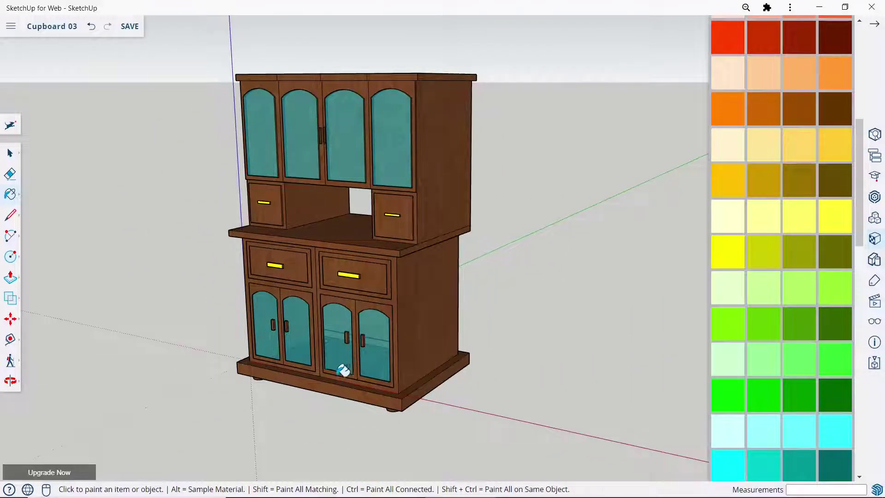
{"action": "scroll", "coordinate": [344, 367], "scroll_direction": "up", "scroll_amount": 3}
{"action": "scroll", "coordinate": [355, 351], "scroll_direction": "up", "scroll_amount": 3}
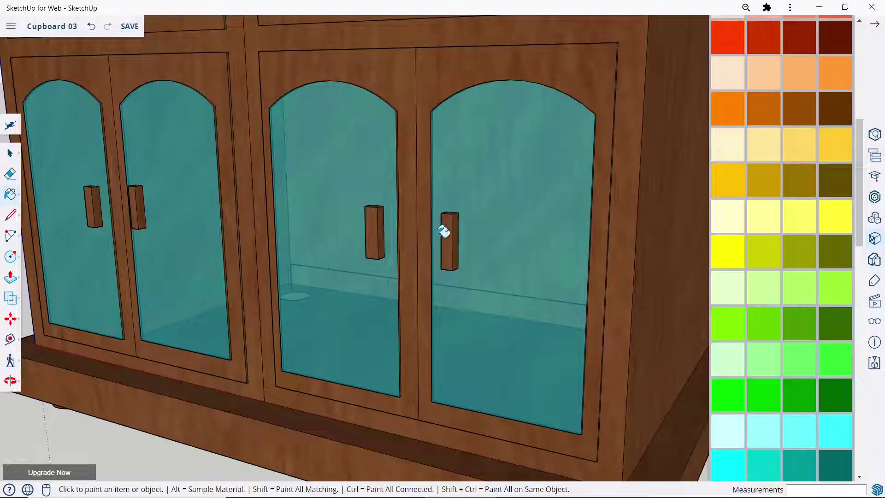
Paint the four lower door handles yellow.
{"action": "left_click", "coordinate": [451, 231]}
{"action": "left_click", "coordinate": [378, 223]}
{"action": "scroll", "coordinate": [385, 228], "scroll_direction": "down", "scroll_amount": 3}
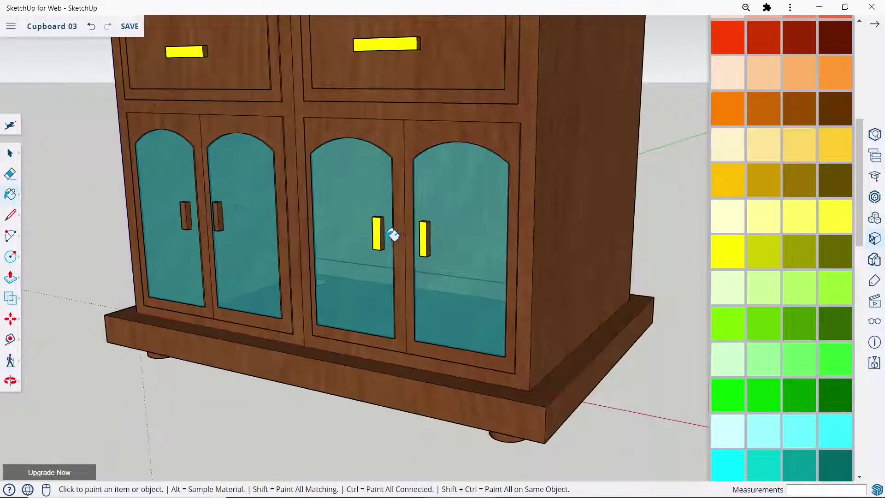
{"action": "scroll", "coordinate": [95, 178], "scroll_direction": "up", "scroll_amount": 3}
{"action": "scroll", "coordinate": [174, 192], "scroll_direction": "up", "scroll_amount": 2}
{"action": "scroll", "coordinate": [207, 207], "scroll_direction": "up", "scroll_amount": 2}
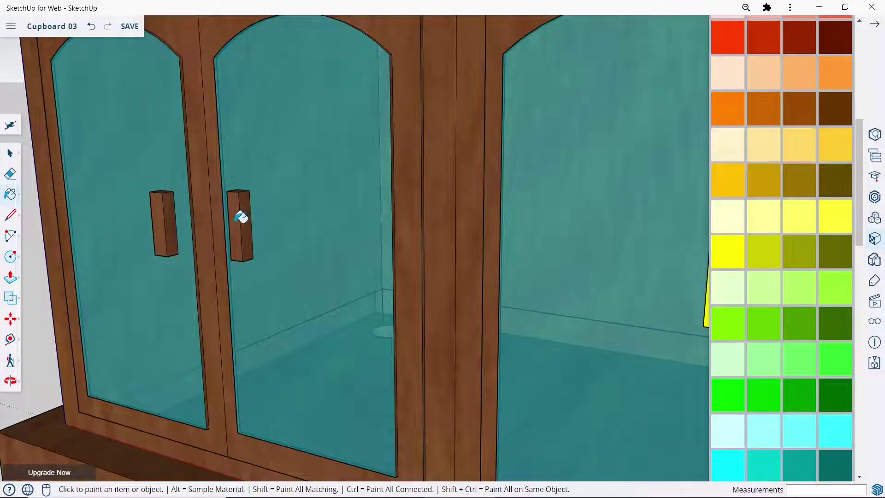
{"action": "left_click", "coordinate": [241, 217]}
{"action": "left_click", "coordinate": [169, 217]}
{"action": "scroll", "coordinate": [221, 257], "scroll_direction": "down", "scroll_amount": 4}
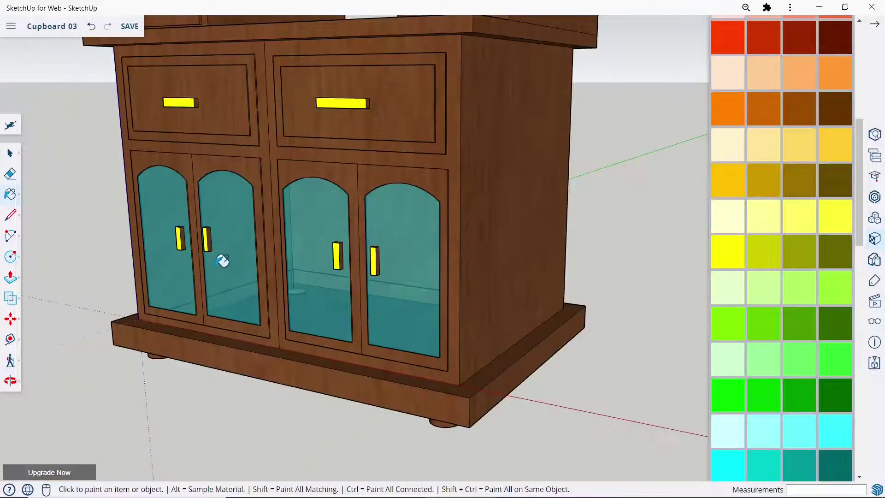
{"action": "scroll", "coordinate": [299, 284], "scroll_direction": "down", "scroll_amount": 3}
Close the Materials panel and return to the Select tool.
{"action": "left_click", "coordinate": [874, 24]}
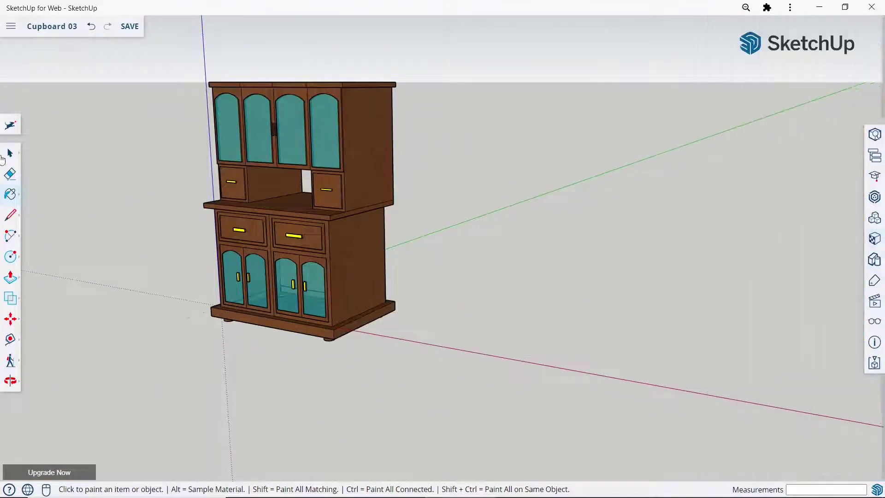
{"action": "left_click", "coordinate": [10, 152]}
{"action": "scroll", "coordinate": [643, 253], "scroll_direction": "down", "scroll_amount": 2}
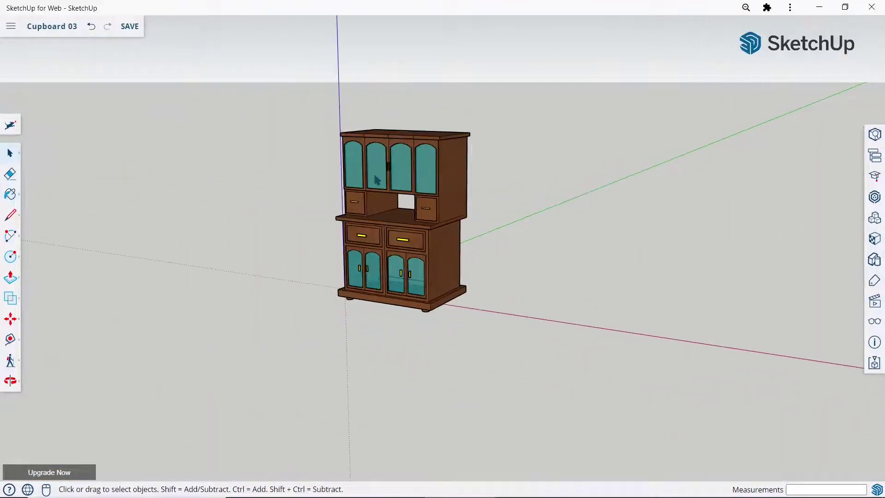
{"action": "scroll", "coordinate": [377, 180], "scroll_direction": "up", "scroll_amount": 2}
{"action": "scroll", "coordinate": [349, 130], "scroll_direction": "up", "scroll_amount": 2}
Pick yellow again and paint the two upper door handles.
{"action": "left_click", "coordinate": [875, 238]}
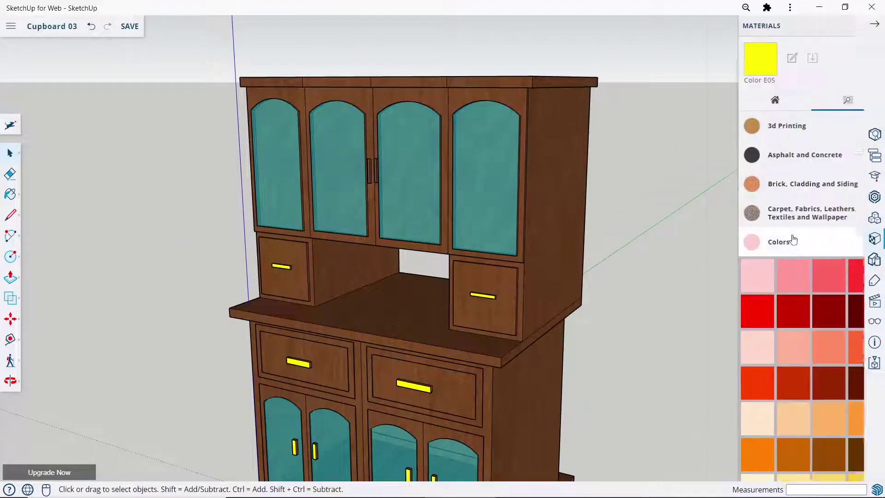
{"action": "scroll", "coordinate": [789, 323], "scroll_direction": "down", "scroll_amount": 3}
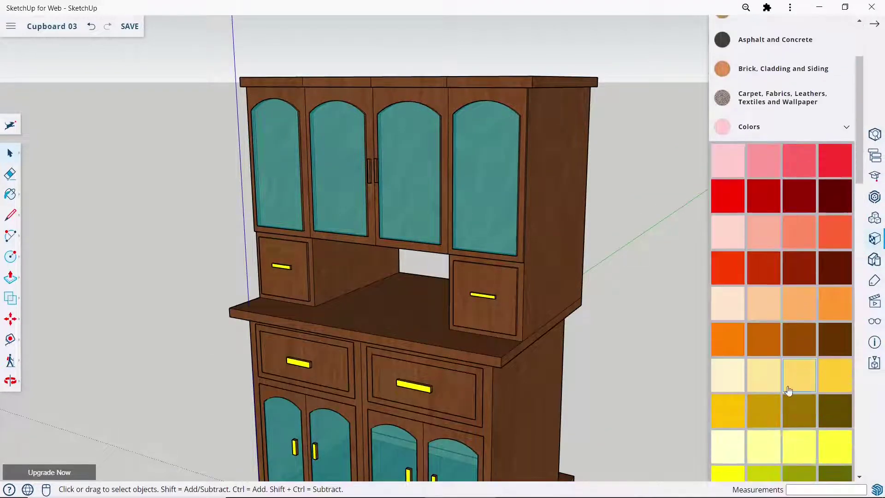
{"action": "scroll", "coordinate": [766, 378], "scroll_direction": "down", "scroll_amount": 3}
{"action": "left_click", "coordinate": [728, 311]}
{"action": "scroll", "coordinate": [471, 177], "scroll_direction": "up", "scroll_amount": 2}
{"action": "scroll", "coordinate": [304, 134], "scroll_direction": "up", "scroll_amount": 2}
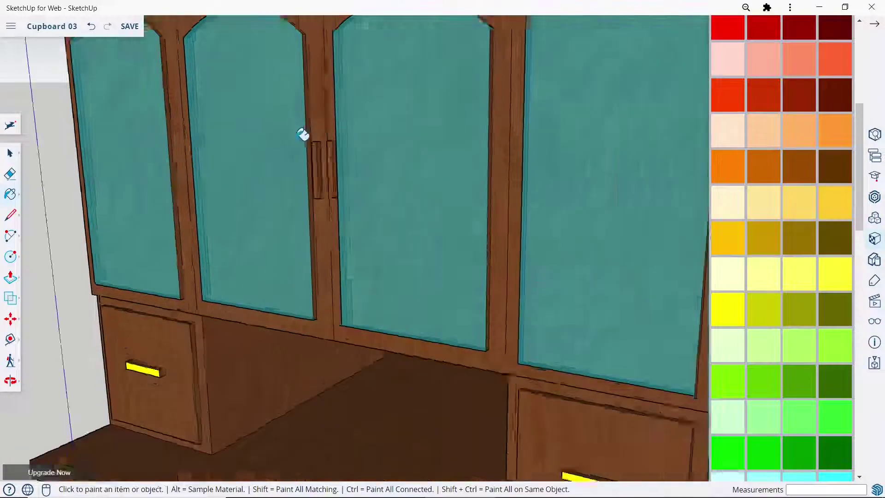
{"action": "scroll", "coordinate": [340, 148], "scroll_direction": "up", "scroll_amount": 2}
{"action": "left_click", "coordinate": [329, 150]}
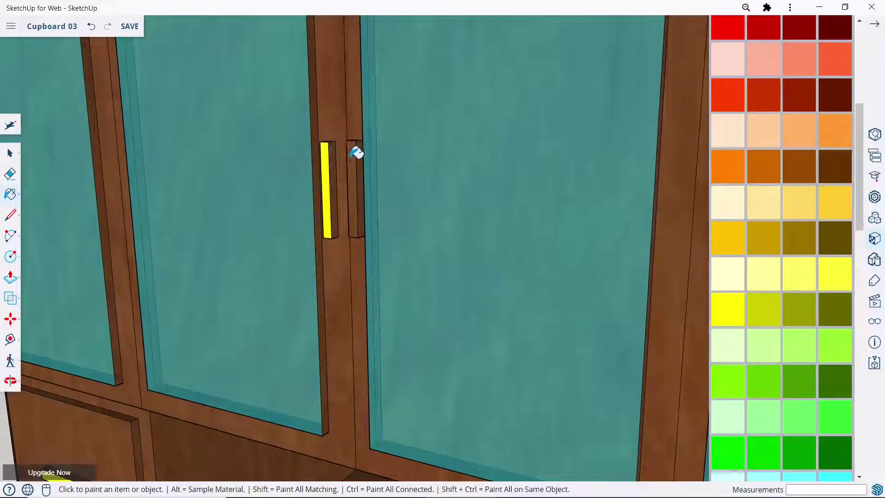
{"action": "left_click", "coordinate": [354, 153]}
Close the Materials panel, return to Select, and fit the whole cupboard in view.
{"action": "left_click", "coordinate": [875, 23]}
{"action": "scroll", "coordinate": [355, 221], "scroll_direction": "down", "scroll_amount": 5}
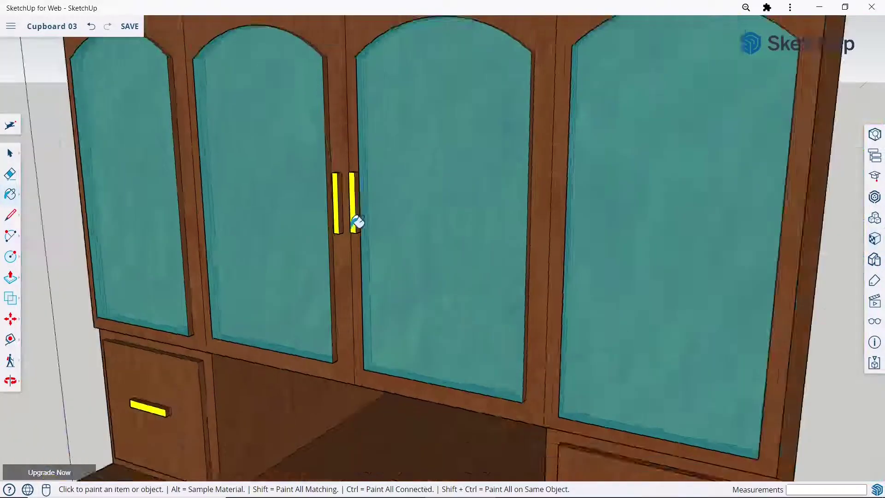
{"action": "scroll", "coordinate": [225, 242], "scroll_direction": "down", "scroll_amount": 3}
{"action": "left_click", "coordinate": [10, 153]}
{"action": "key", "text": "shift+z"}
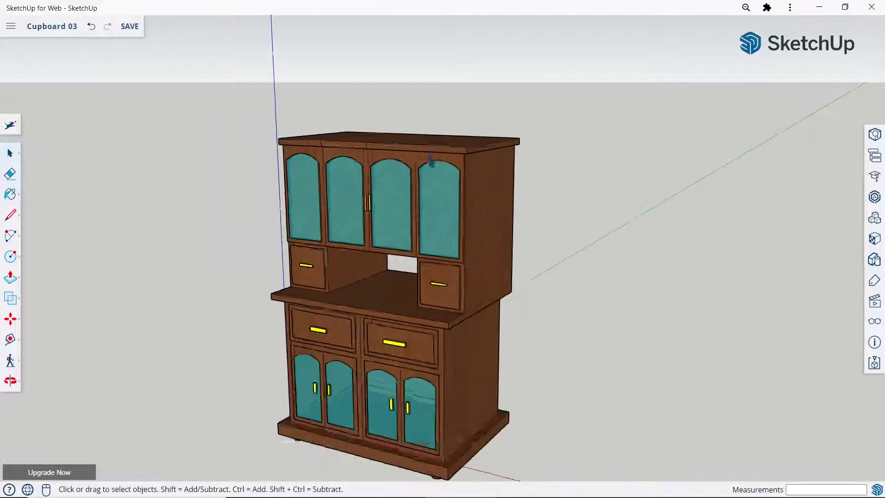
{"action": "left_click", "coordinate": [2, 390]}
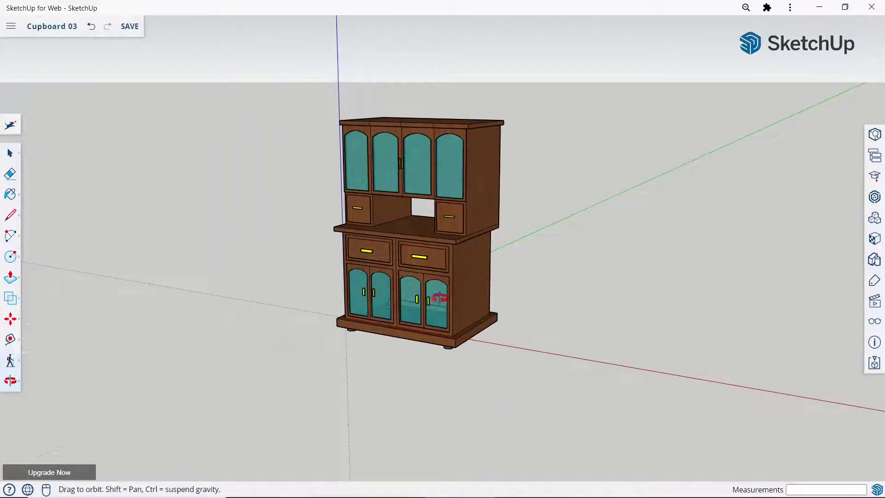
{"action": "scroll", "coordinate": [441, 167], "scroll_direction": "up", "scroll_amount": 3}
{"action": "scroll", "coordinate": [415, 129], "scroll_direction": "down", "scroll_amount": 2}
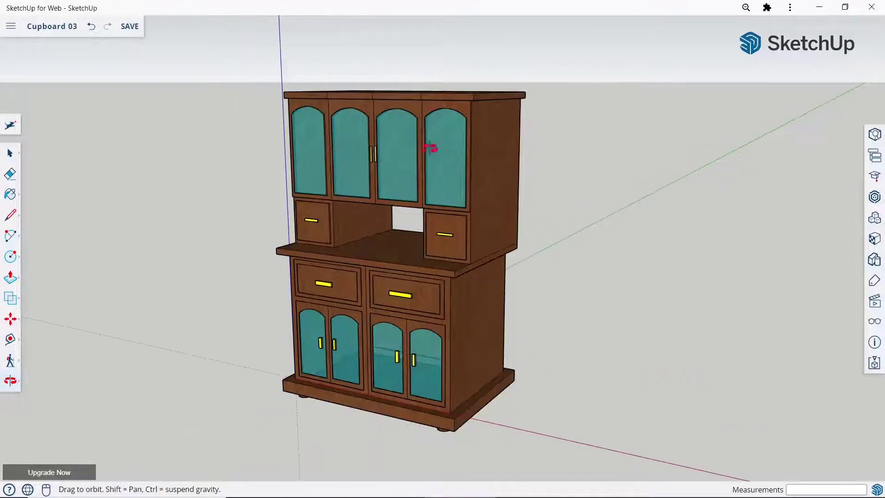
{"action": "mouse_move", "coordinate": [426, 138]}
{"action": "left_mouse_down"}
{"action": "mouse_move", "coordinate": [498, 258]}
{"action": "mouse_move", "coordinate": [425, 292]}
{"action": "mouse_move", "coordinate": [492, 296]}
{"action": "mouse_move", "coordinate": [557, 277]}
{"action": "mouse_move", "coordinate": [450, 279]}
{"action": "mouse_move", "coordinate": [507, 257]}
{"action": "mouse_move", "coordinate": [494, 240]}
{"action": "mouse_move", "coordinate": [273, 247]}
{"action": "mouse_move", "coordinate": [435, 217]}
{"action": "mouse_move", "coordinate": [332, 220]}
{"action": "mouse_move", "coordinate": [402, 183]}
{"action": "mouse_move", "coordinate": [467, 205]}
{"action": "mouse_move", "coordinate": [482, 182]}
{"action": "left_mouse_up"}
{"action": "scroll", "coordinate": [403, 183], "scroll_direction": "up", "scroll_amount": 2}
{"action": "scroll", "coordinate": [488, 182], "scroll_direction": "up", "scroll_amount": 1}
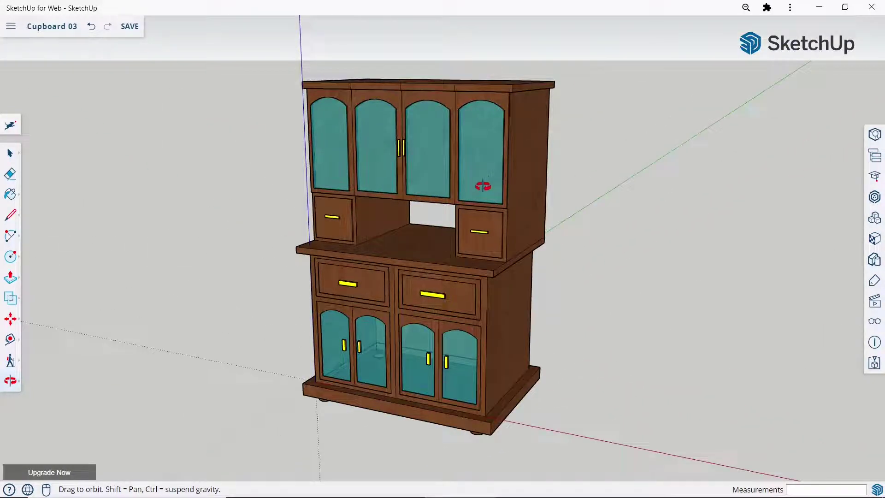